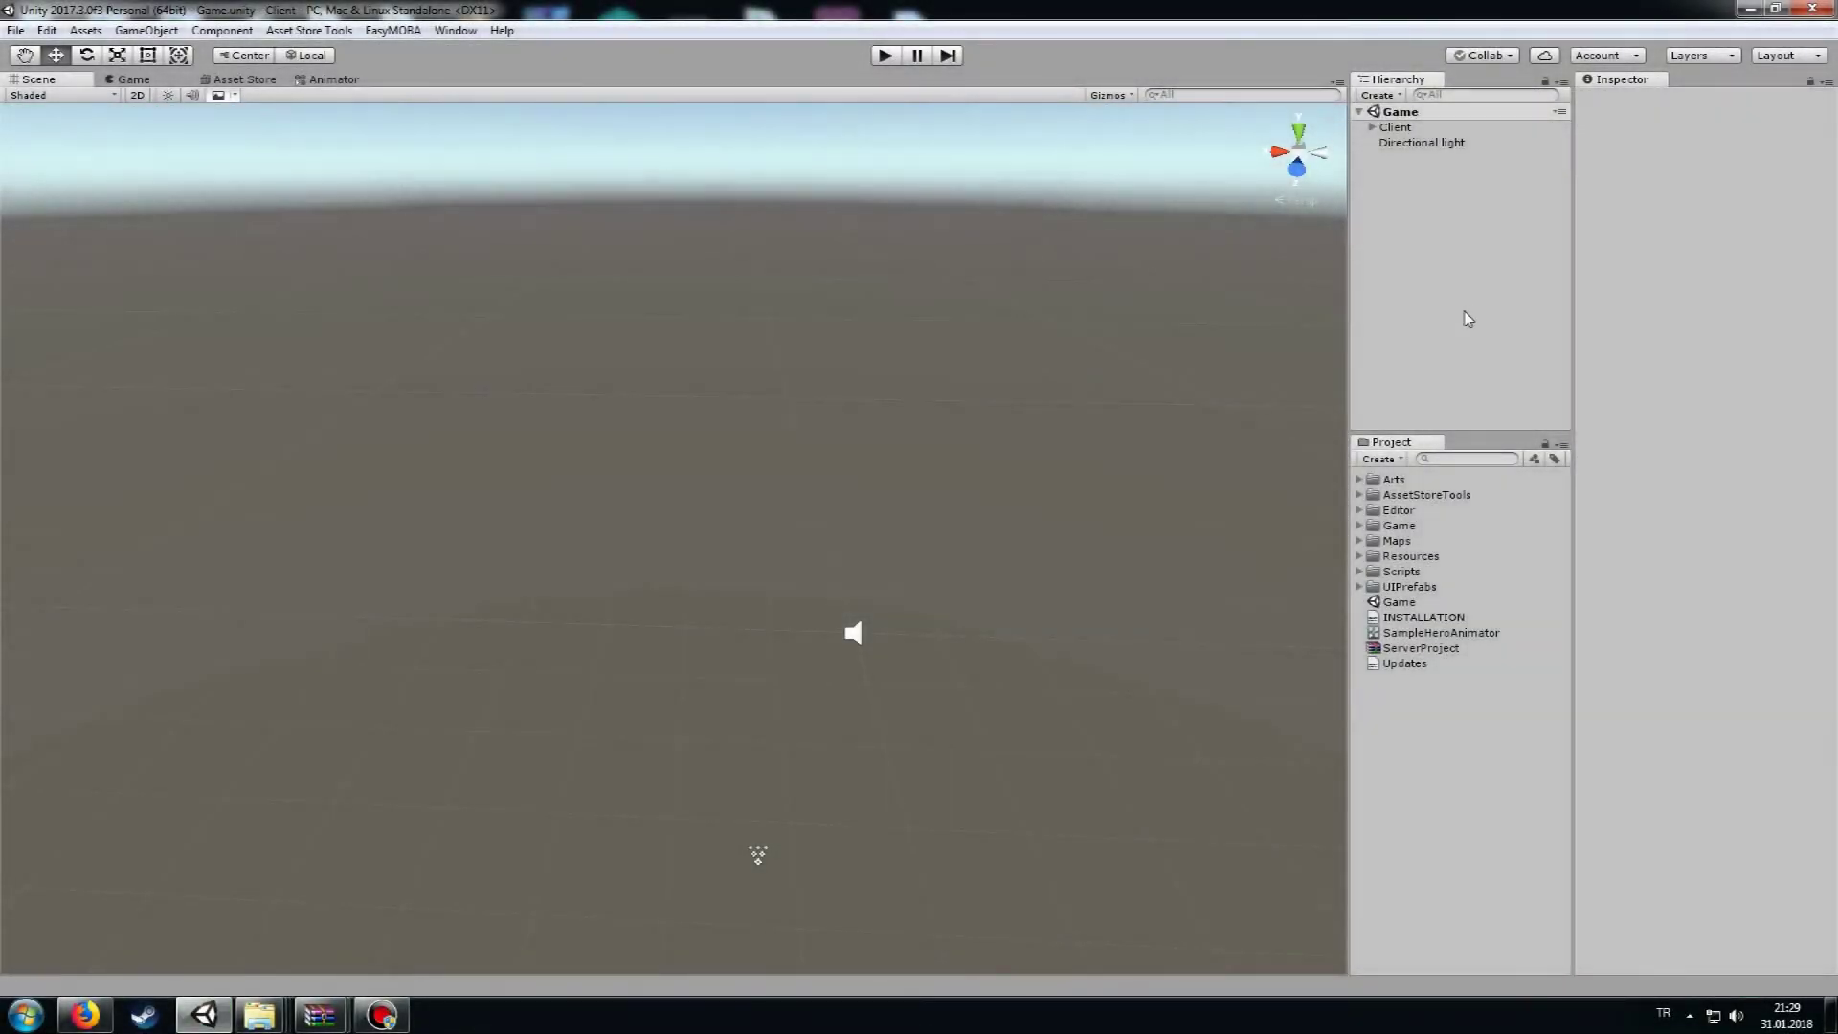
Run the Client game scene, try connecting to the server, then stop it.
left_click(885, 55)
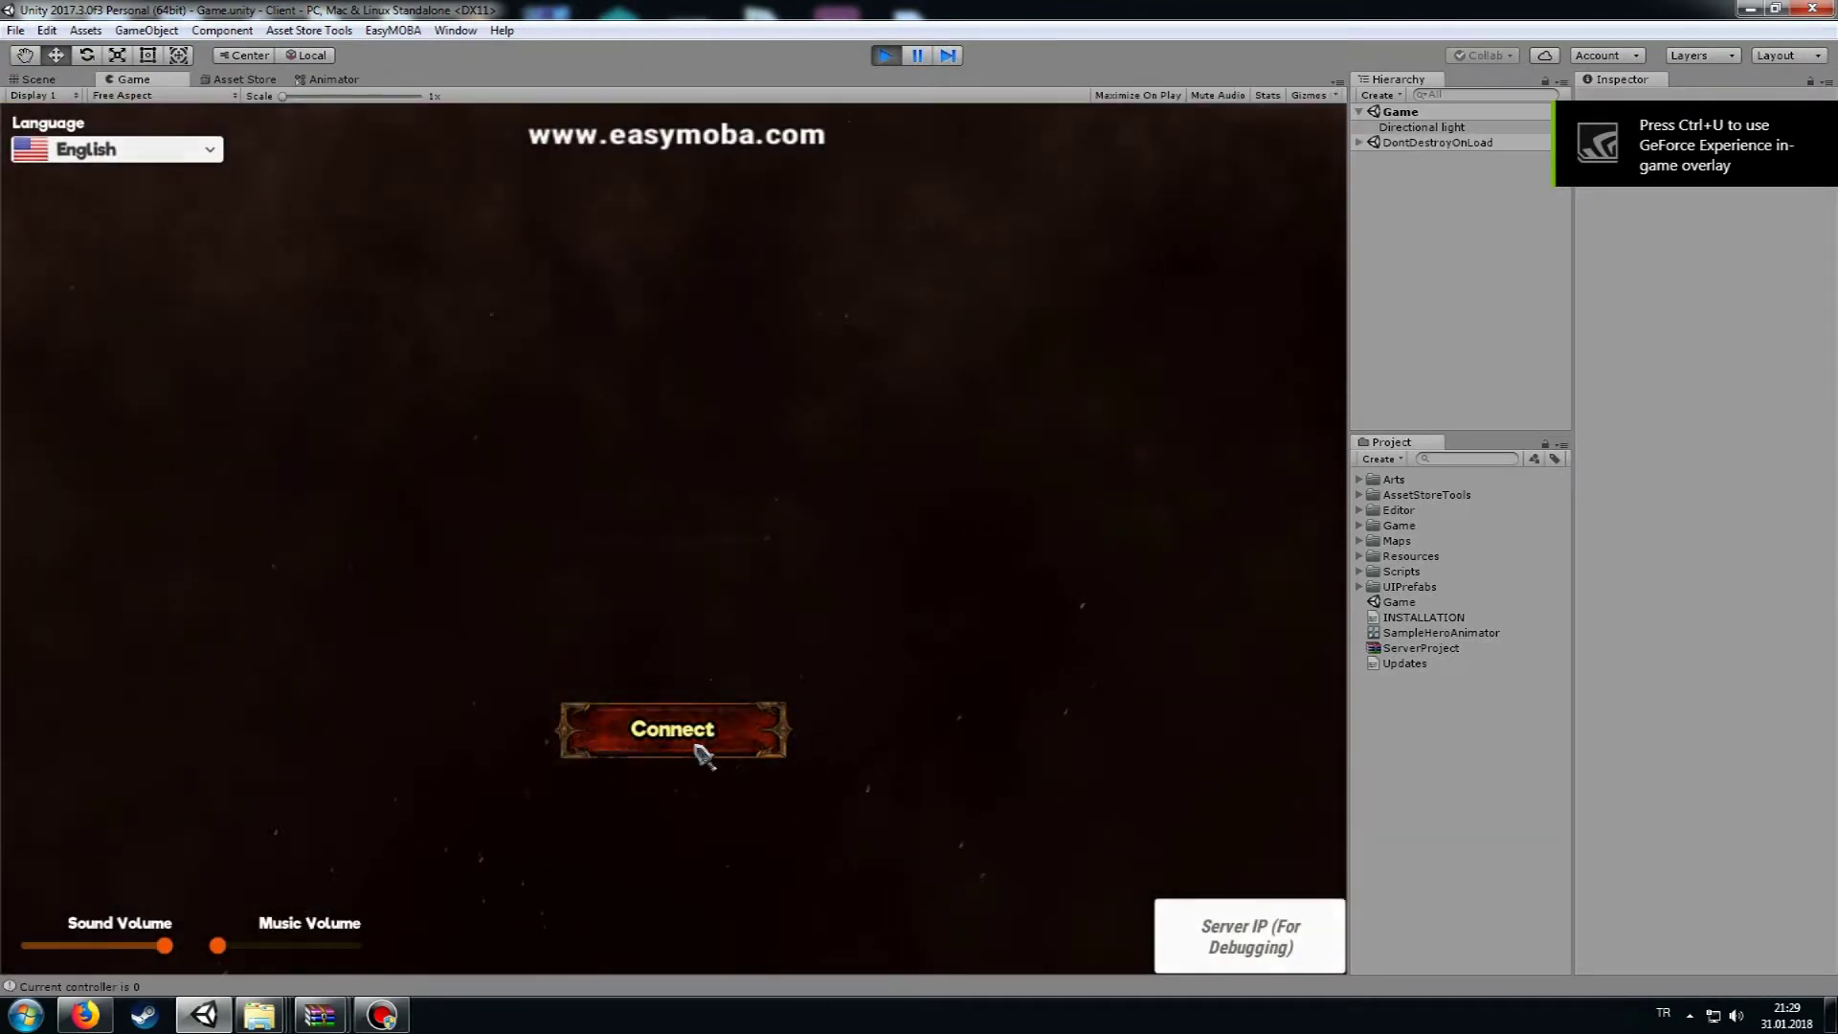
left_click(696, 749)
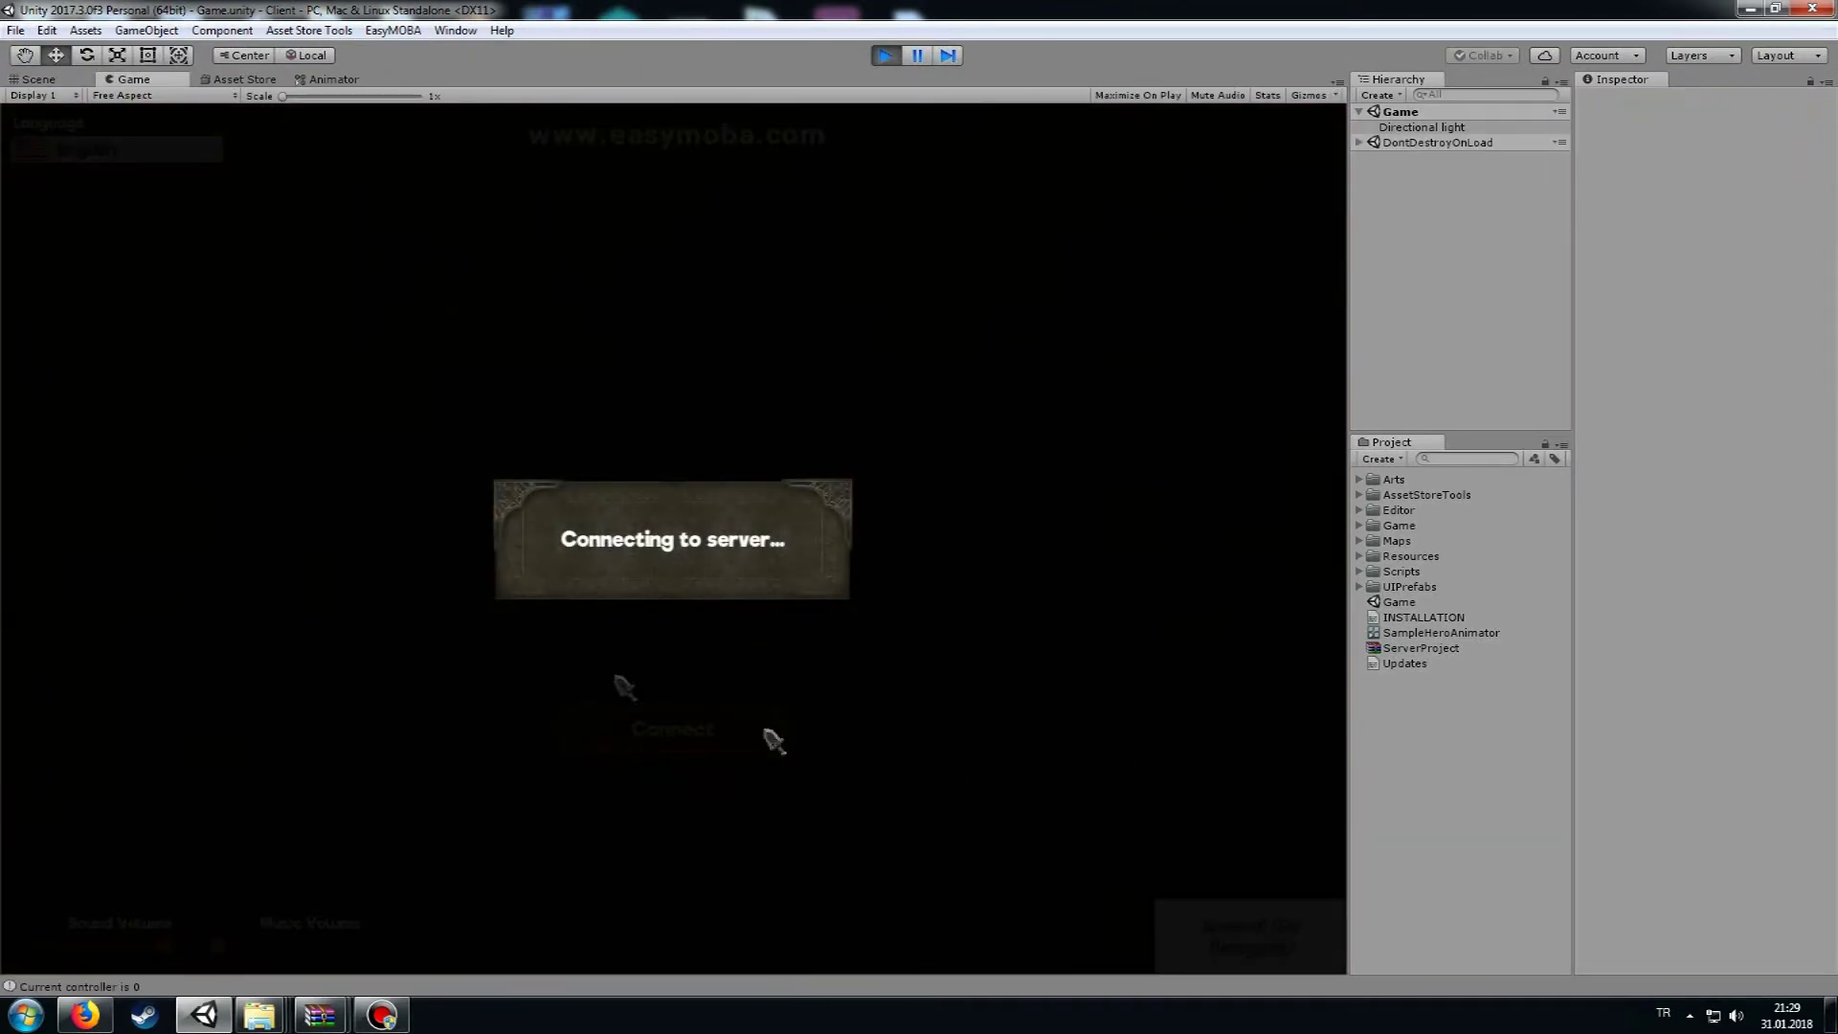
left_click(886, 58)
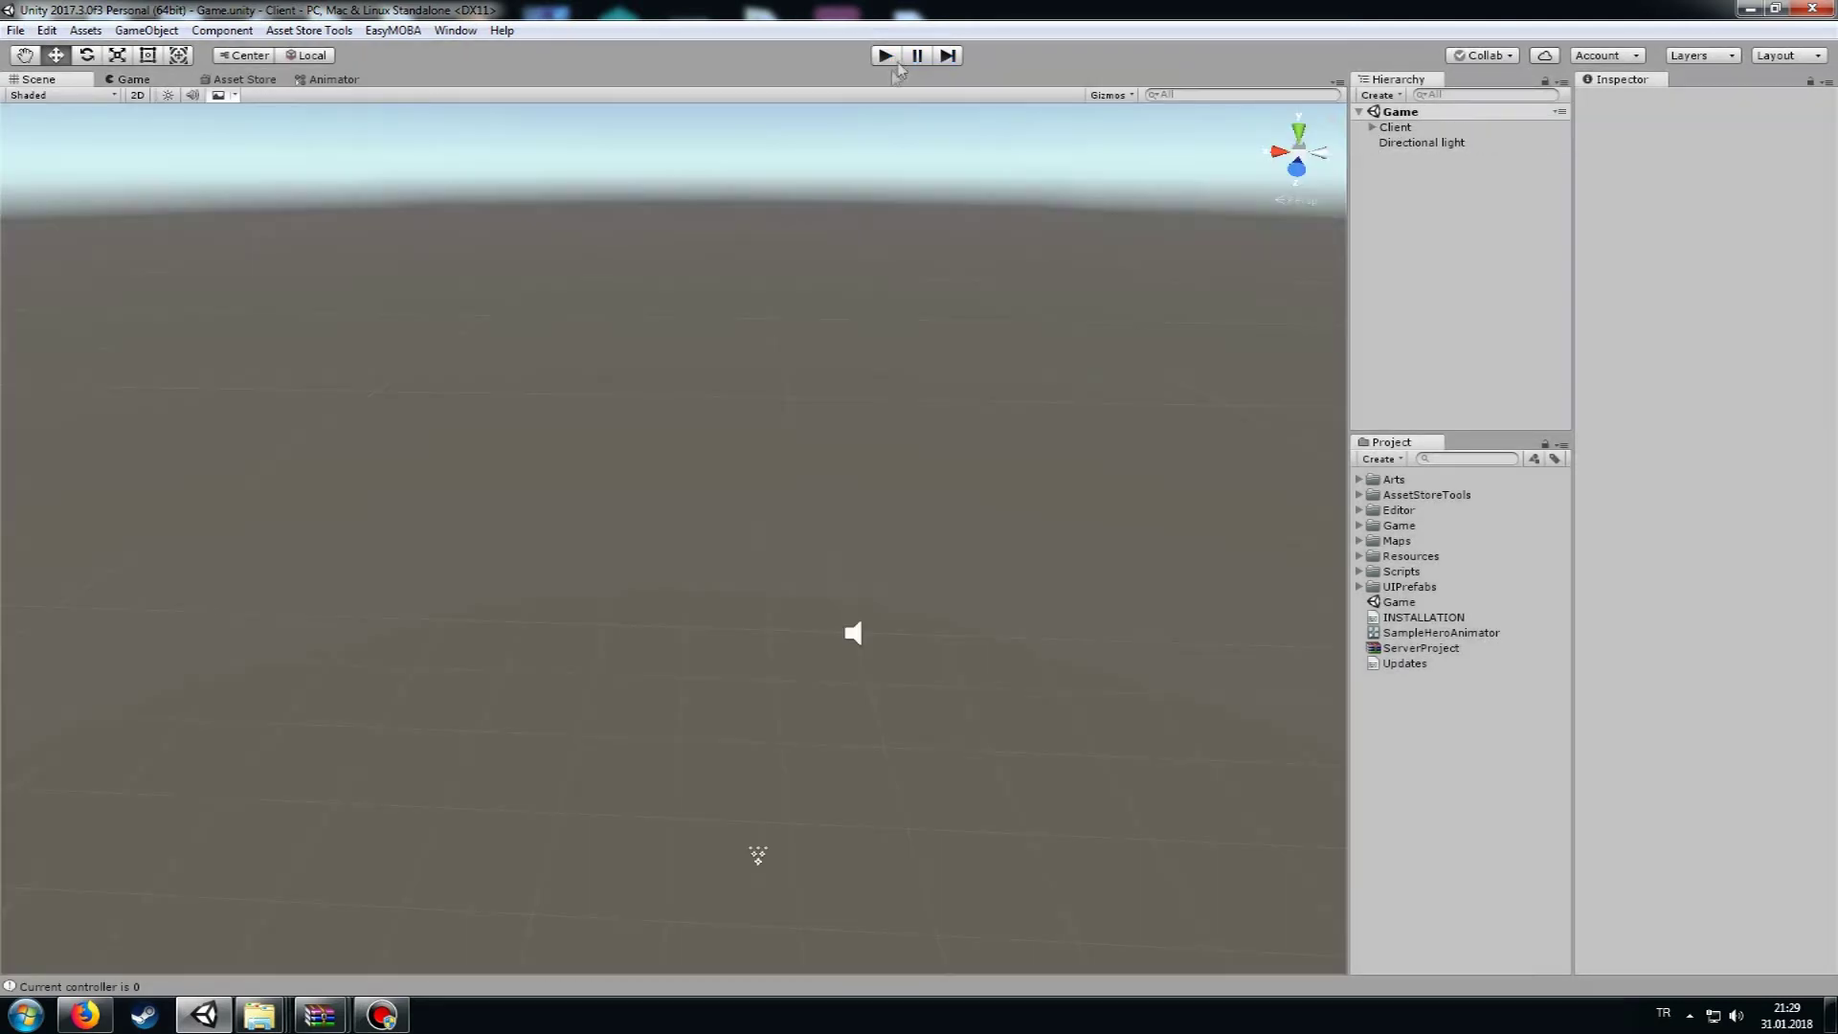
Open ServerProject.zip in WinRAR and extract its Server folder to C:\EasyMOBA\.
left_click(1433, 650)
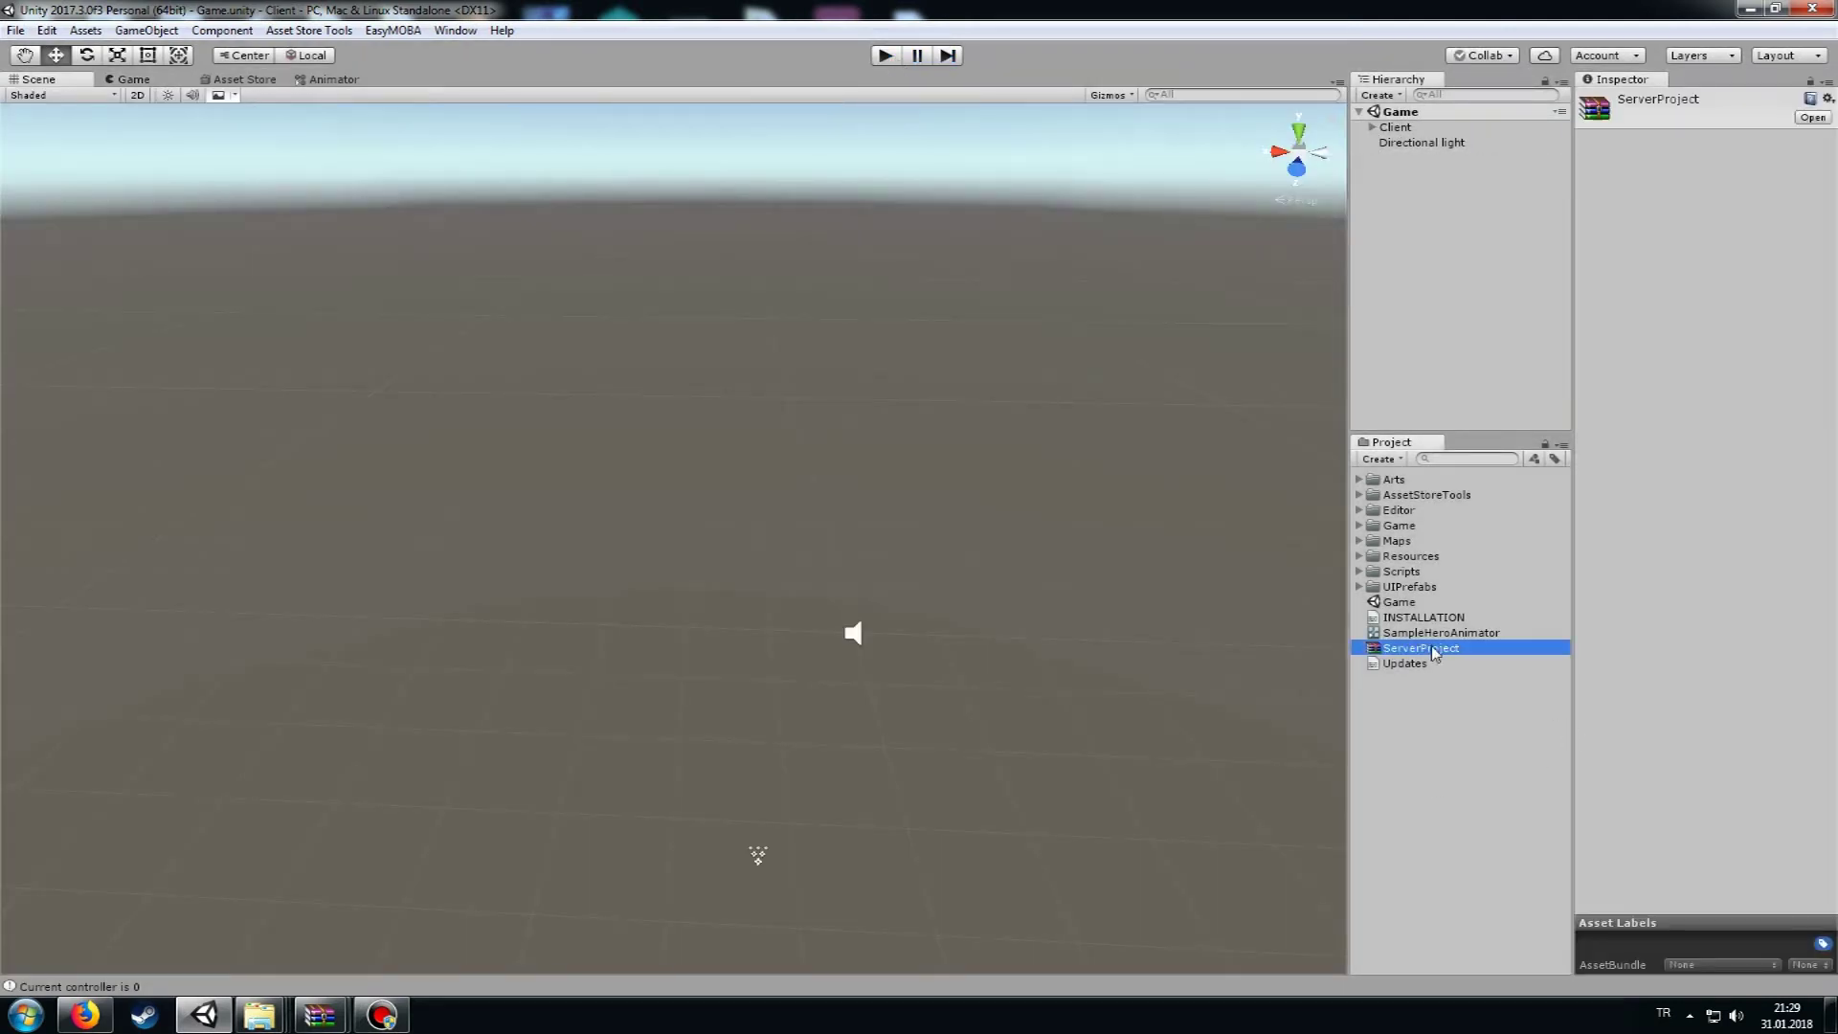
double_click(1434, 650)
left_click(1222, 224)
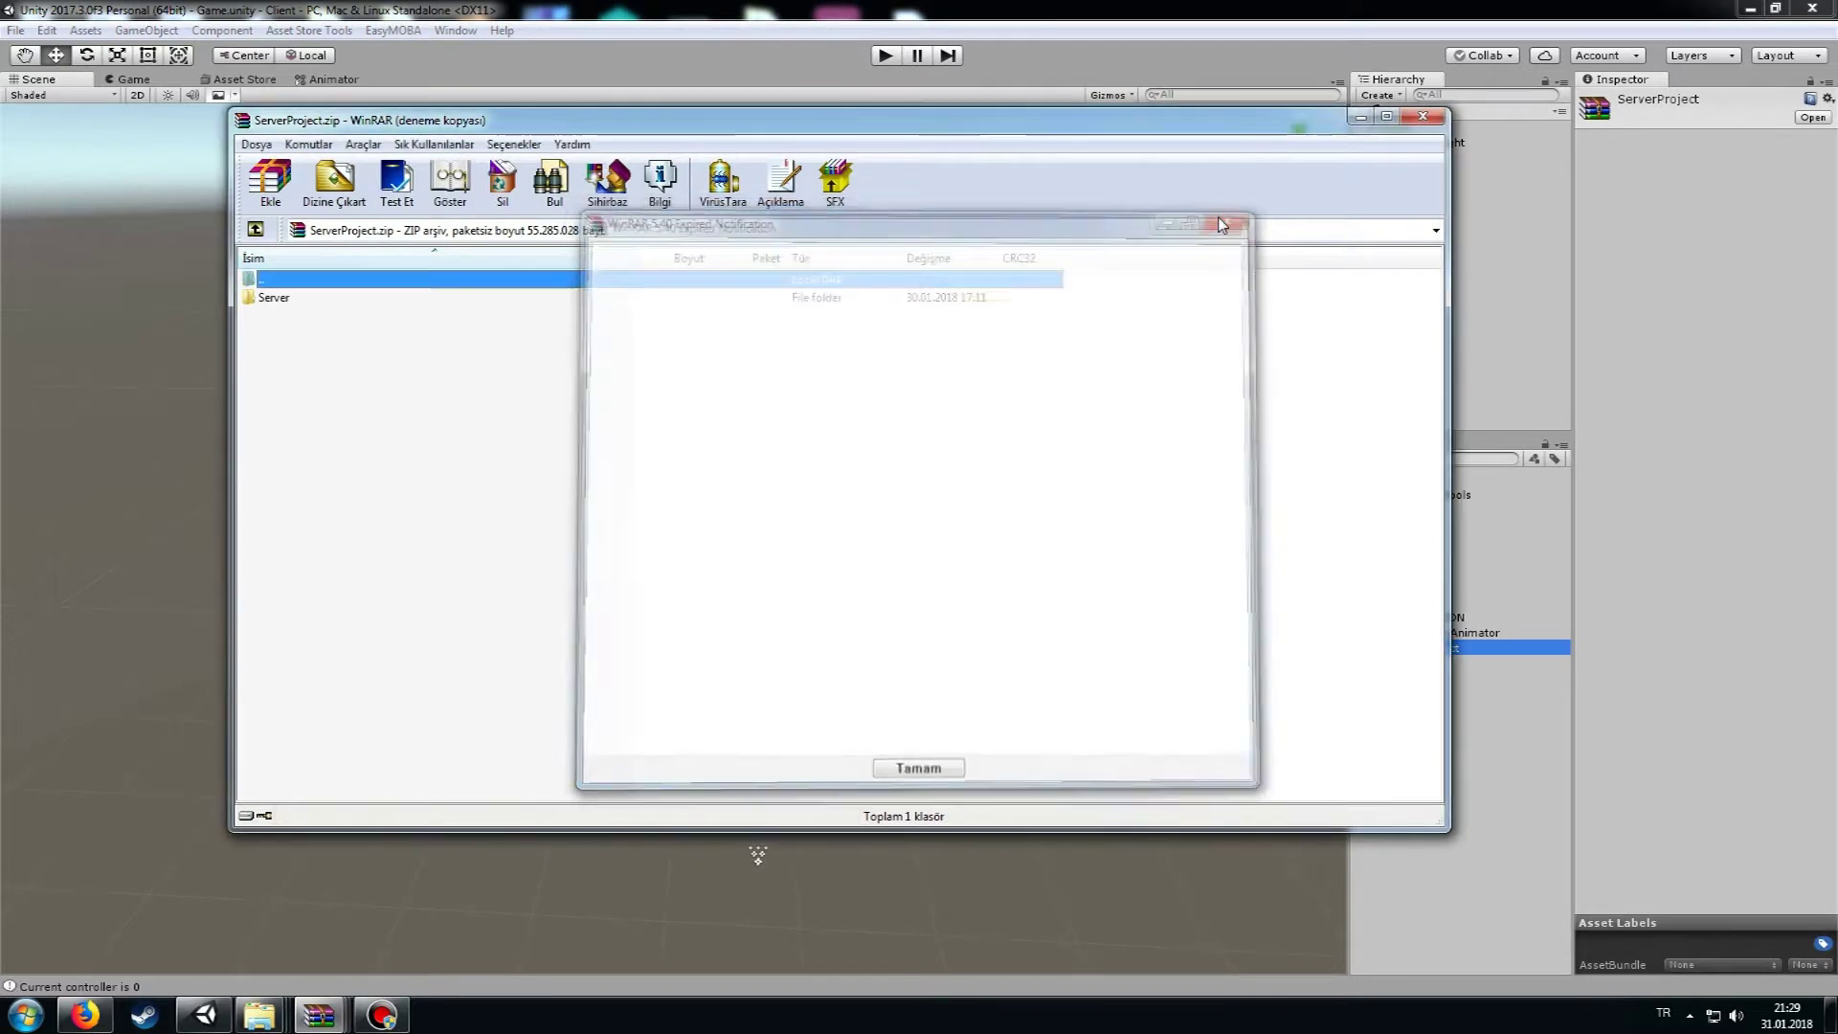
left_click(330, 298)
left_click(334, 182)
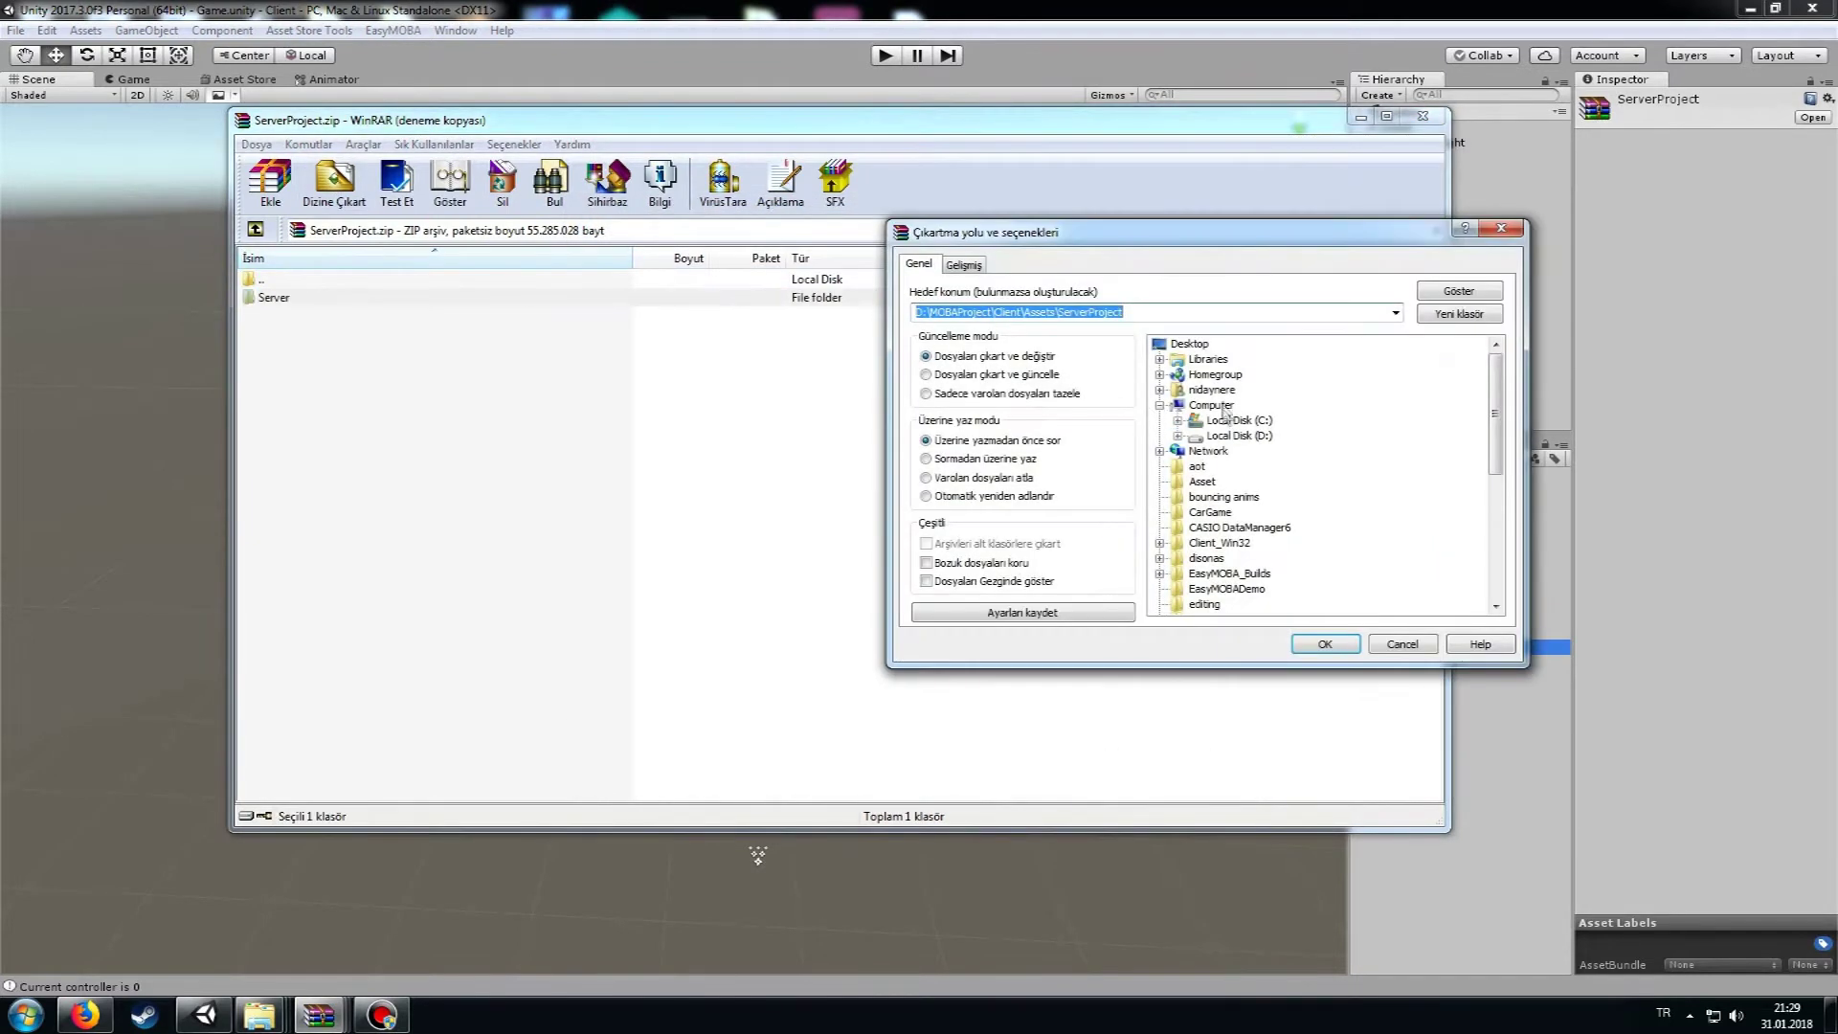
left_click(1234, 420)
left_click(1191, 311)
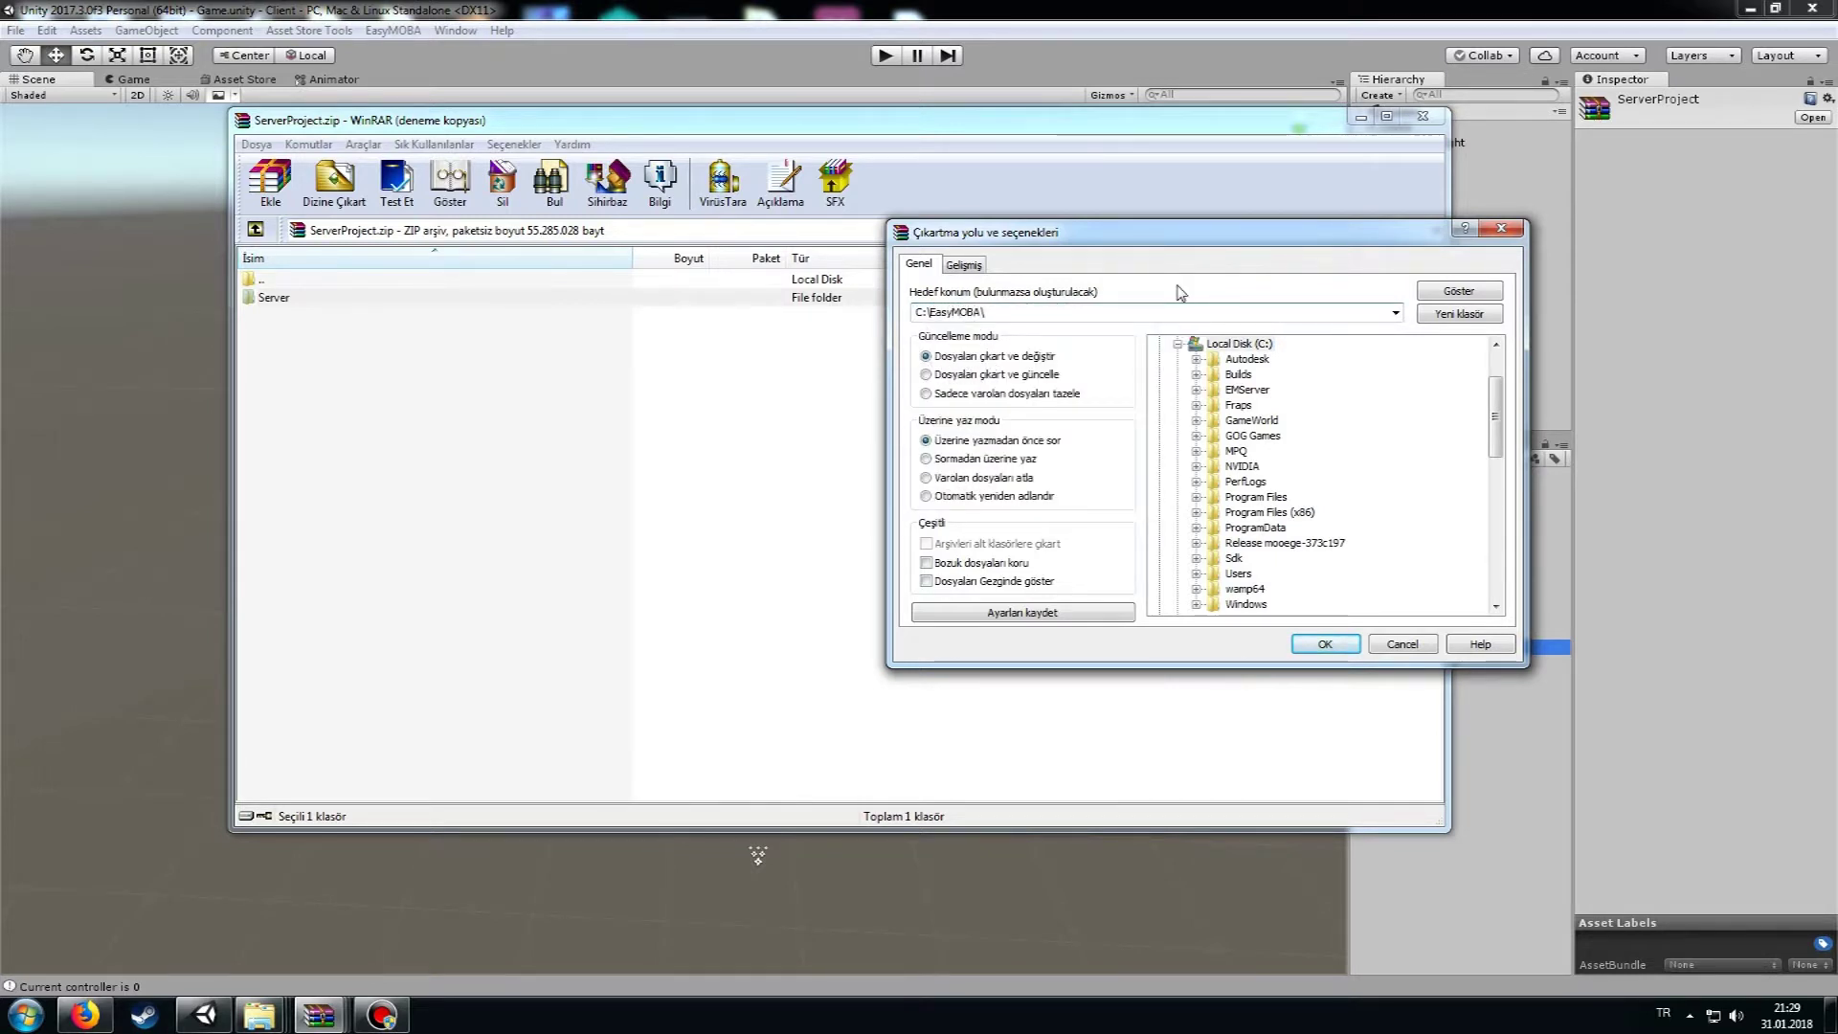
key("Return")
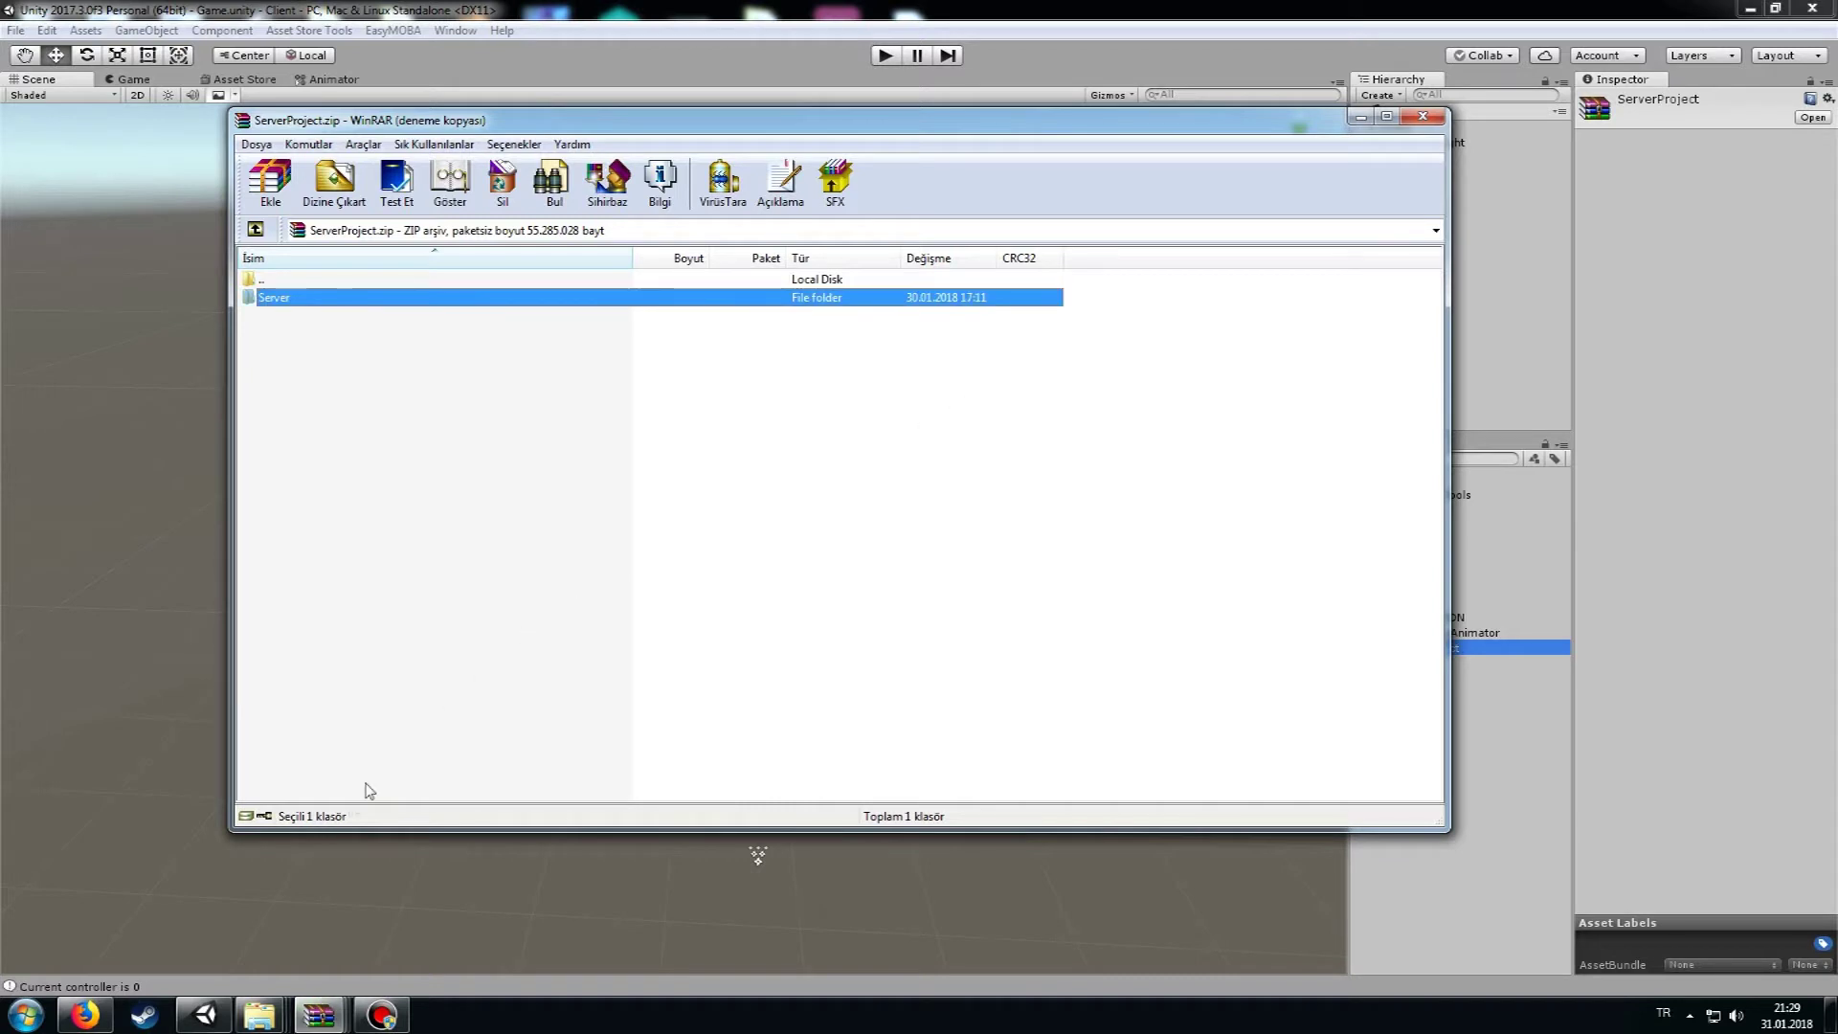
right_click(204, 1014)
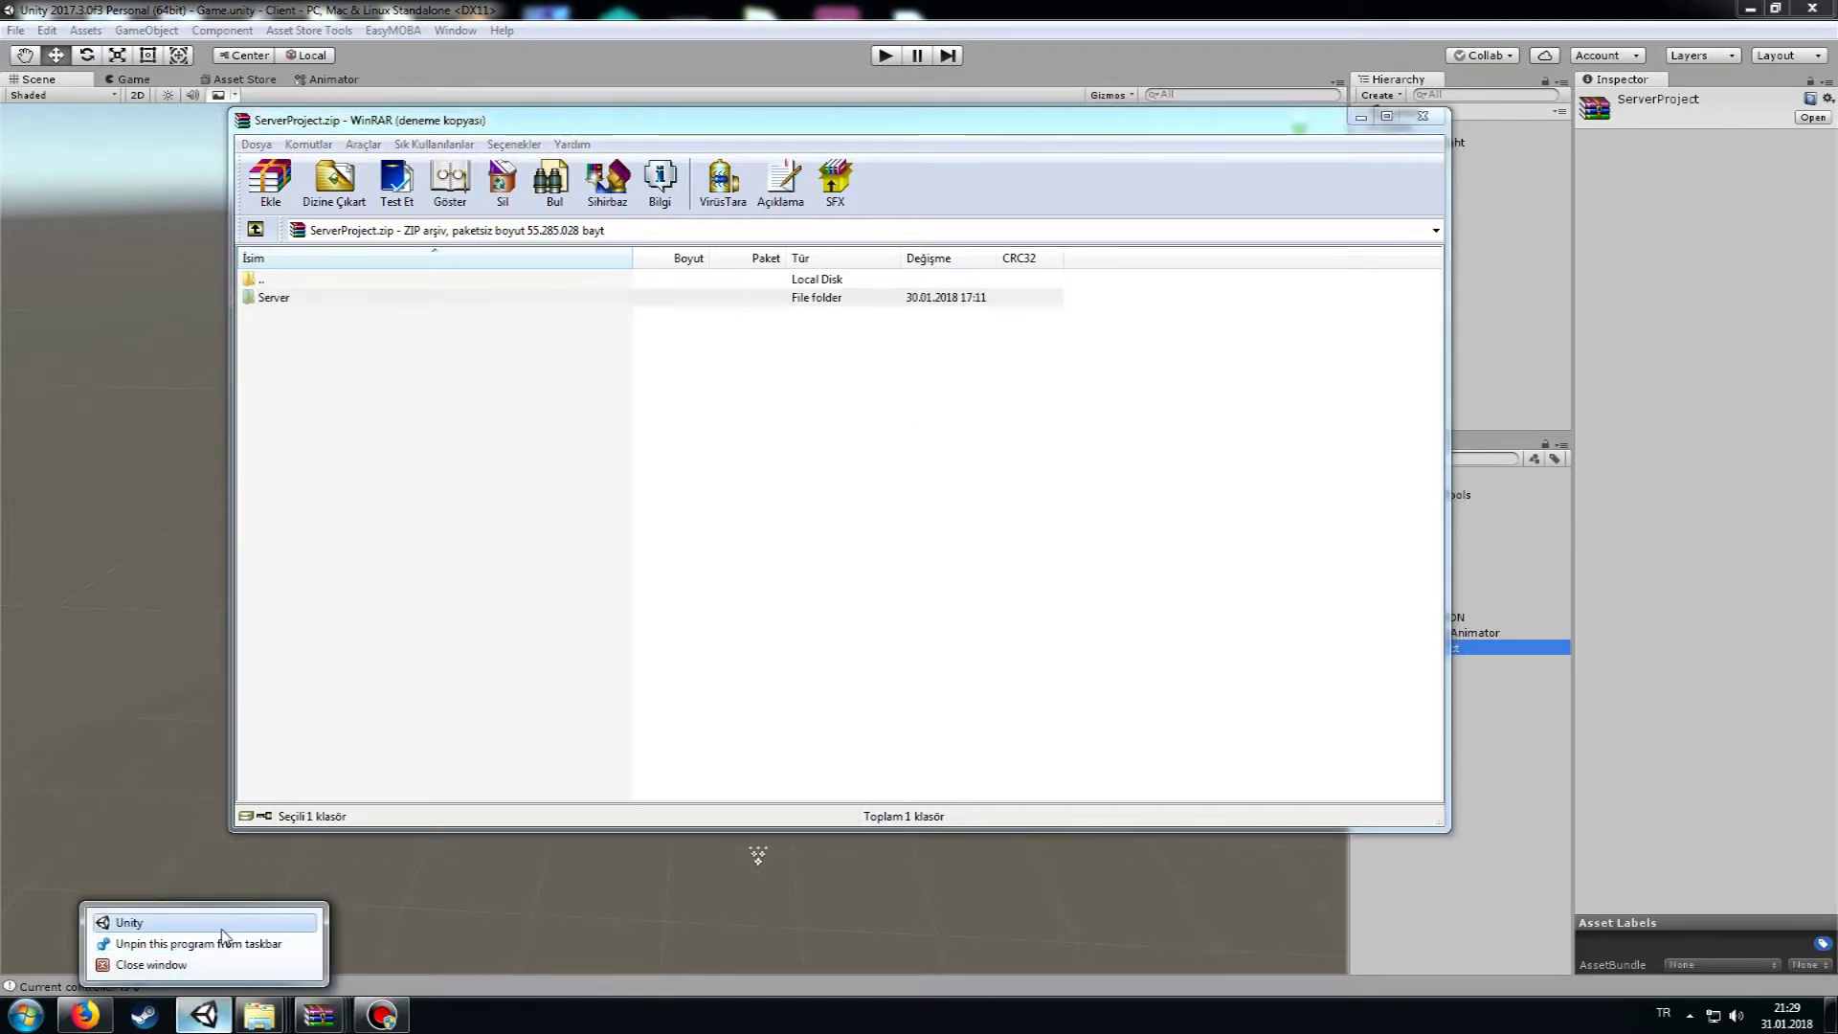
Launch a second Unity editor, close WinRAR, and open the EasyMOBAServer\Server project folder.
left_click(222, 927)
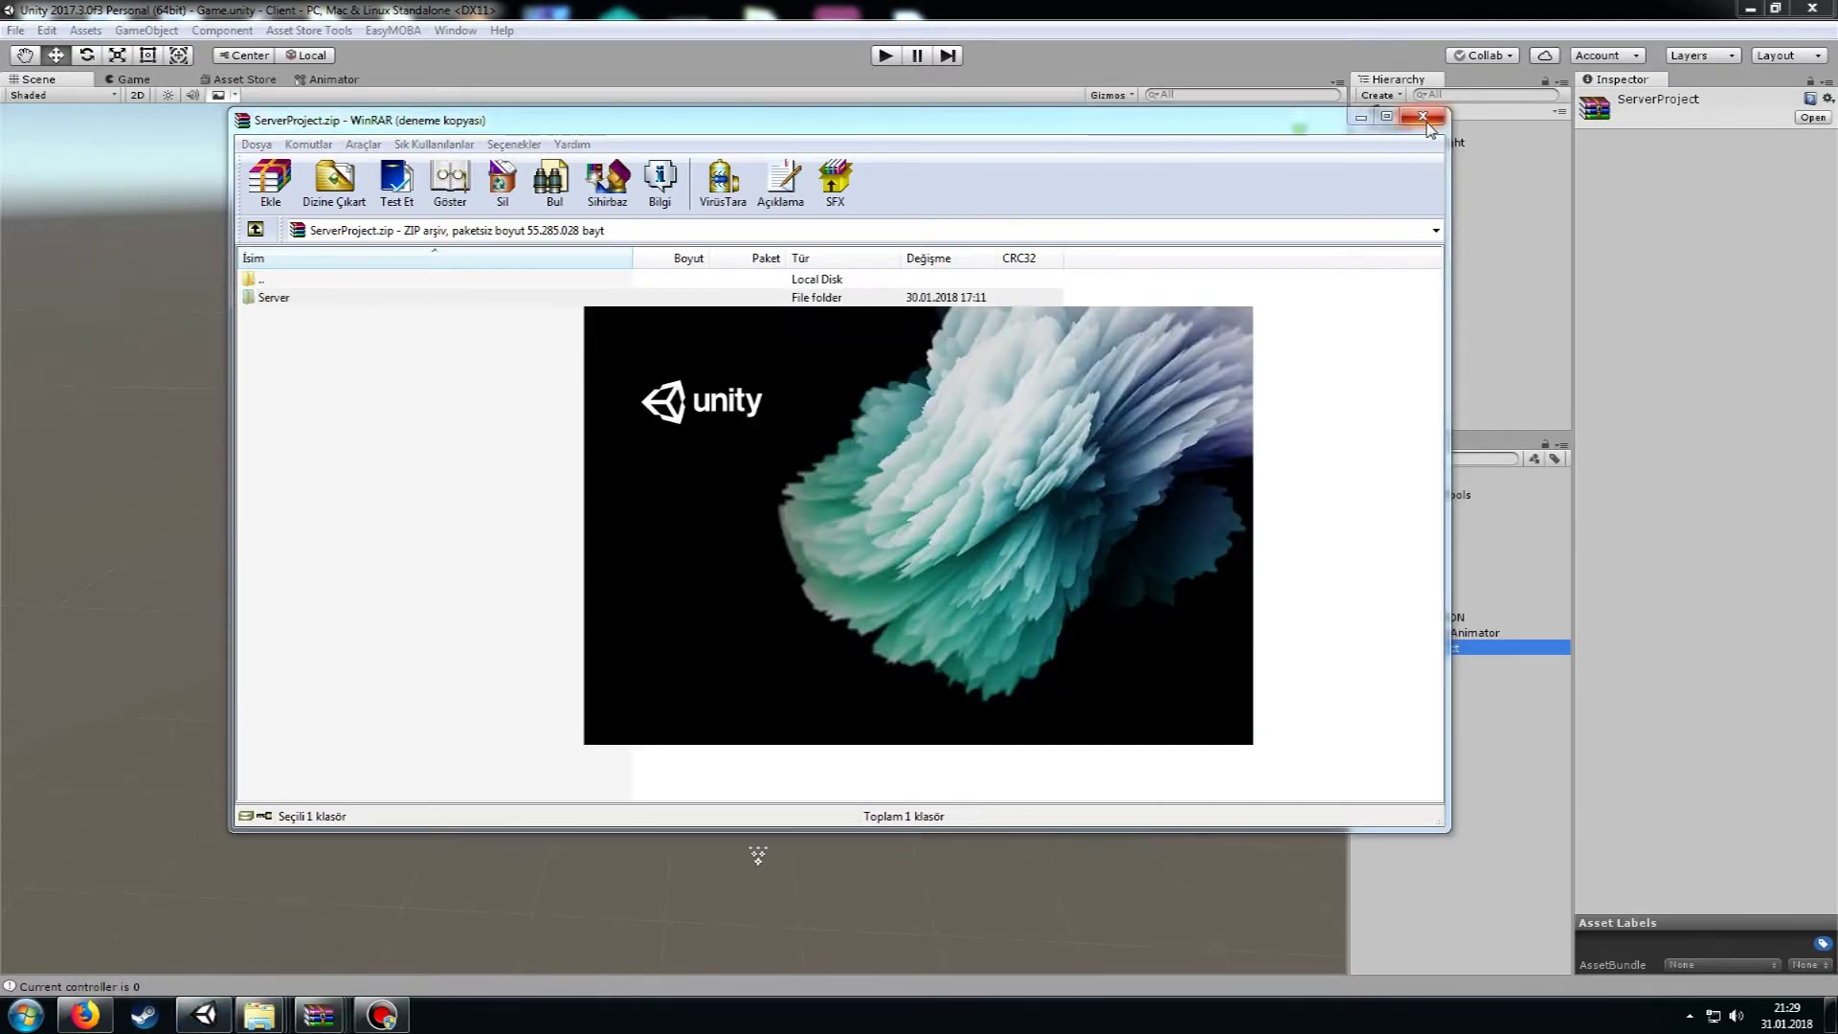
left_click(1425, 123)
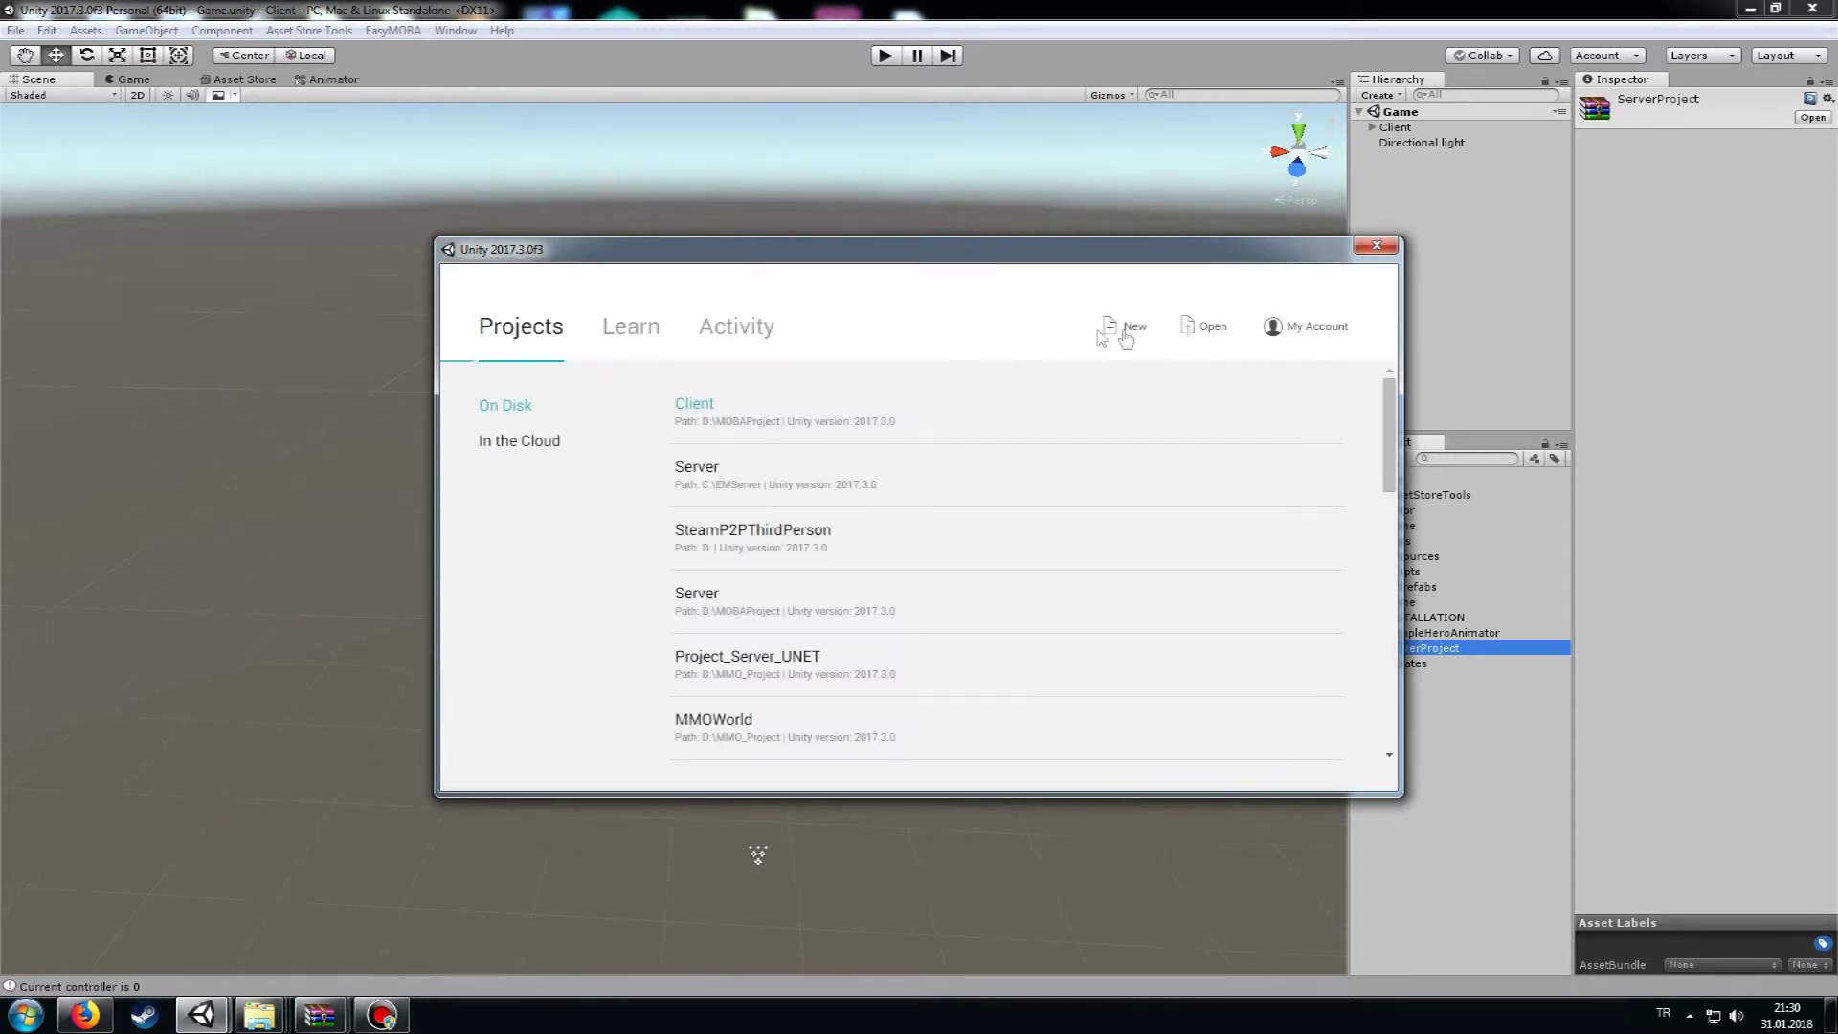
left_click(1210, 331)
double_click(273, 181)
double_click(210, 131)
left_click(1666, 963)
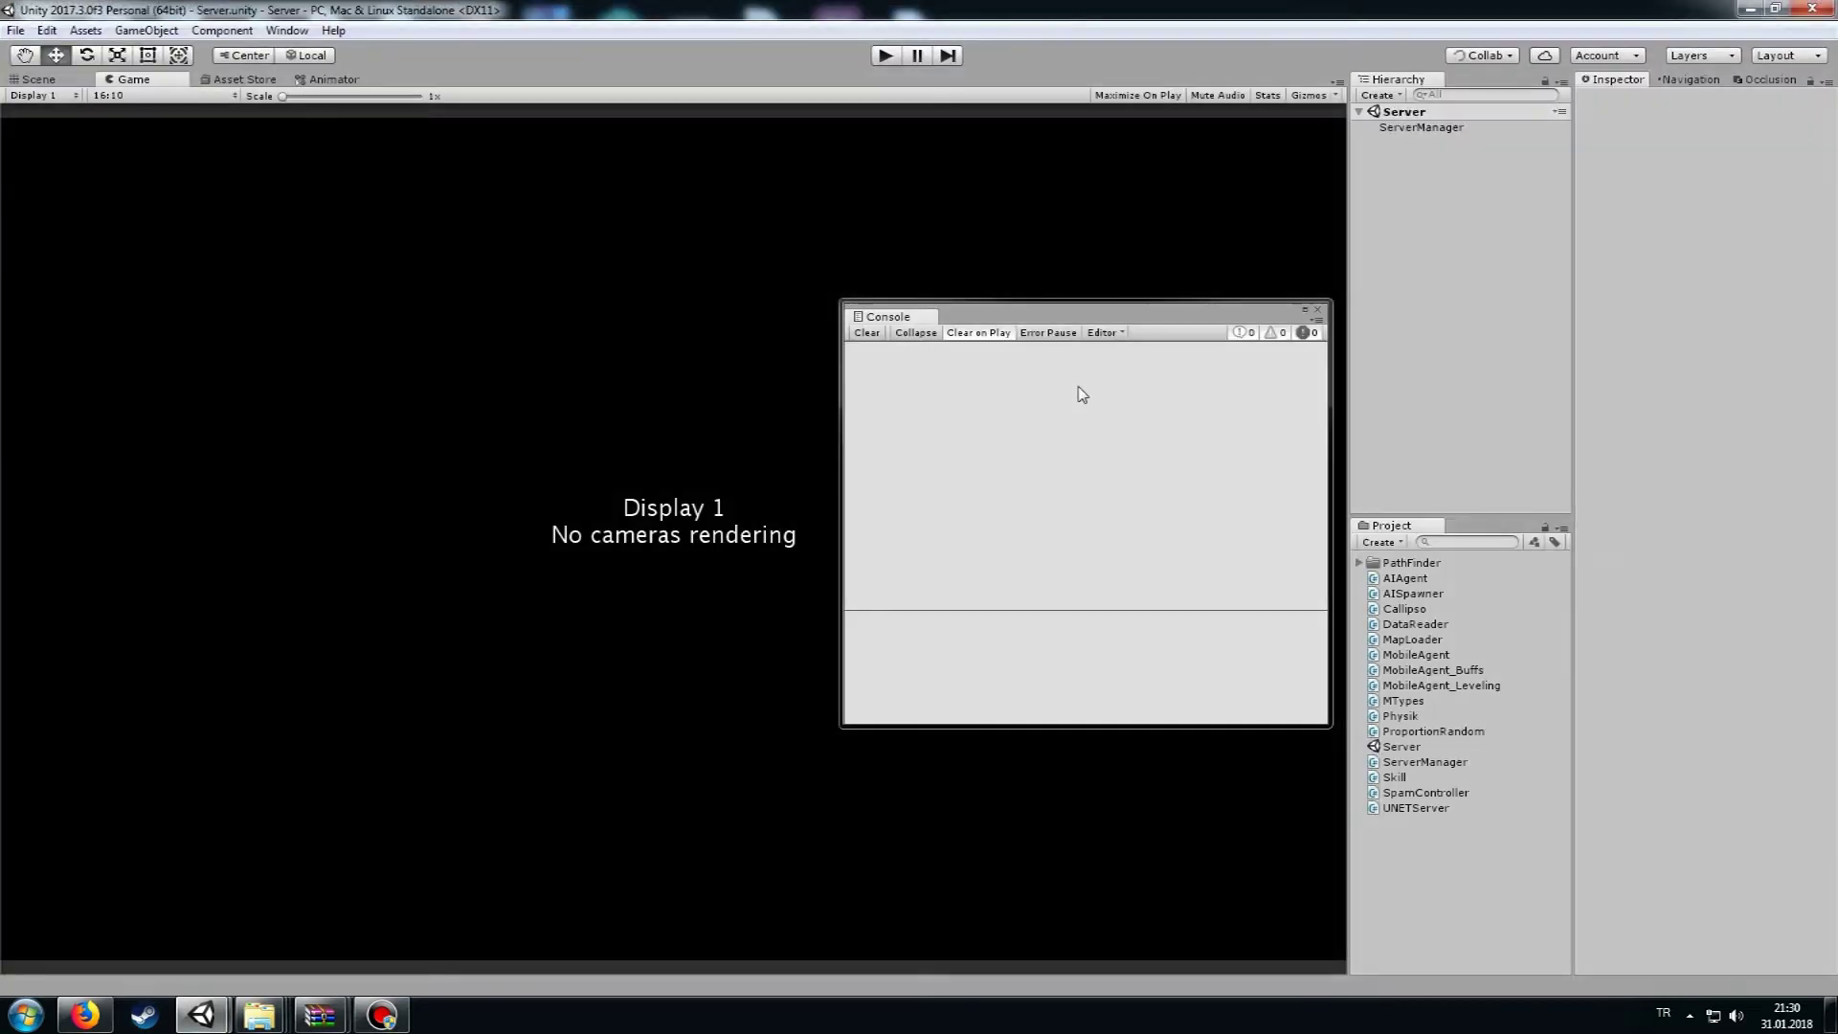
Play the Server scene and confirm the Console reports 'Server is listening'.
left_click(1318, 310)
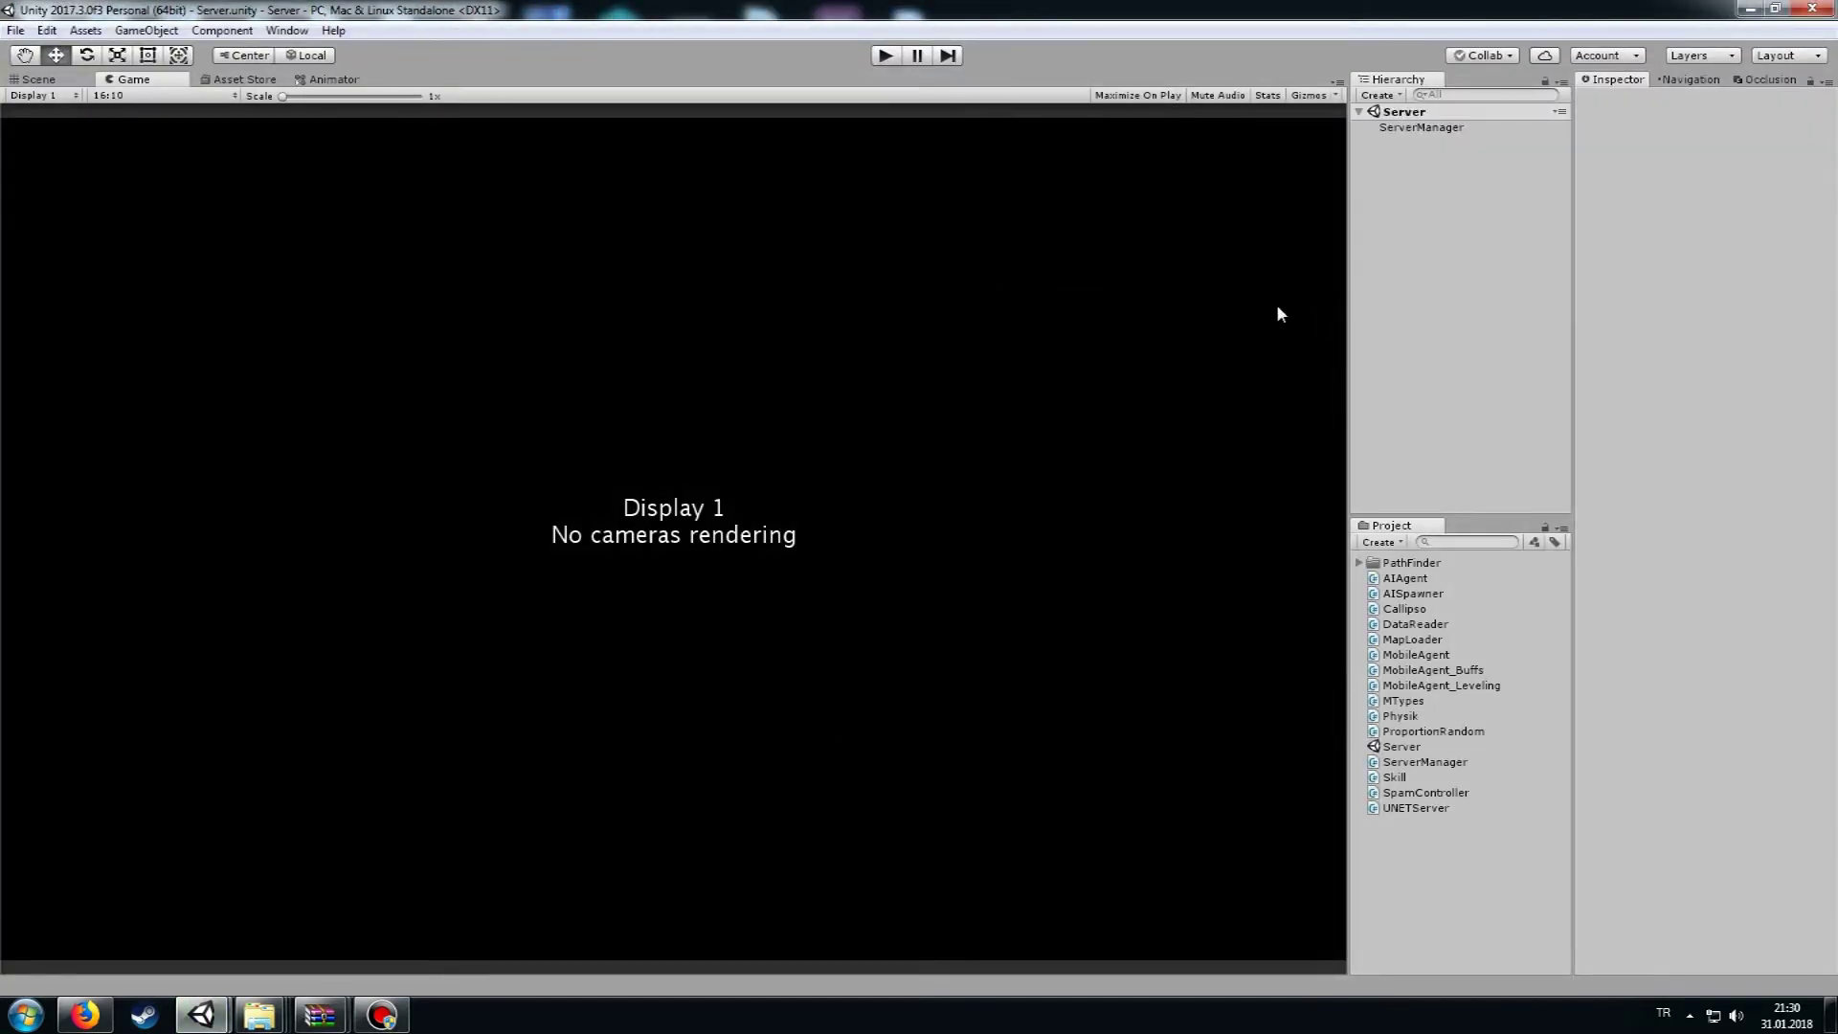
left_click(893, 59)
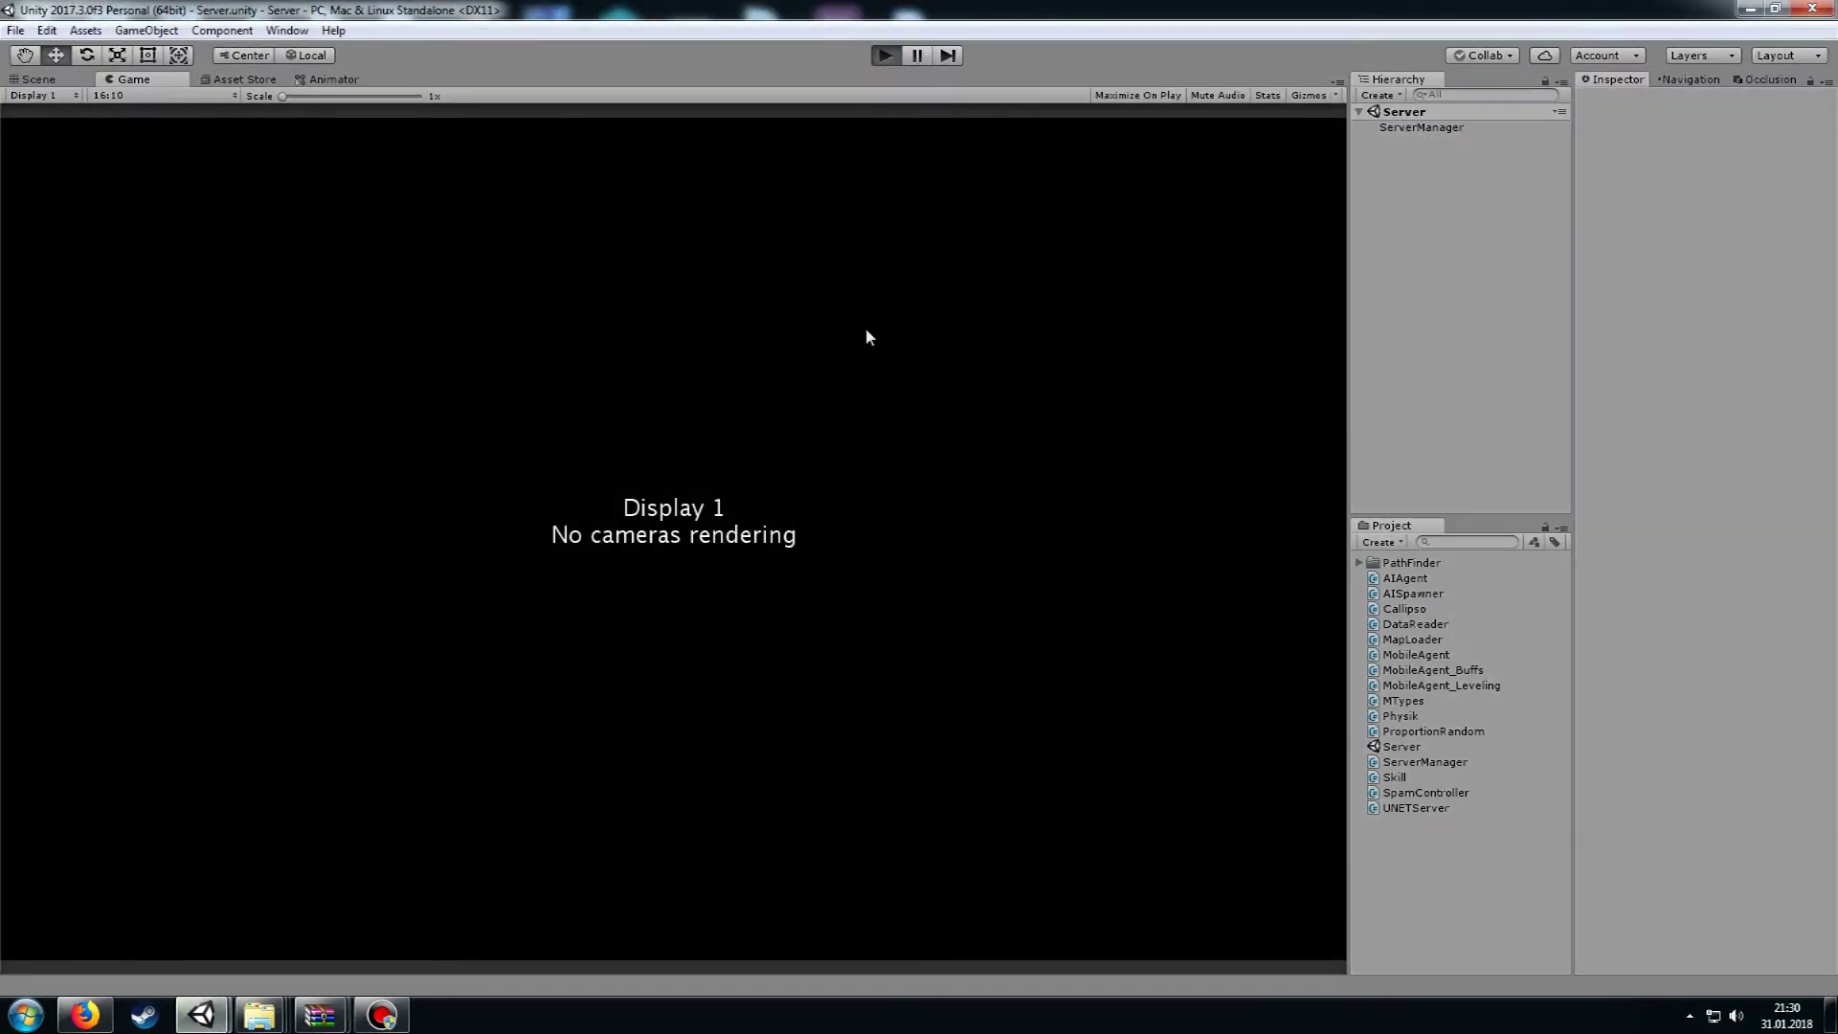
left_click(840, 984)
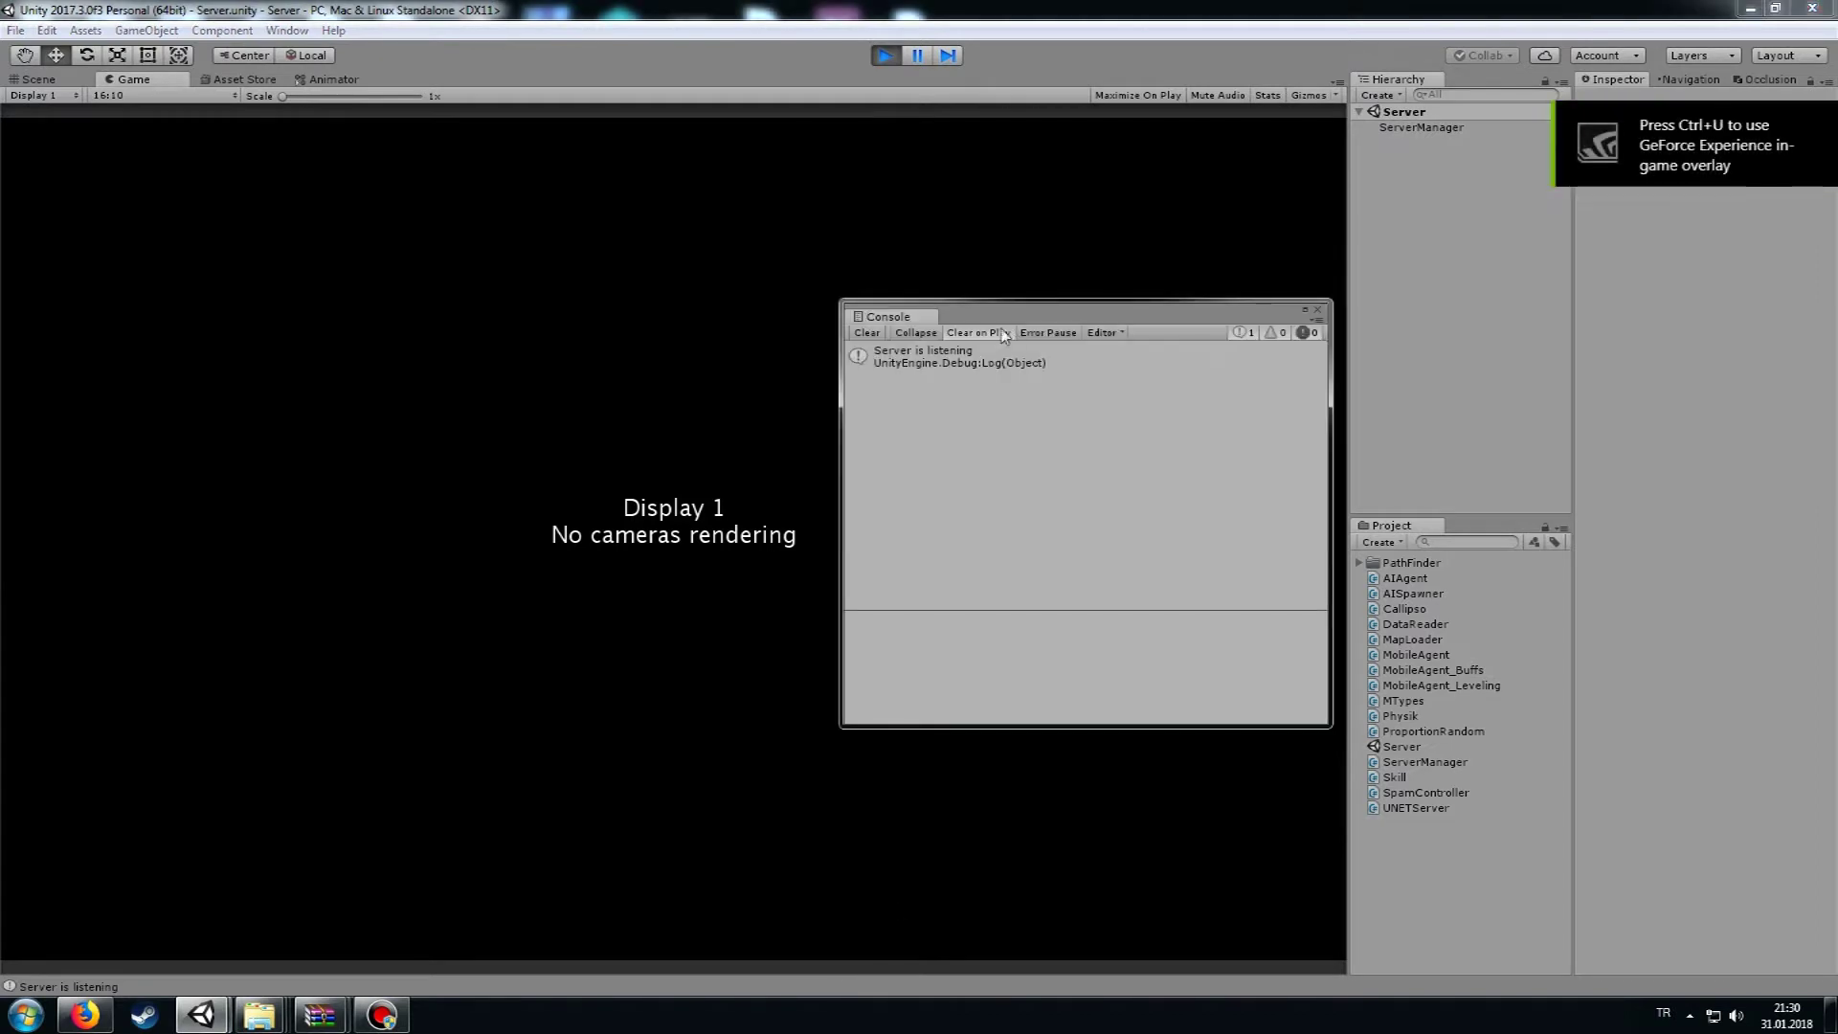
left_click(957, 360)
Switch to the Client editor and play its game scene.
mouse_move(201, 1015)
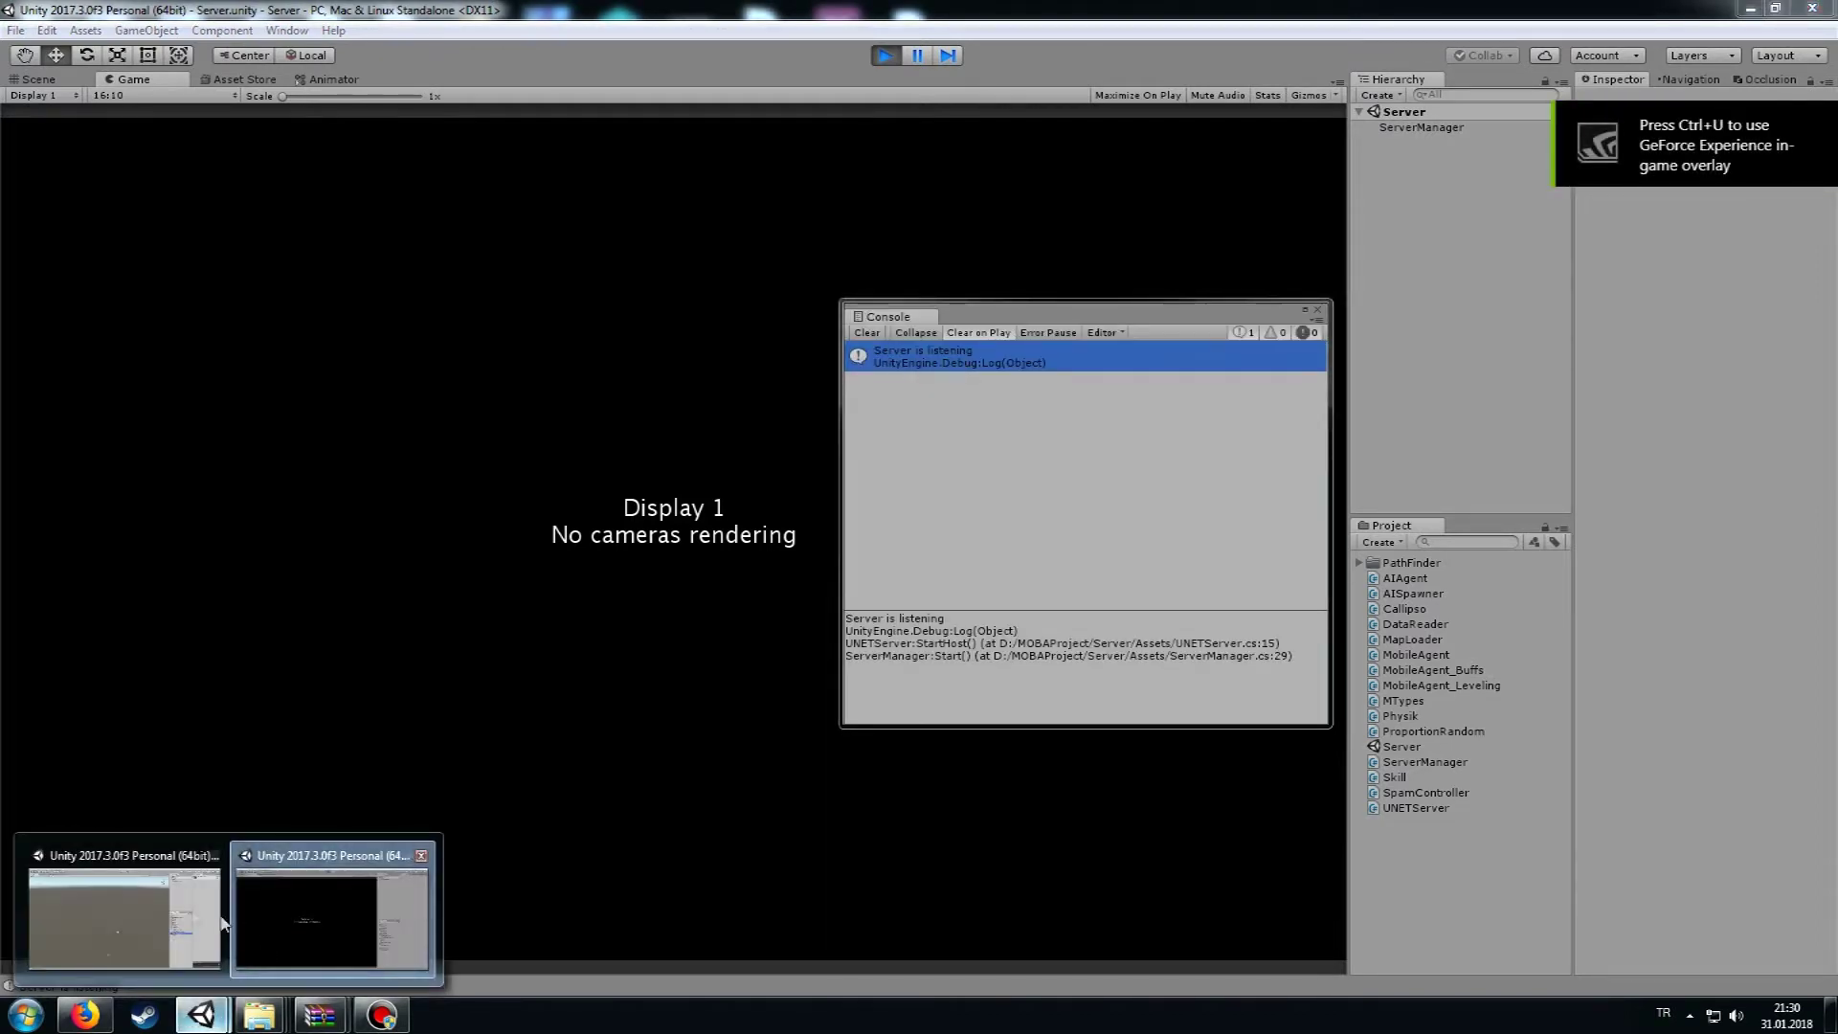
left_click(161, 914)
left_click(886, 56)
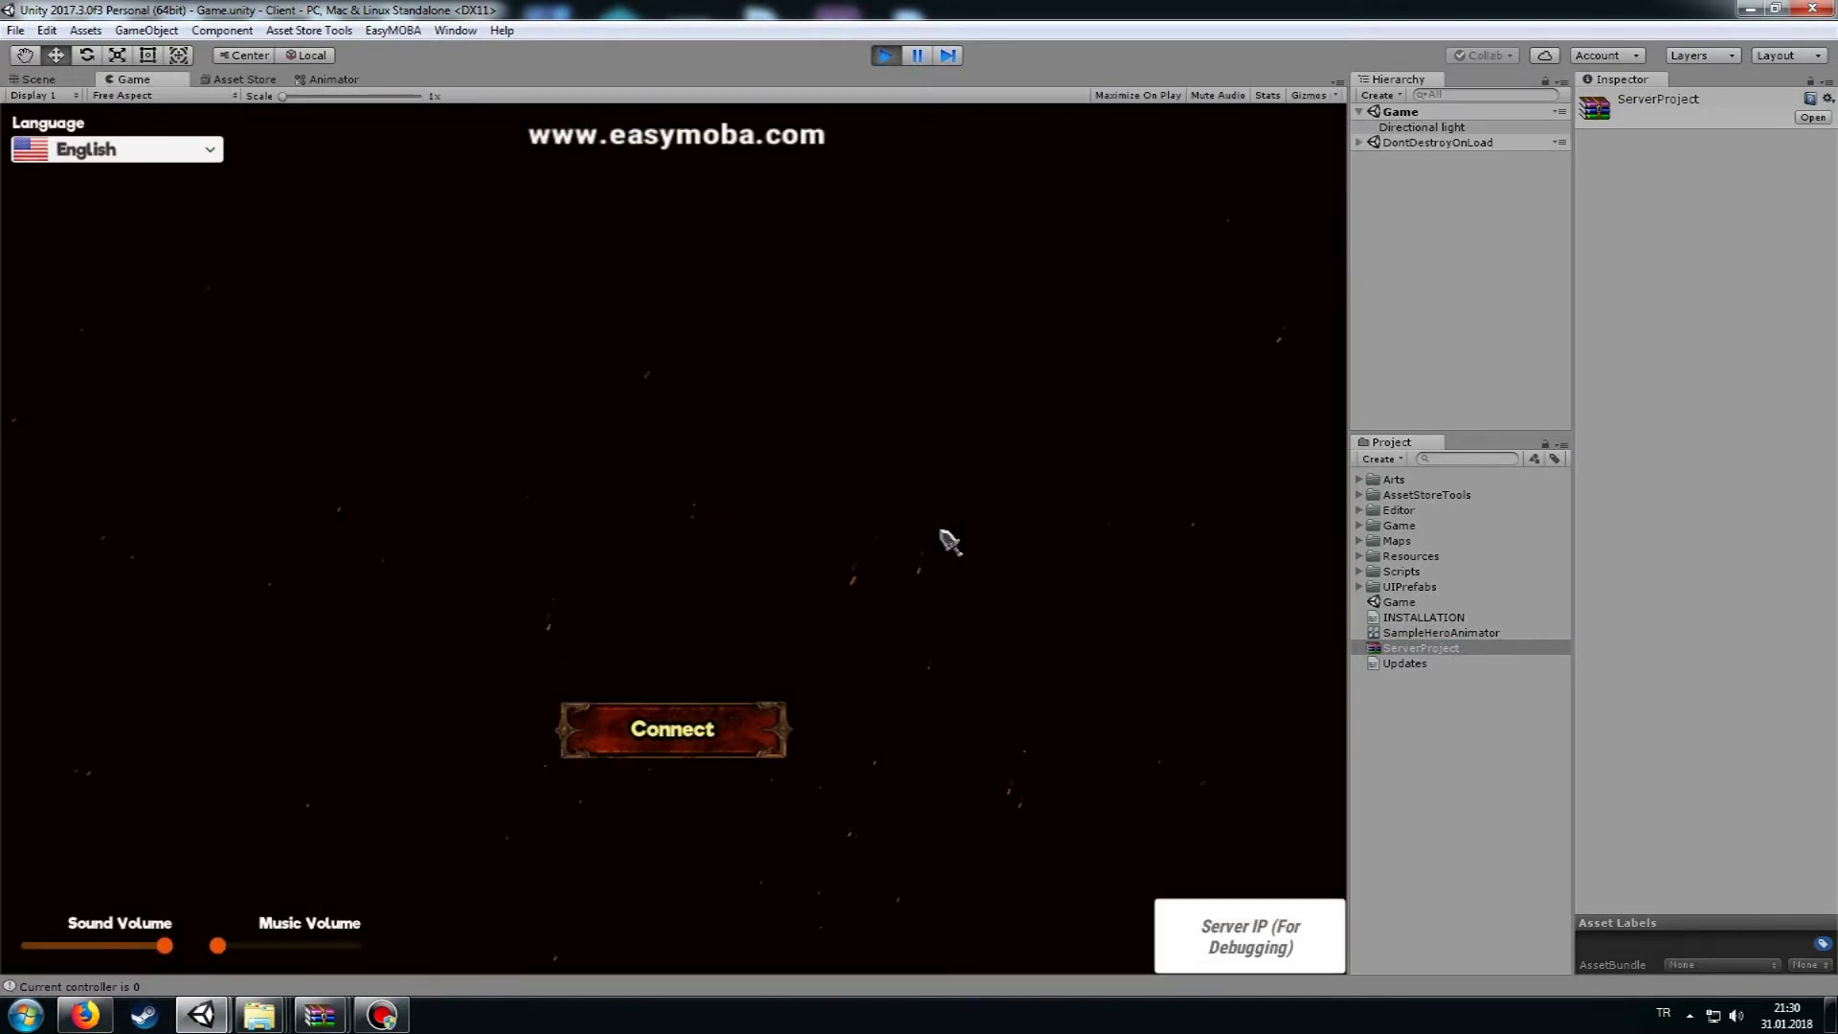
left_click(704, 745)
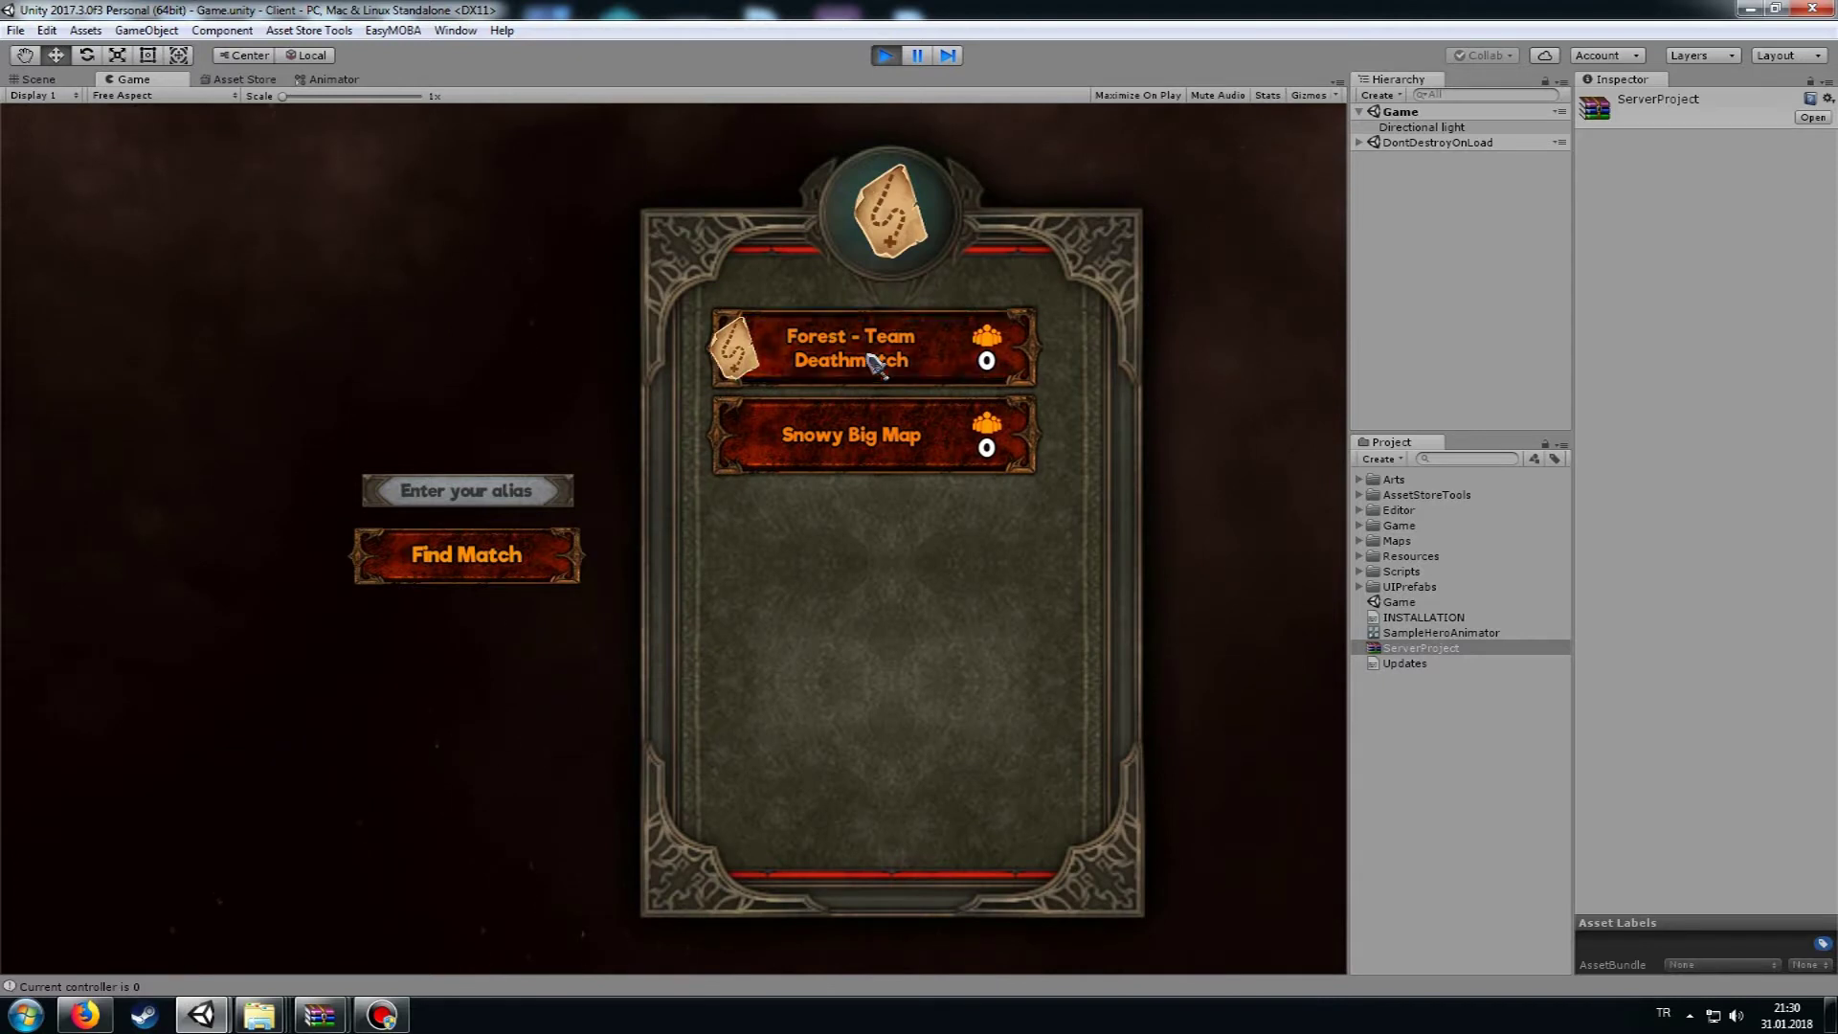
type("test")
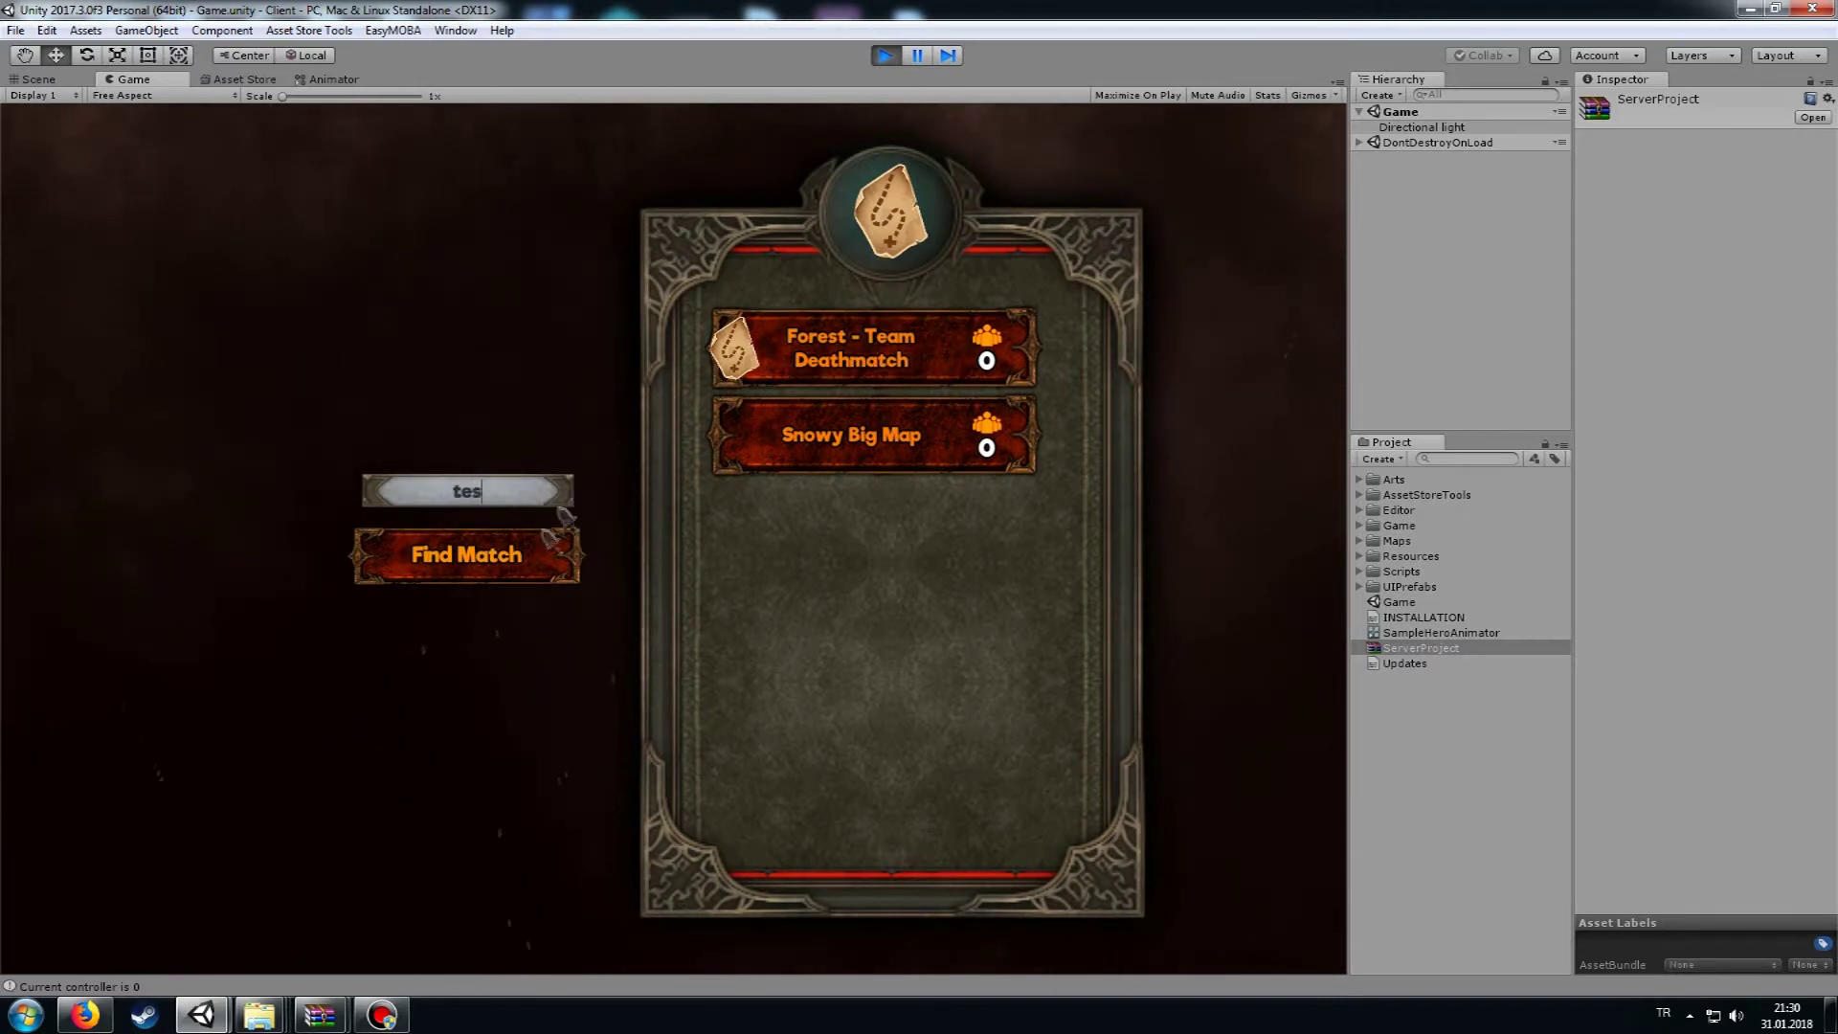
left_click(504, 565)
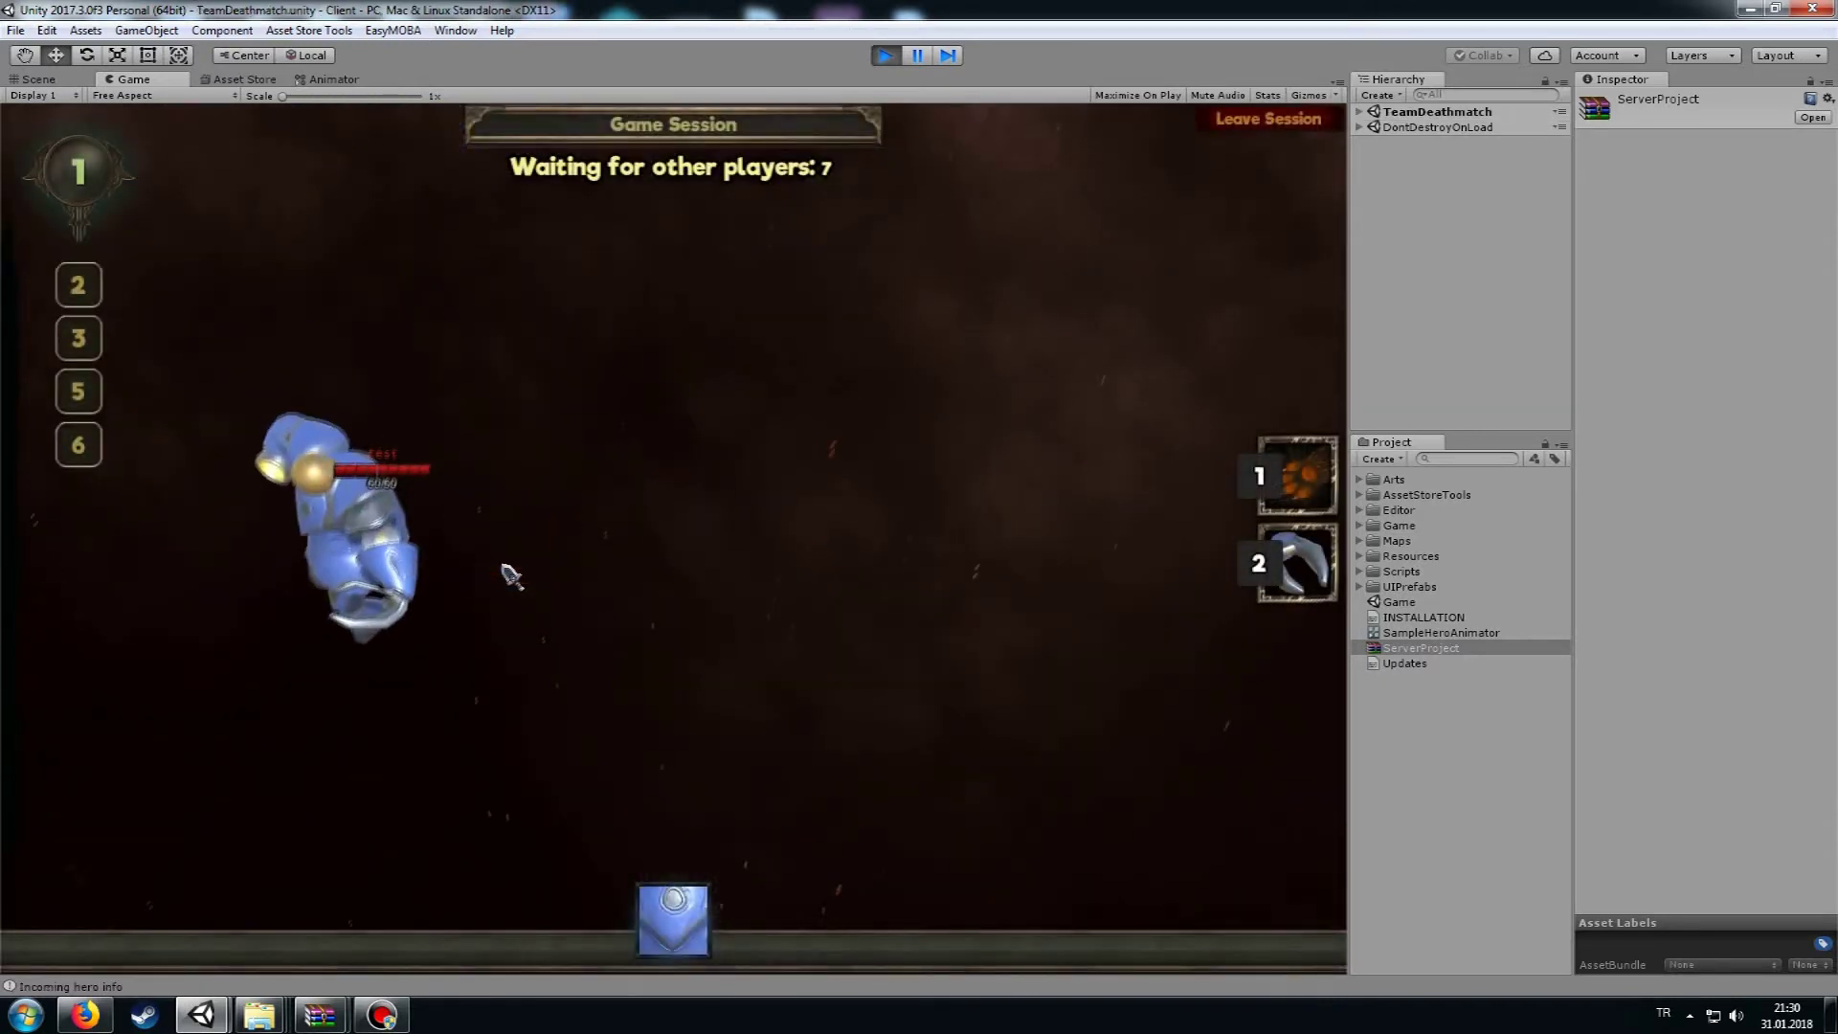
left_click(691, 892)
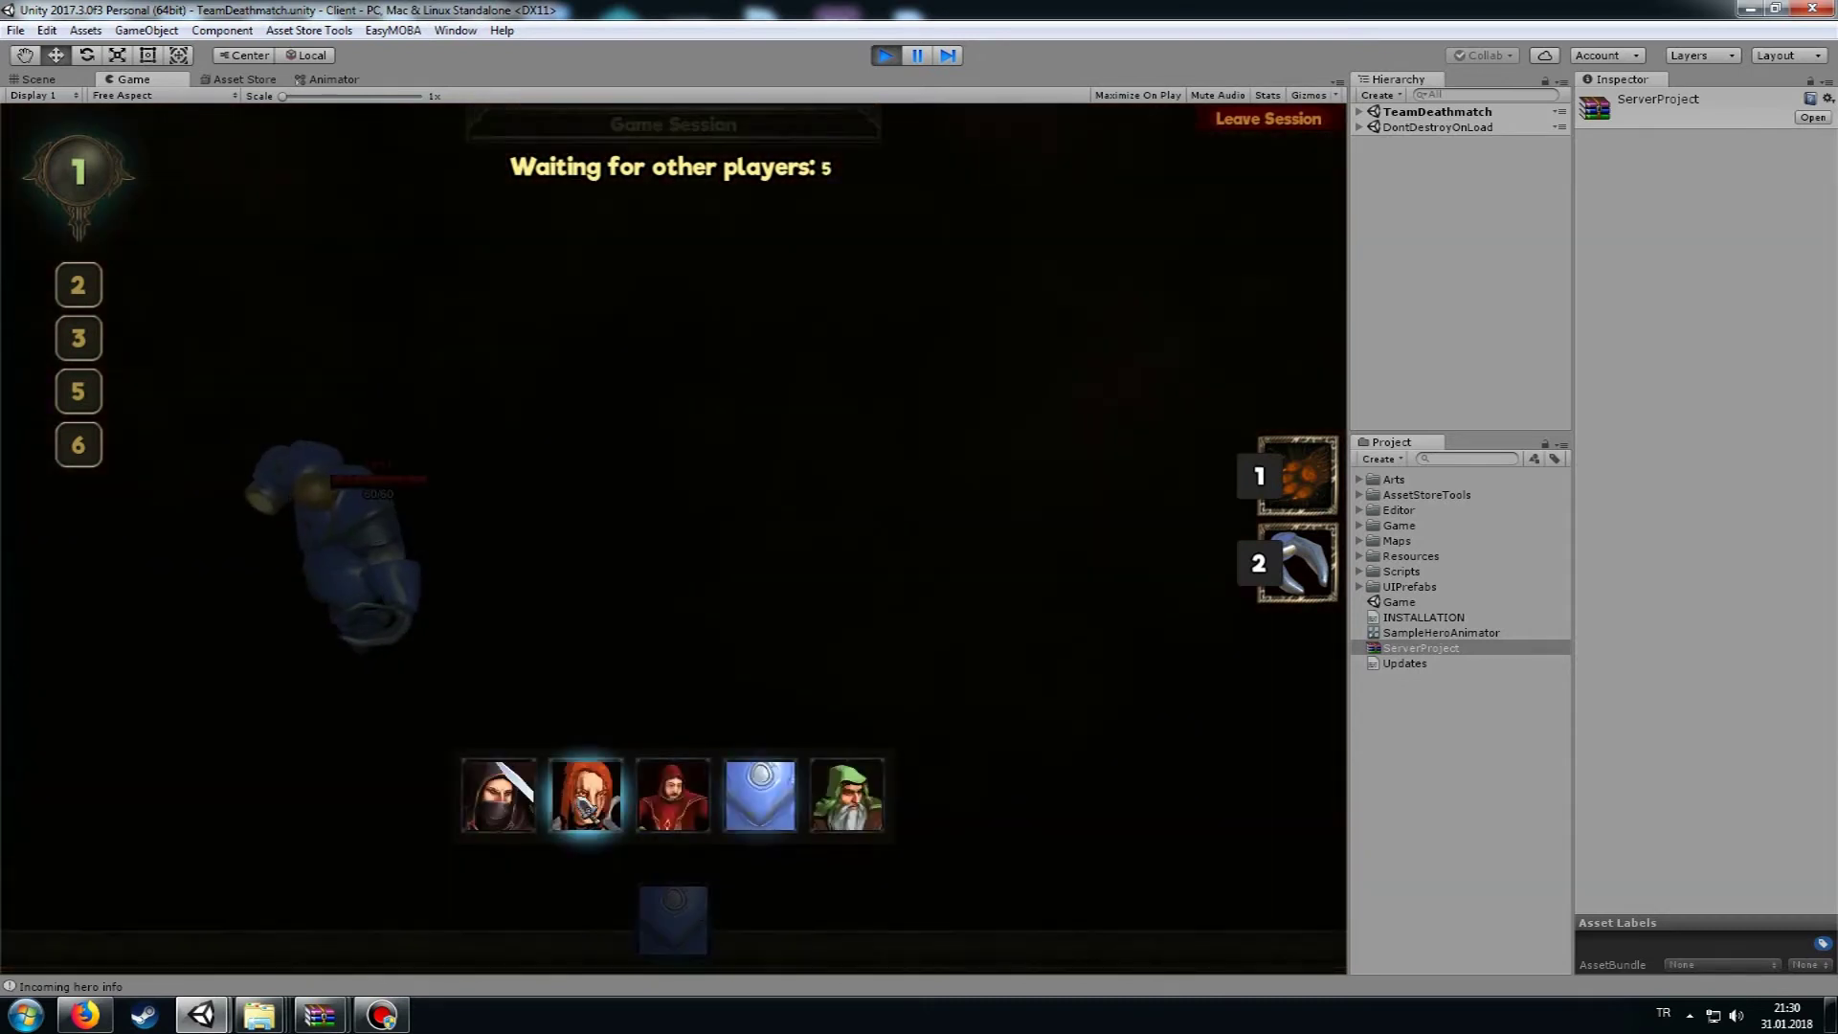
left_click(585, 794)
mouse_move(95, 410)
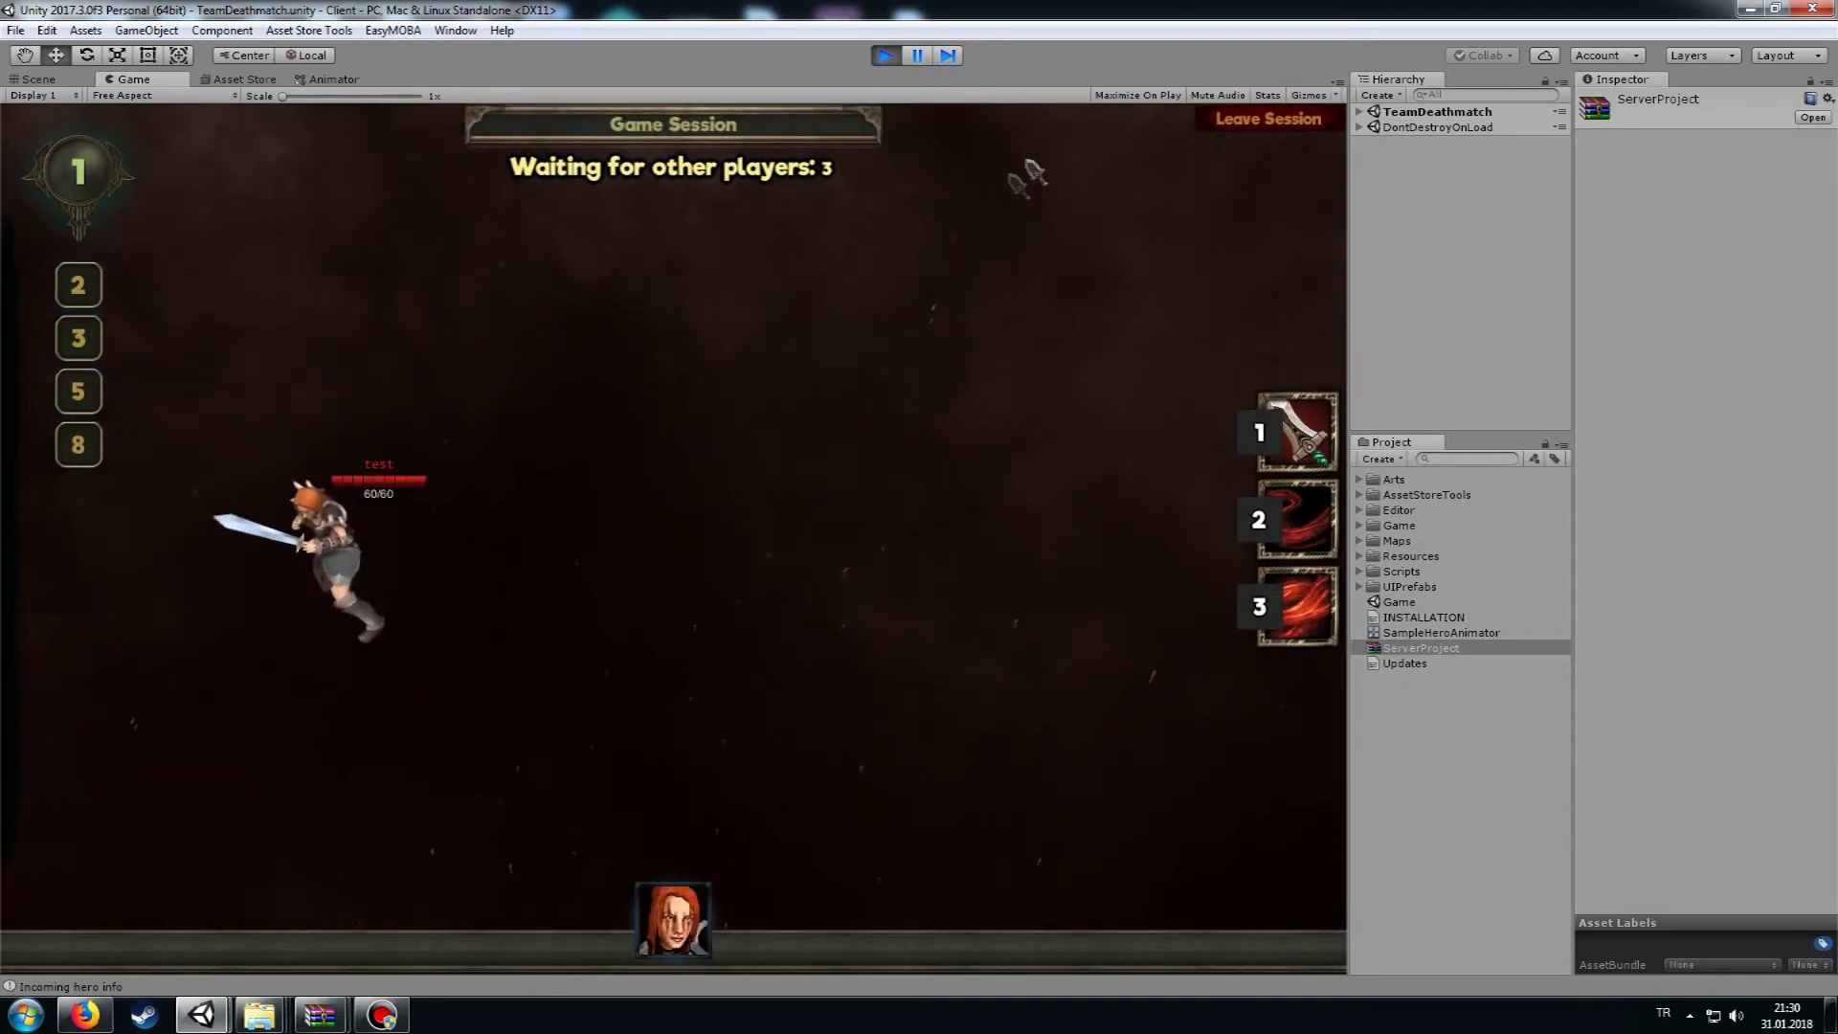
left_click(1268, 119)
left_click(885, 56)
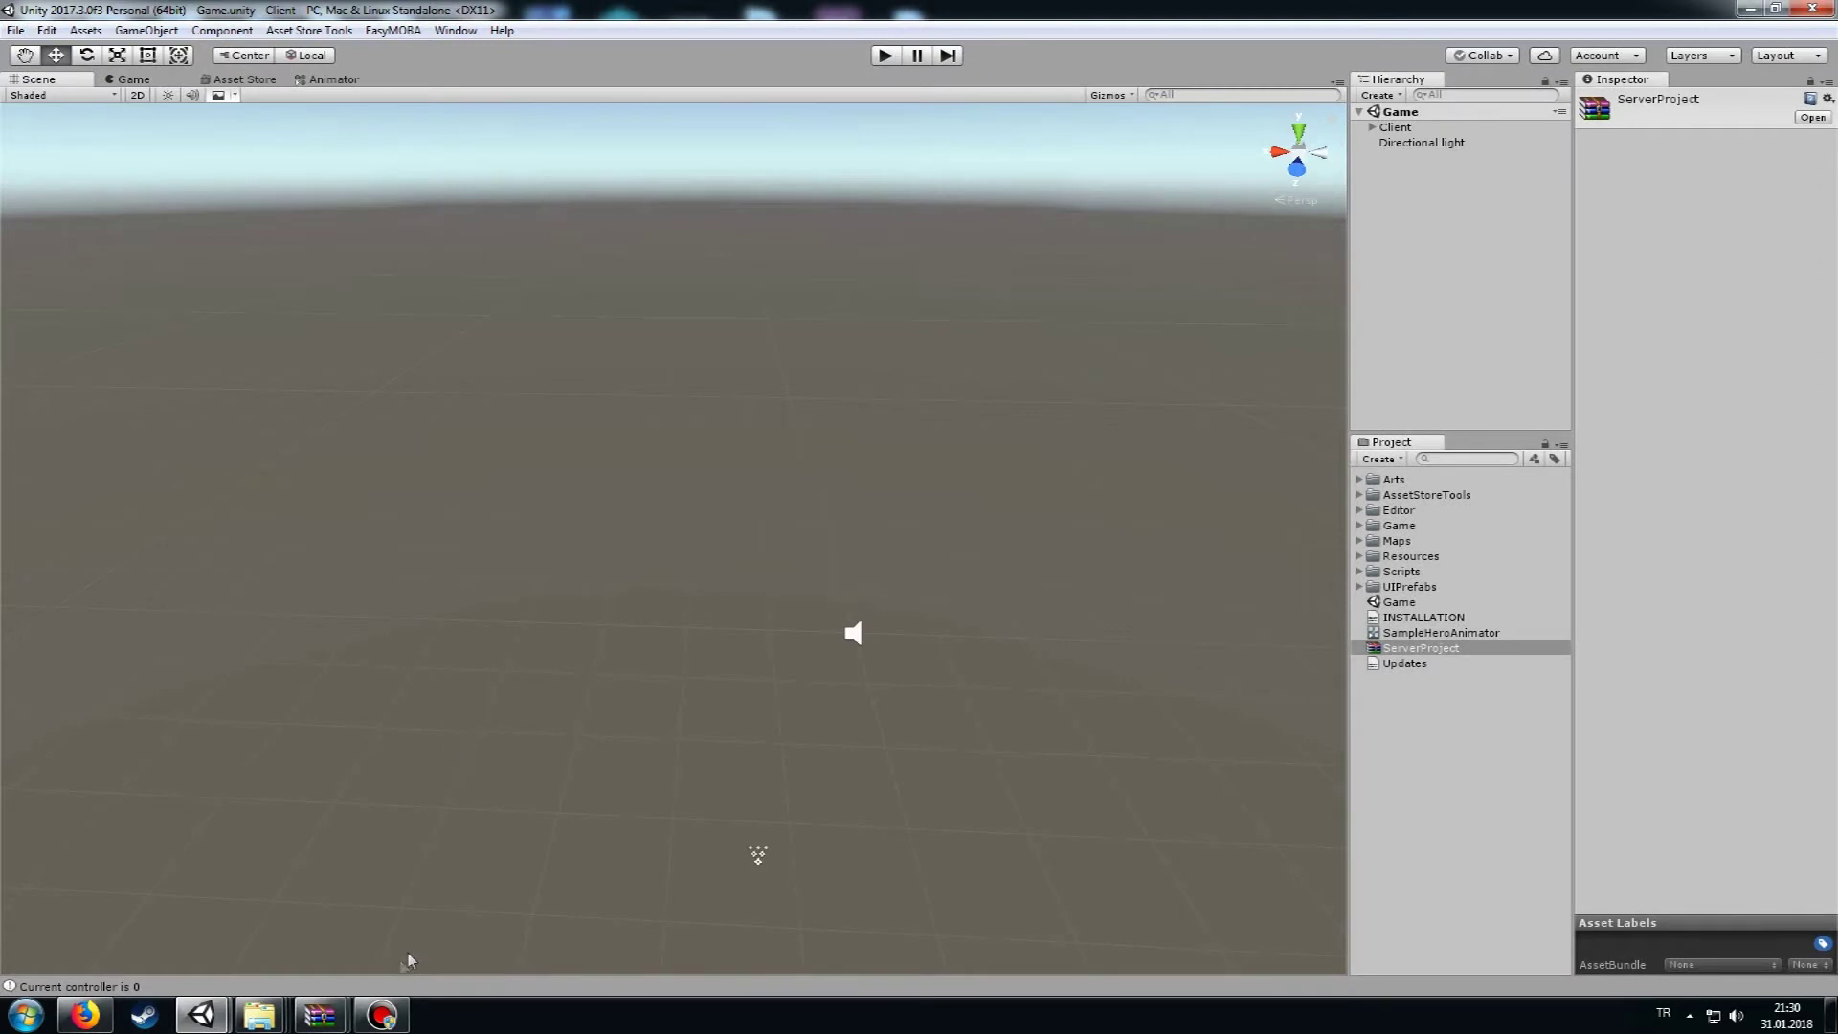
mouse_move(201, 1015)
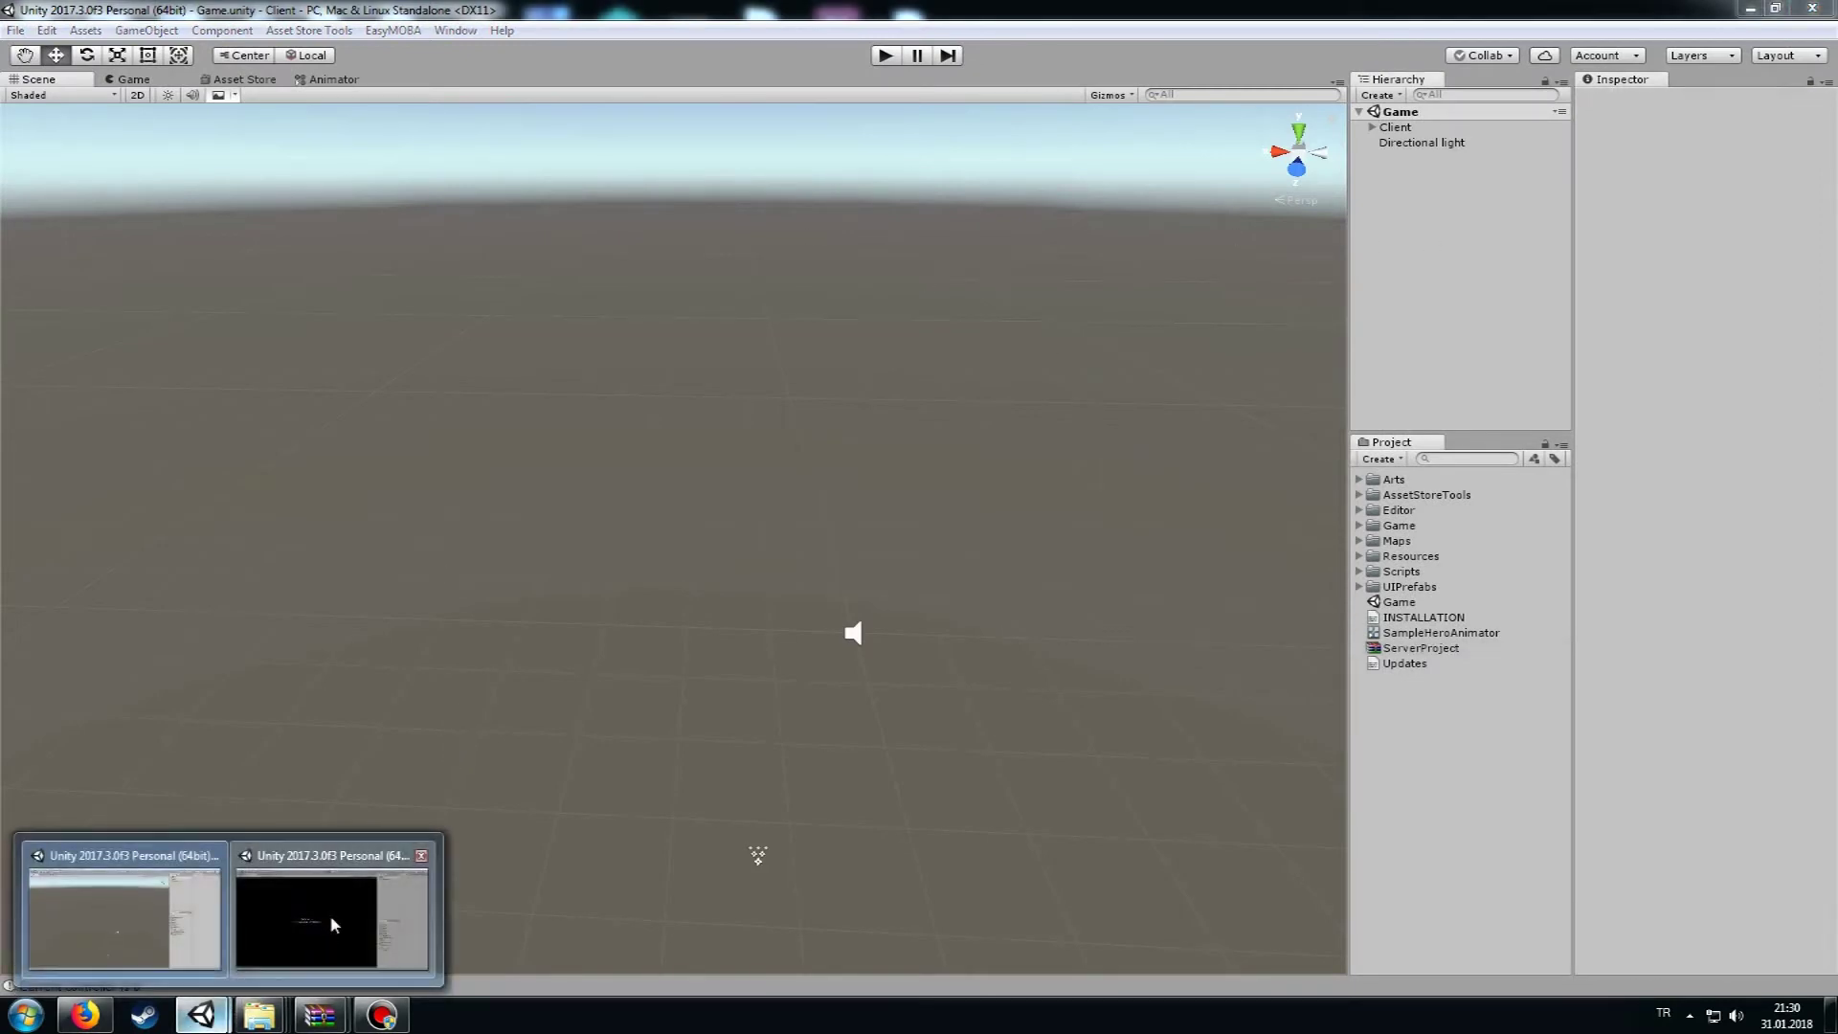
Stop the Server's play mode and set its standalone Target Platform to Windows, x86.
left_click(330, 919)
left_click(883, 57)
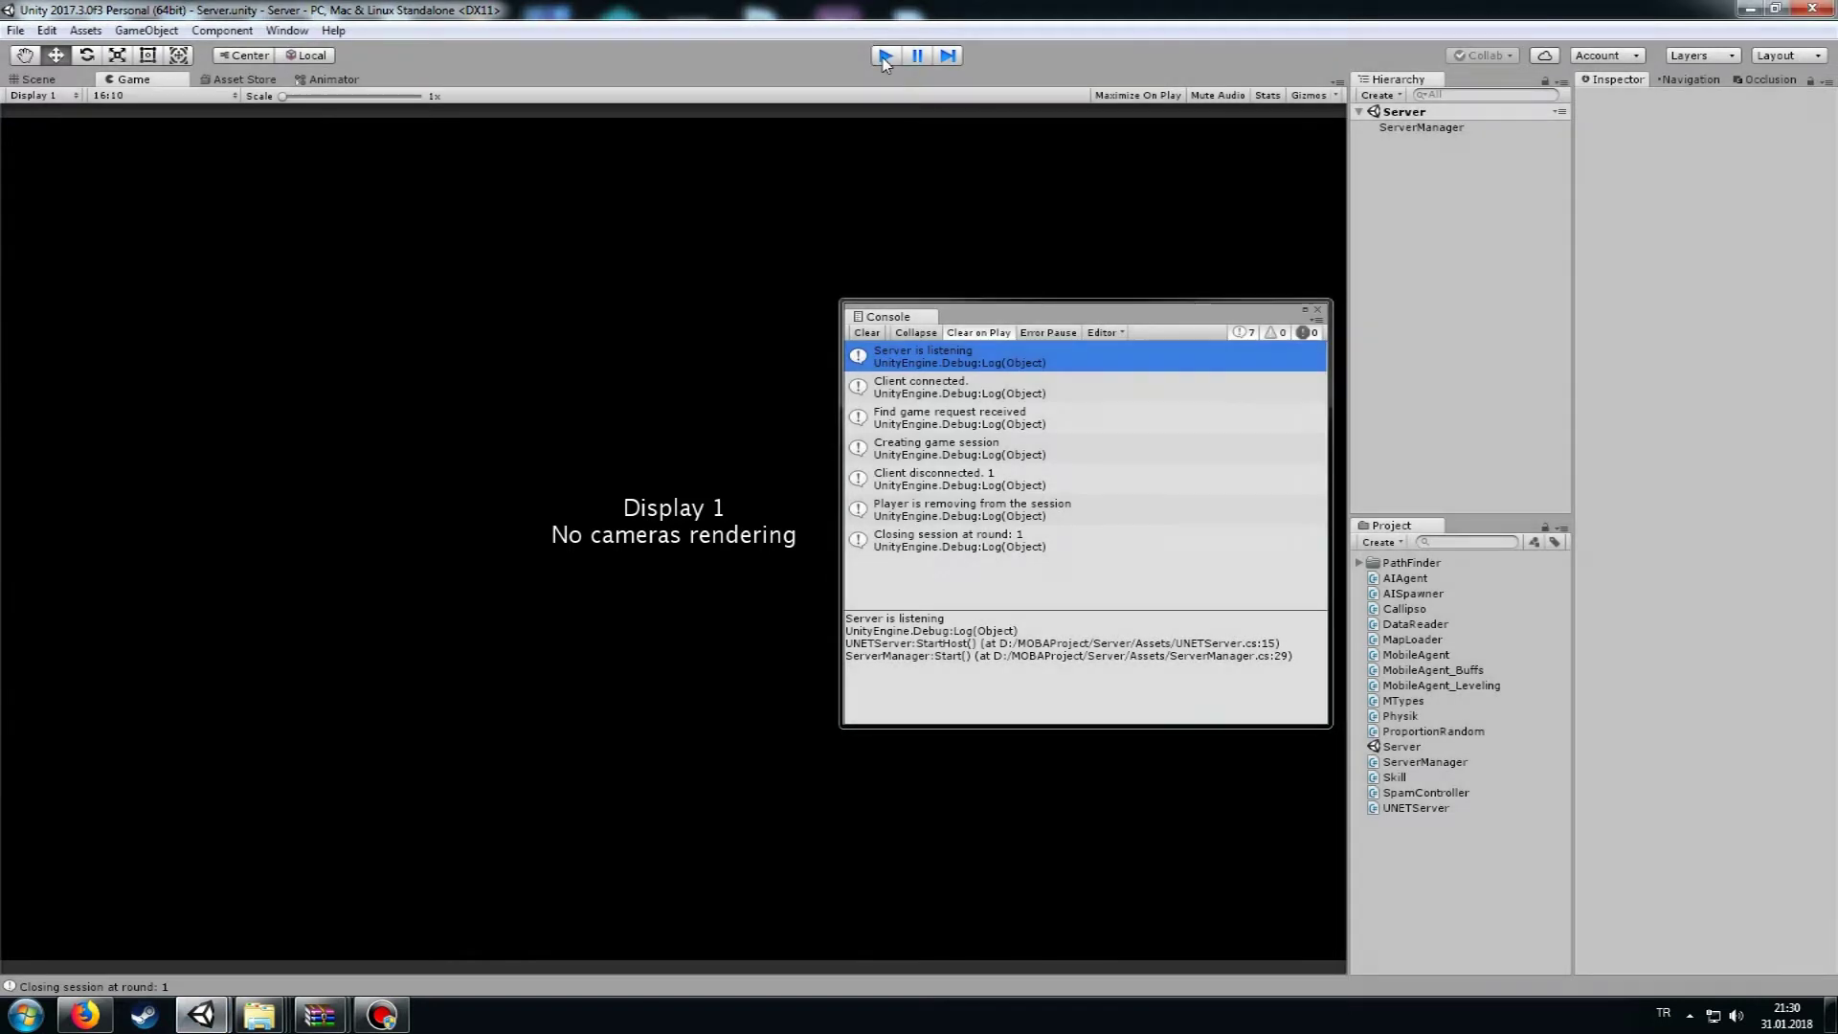
left_click(15, 30)
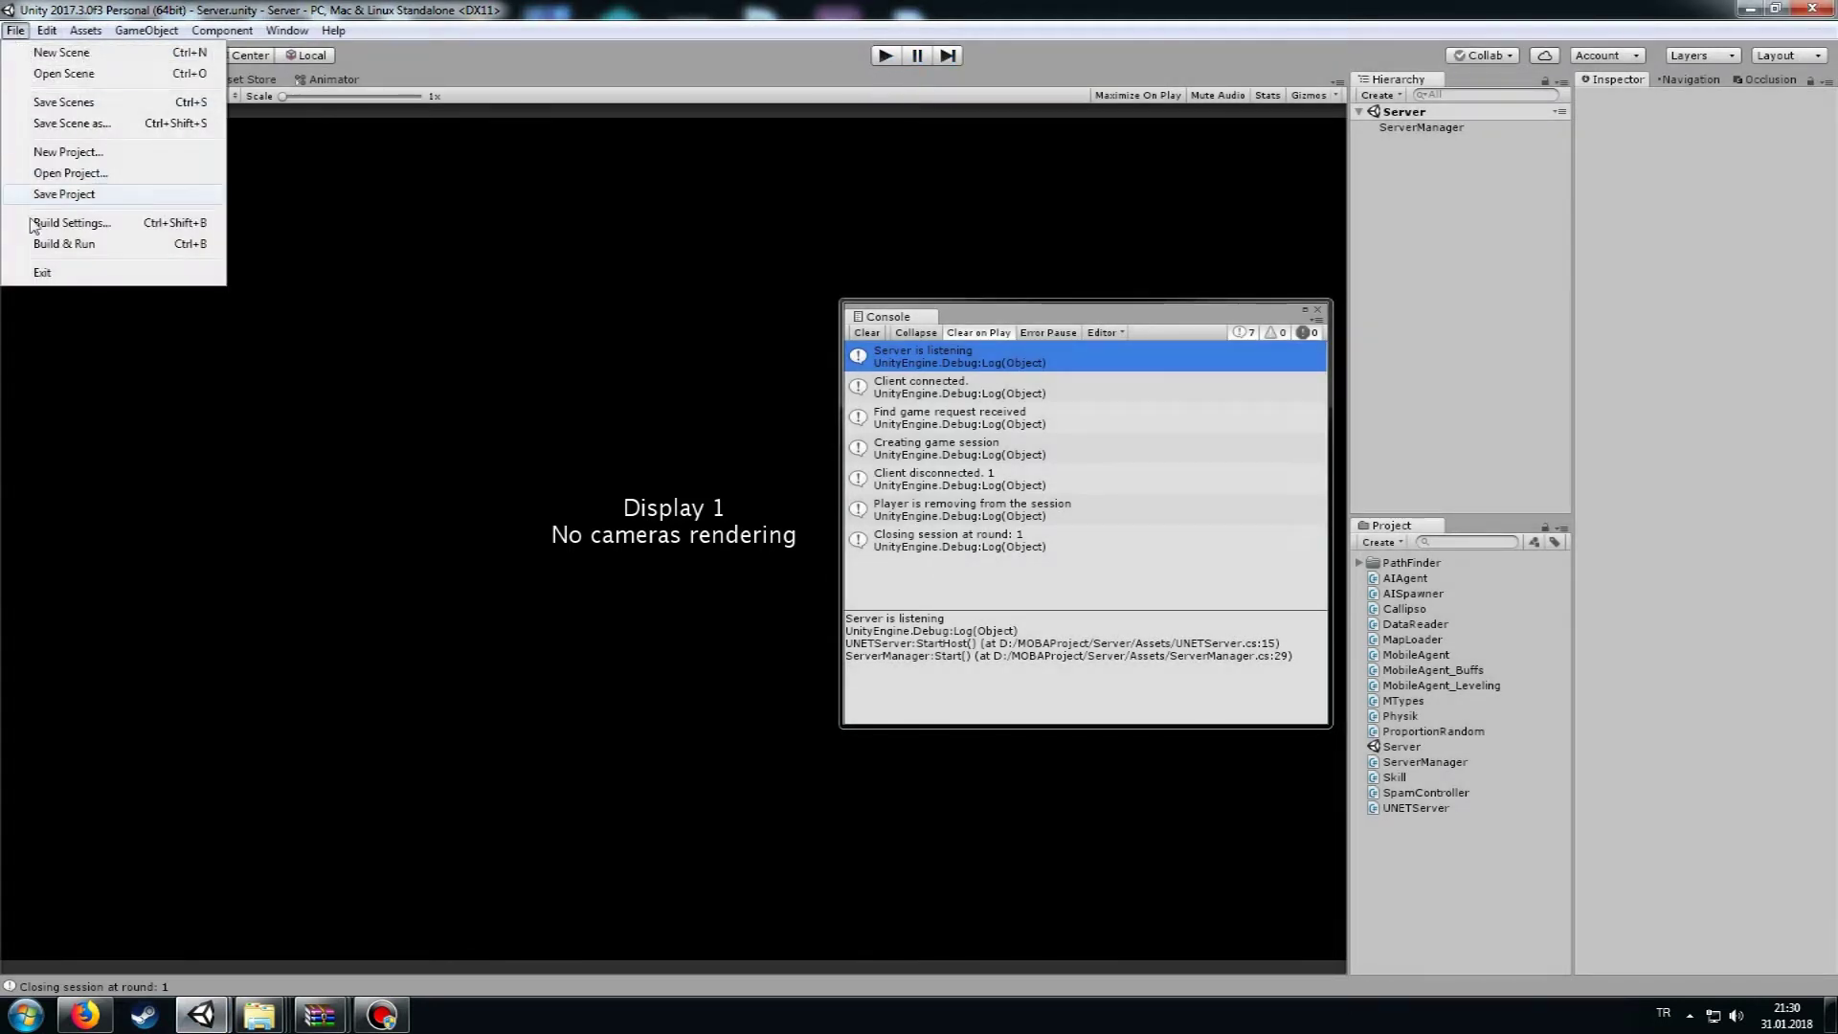
left_click(91, 216)
left_click(1003, 421)
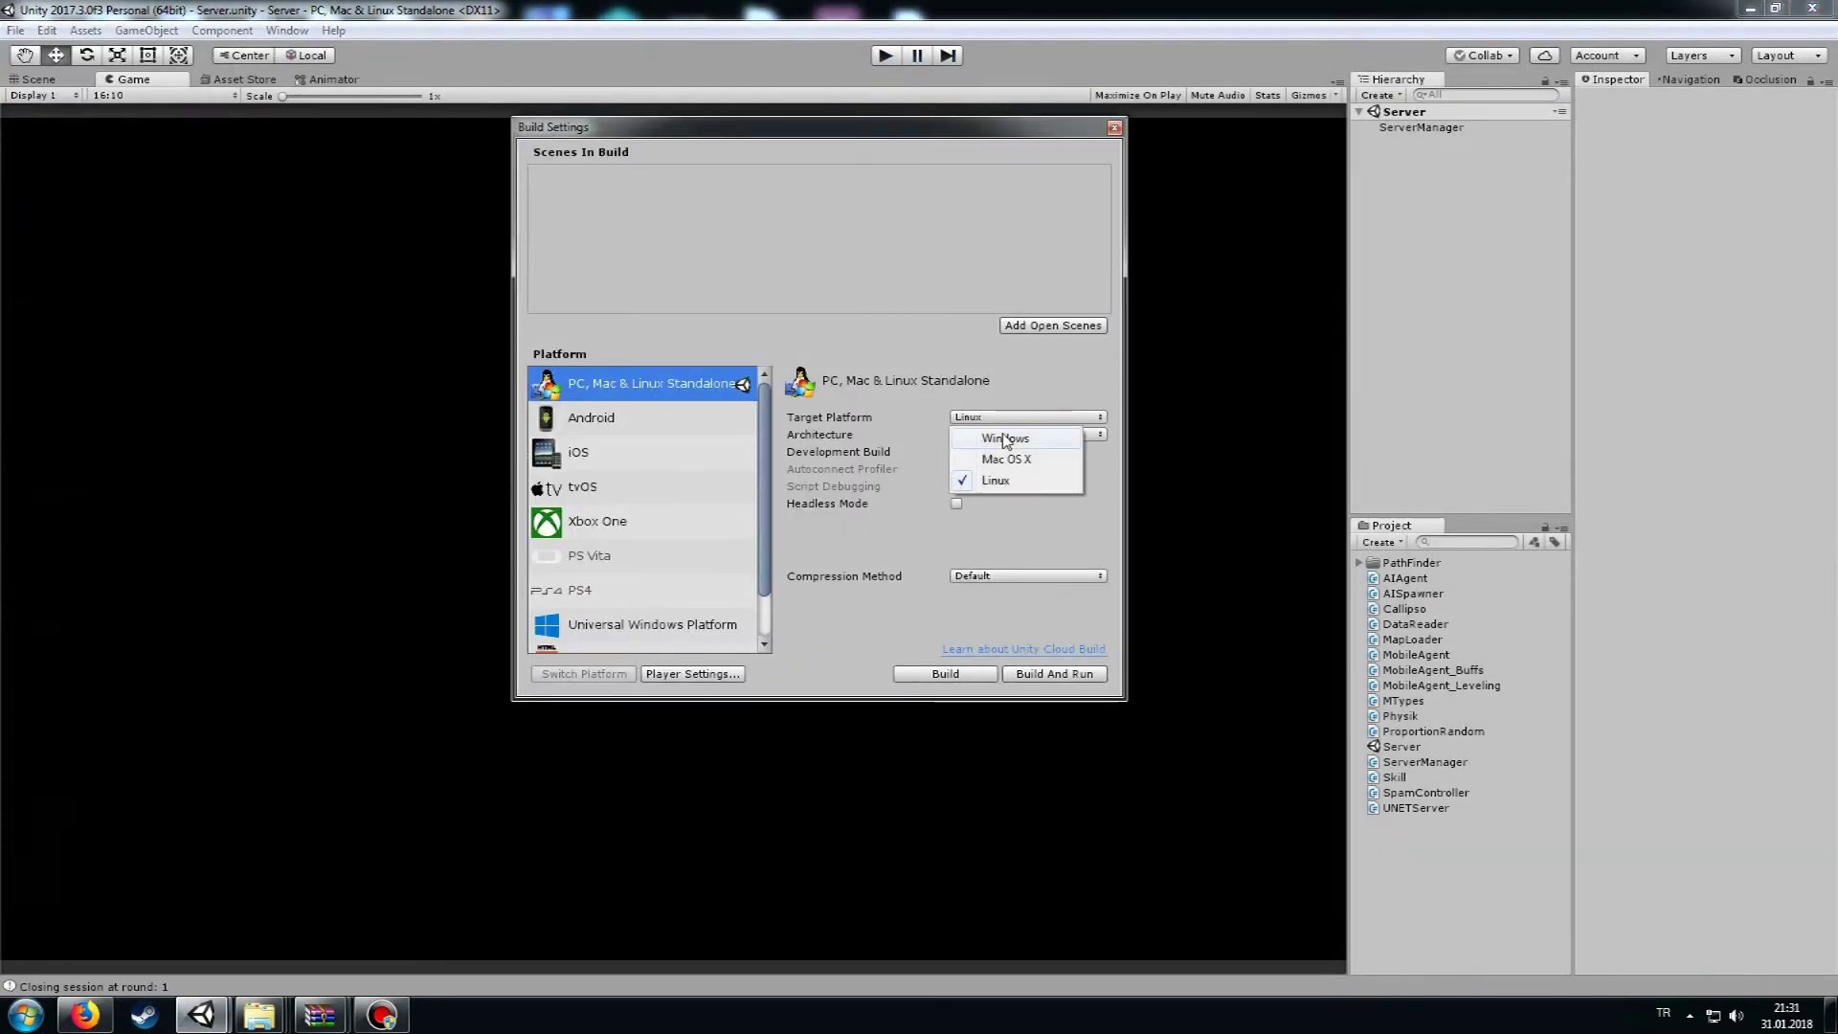
left_click(1005, 439)
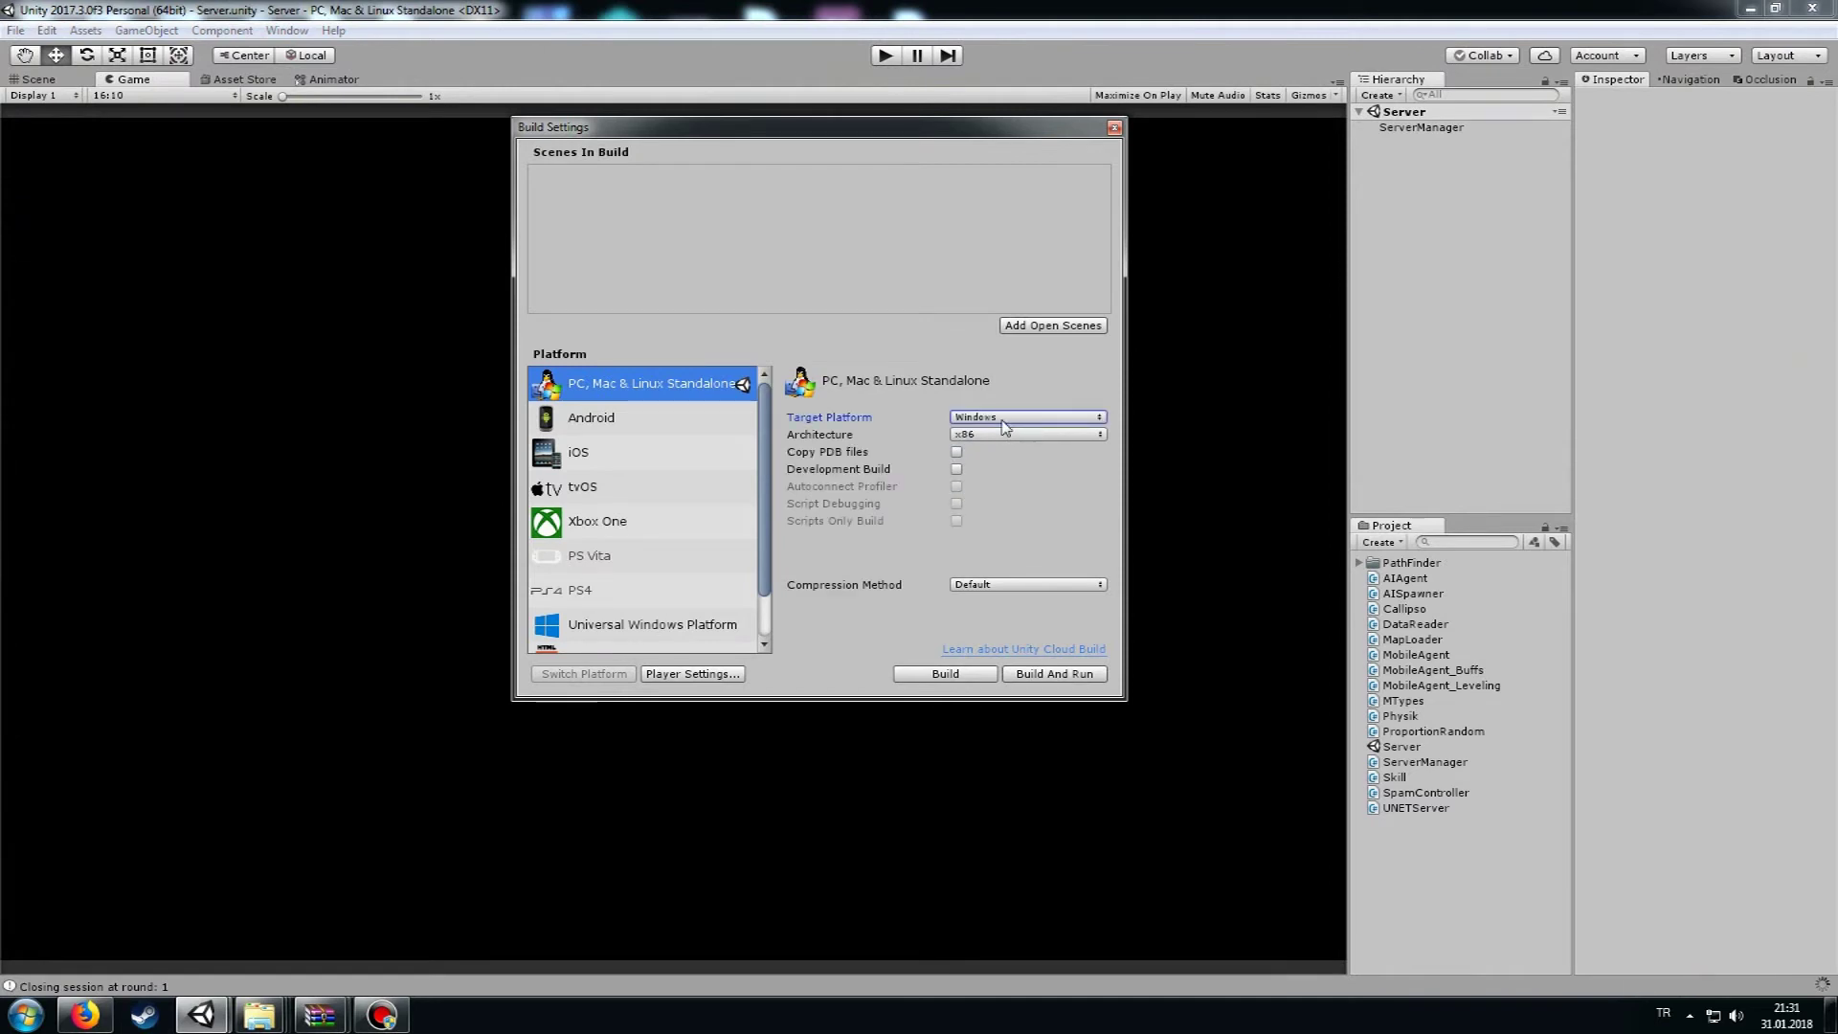
left_click(1005, 426)
left_click(1005, 439)
left_click(1005, 435)
Start the standalone server build and create a builds_em folder on drive C.
left_click(1000, 450)
left_click(945, 674)
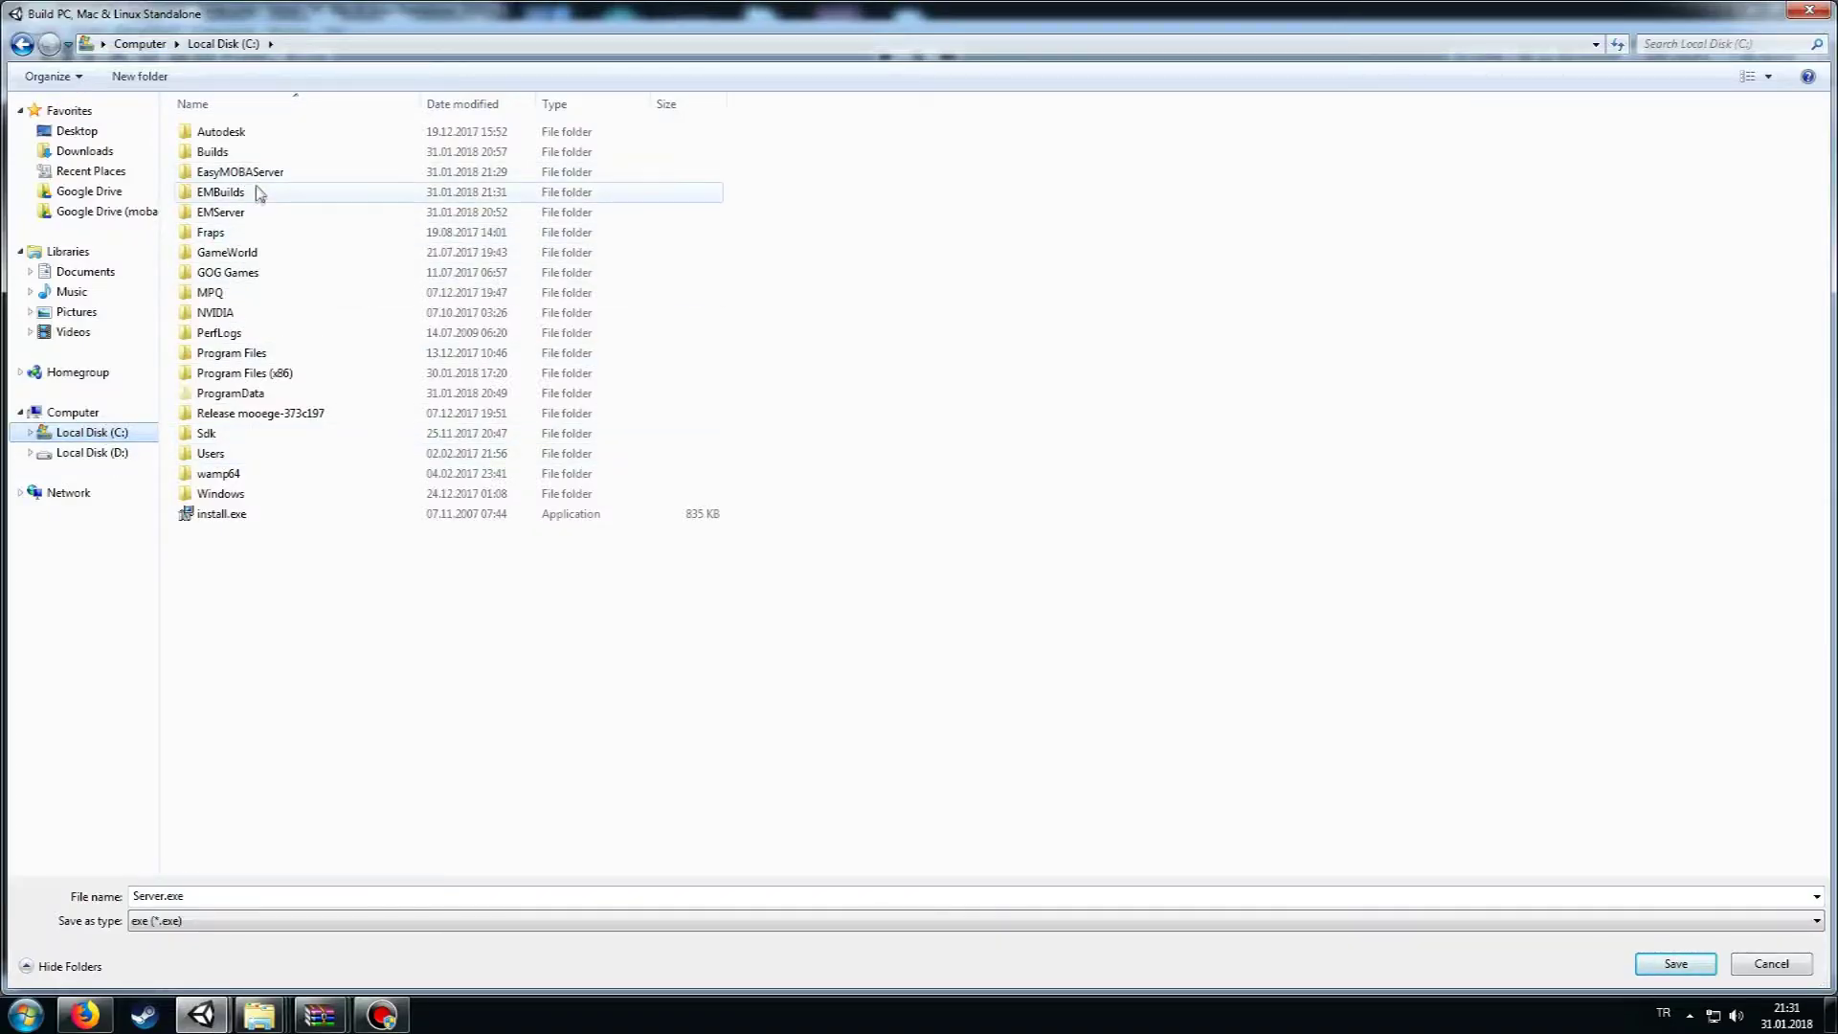
right_click(394, 710)
mouse_move(526, 935)
left_click(654, 938)
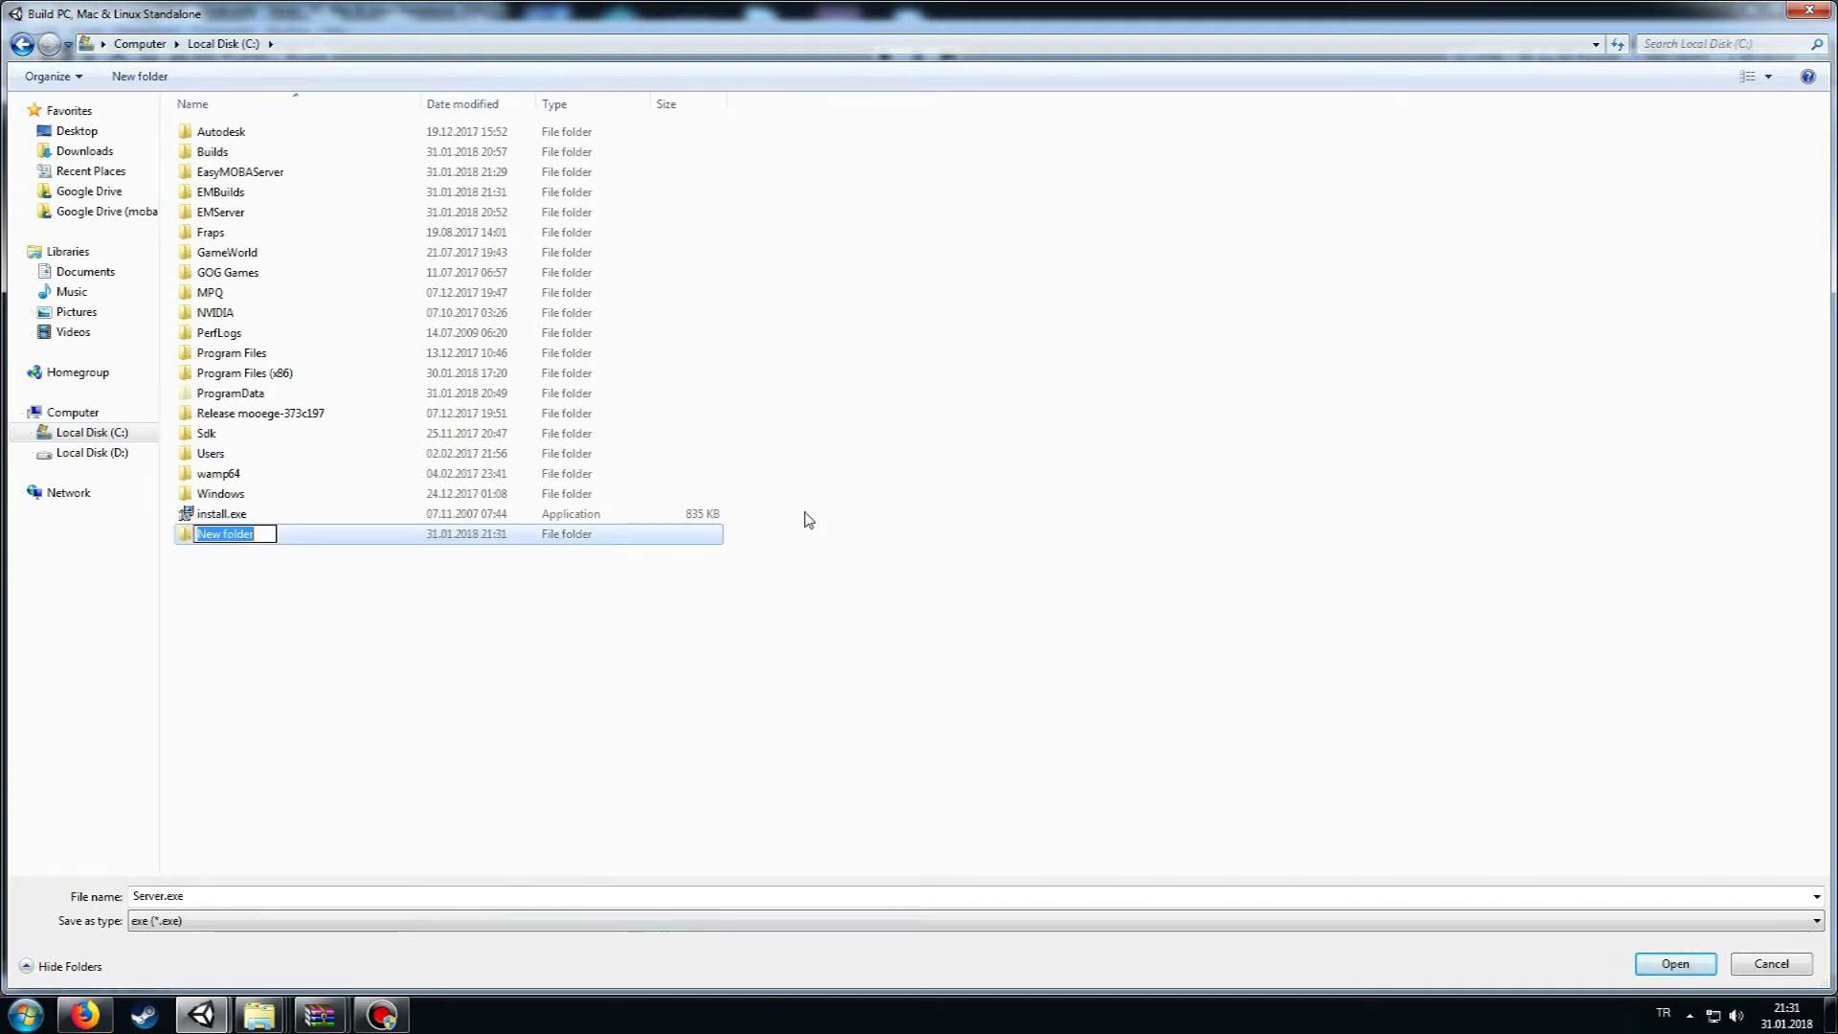
type("builds_")
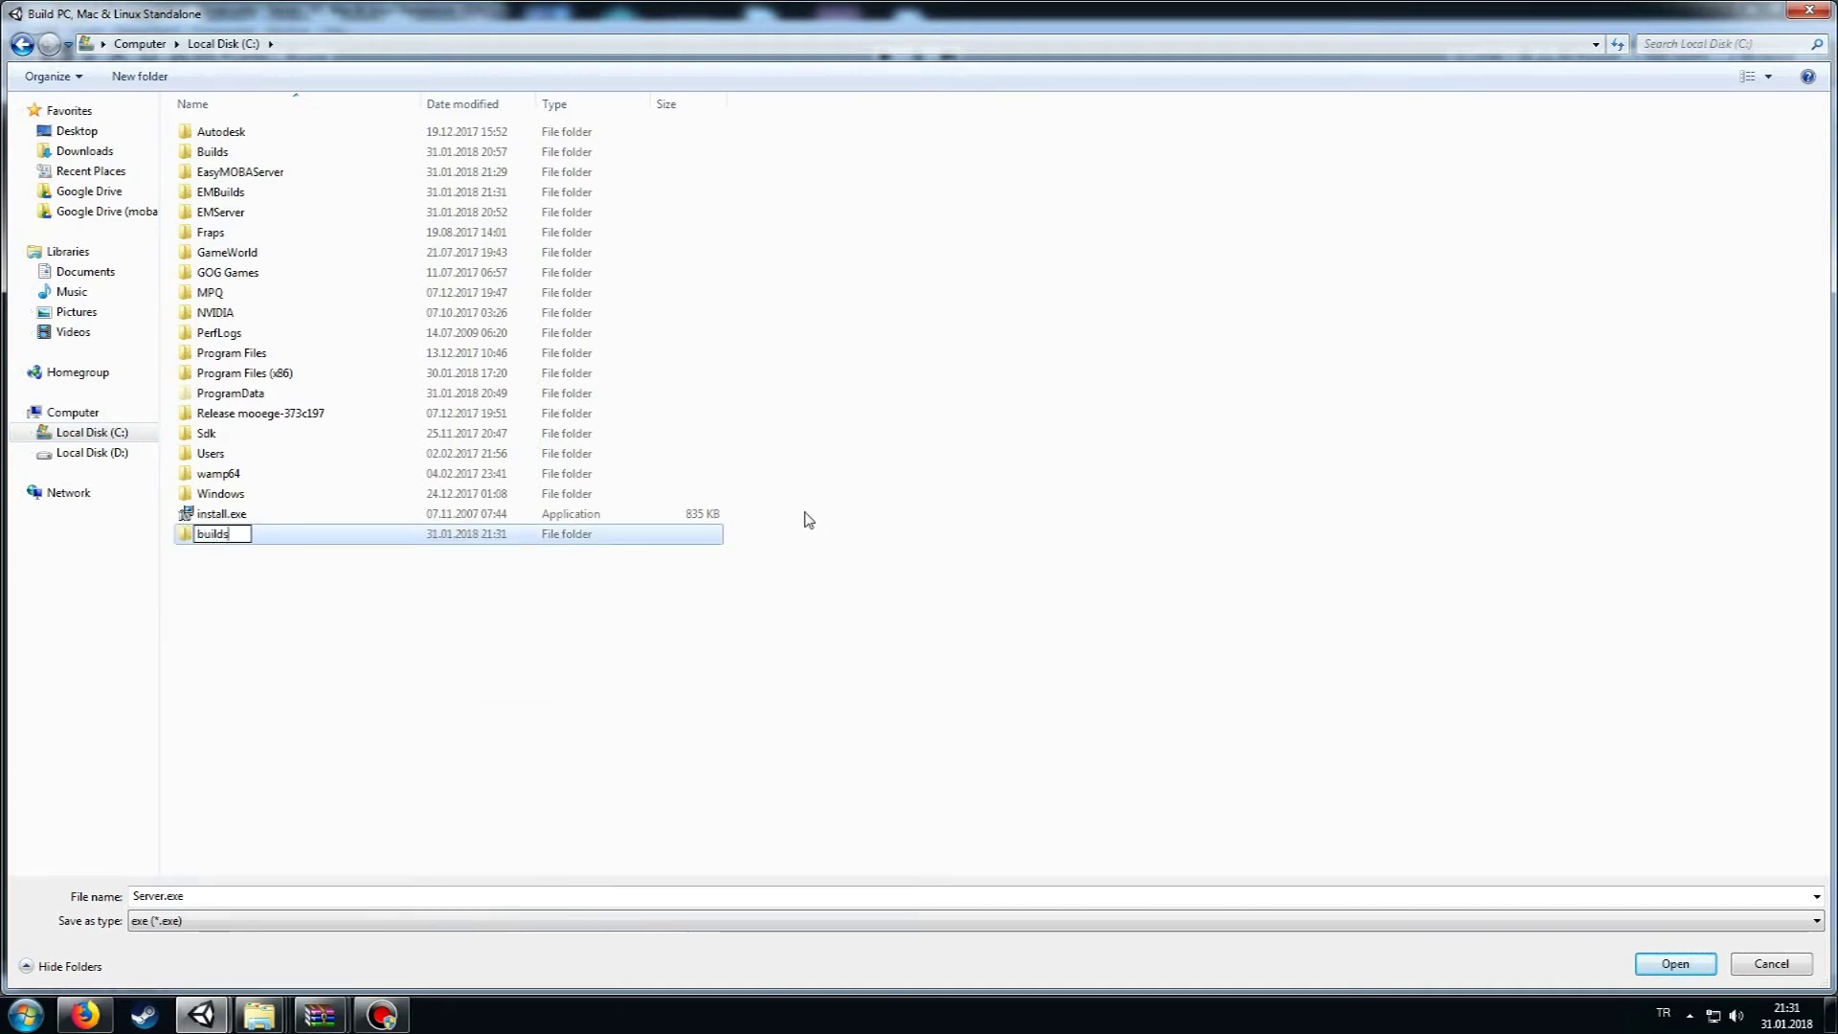
type("em")
key("Return")
key("Return")
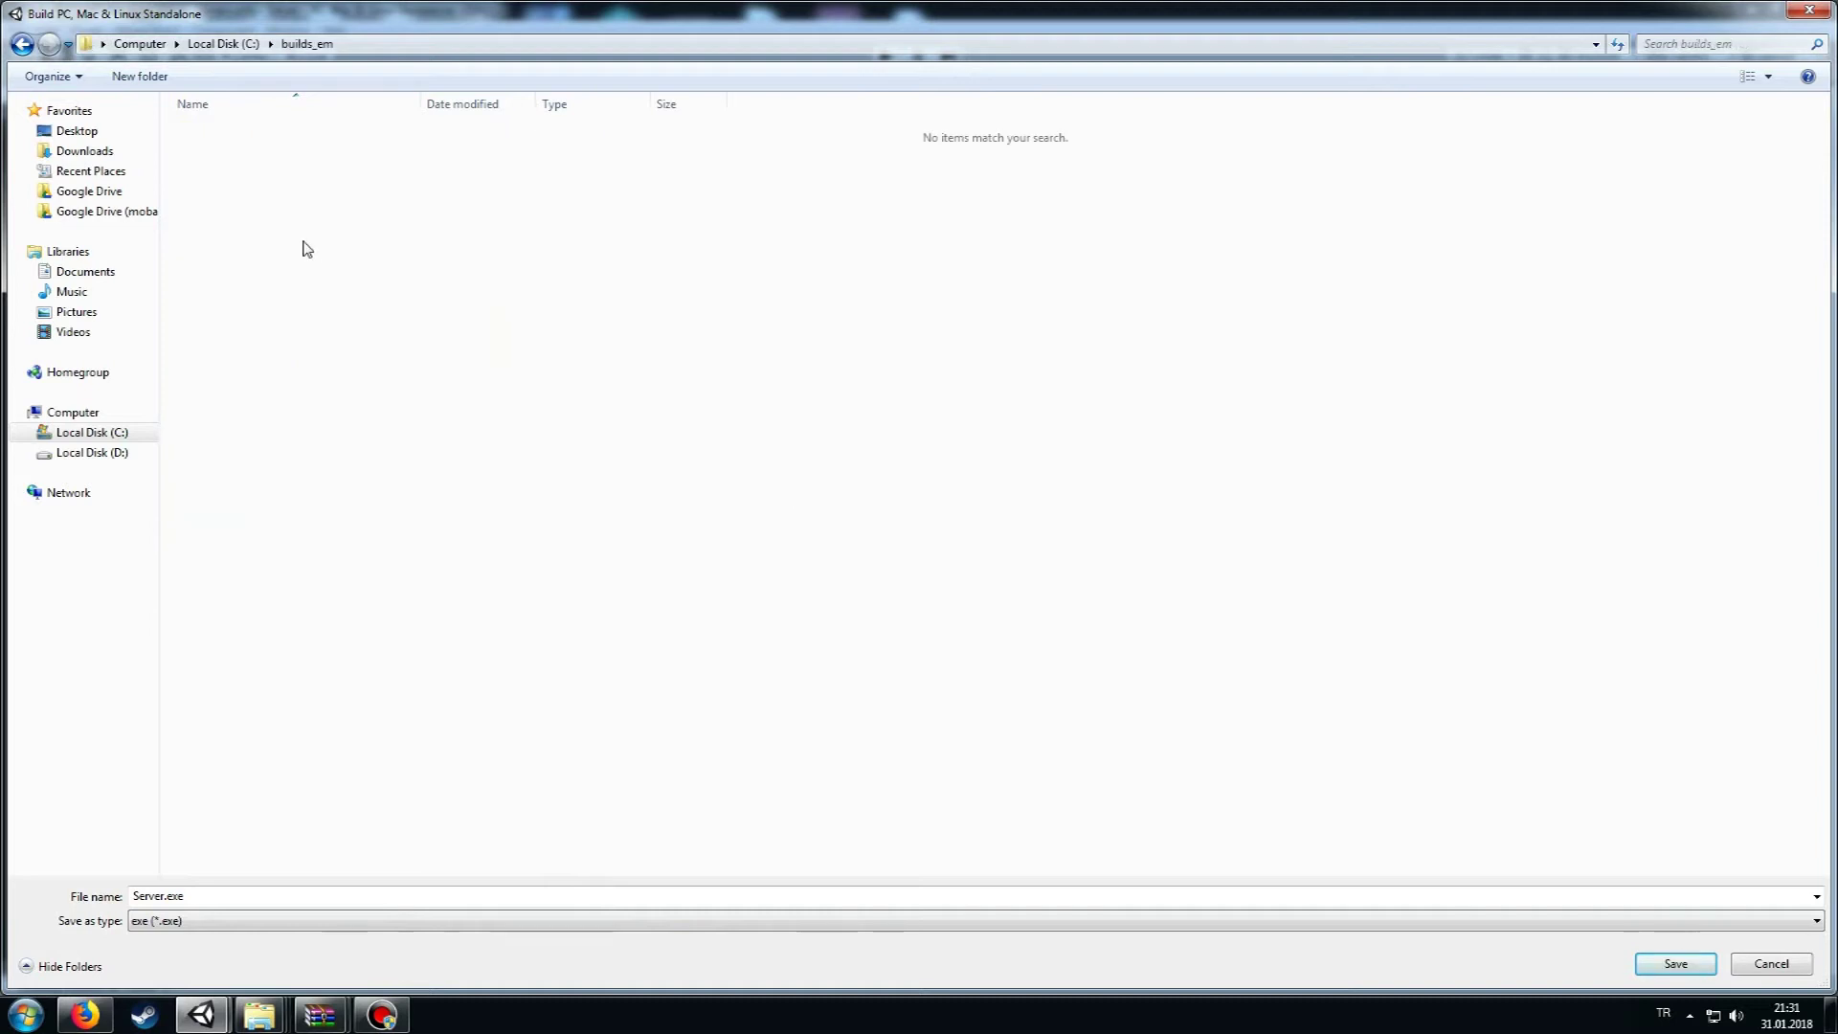
Create a server folder inside builds_em and save the build there as Server.exe.
right_click(306, 249)
mouse_move(427, 465)
left_click(567, 465)
type("server")
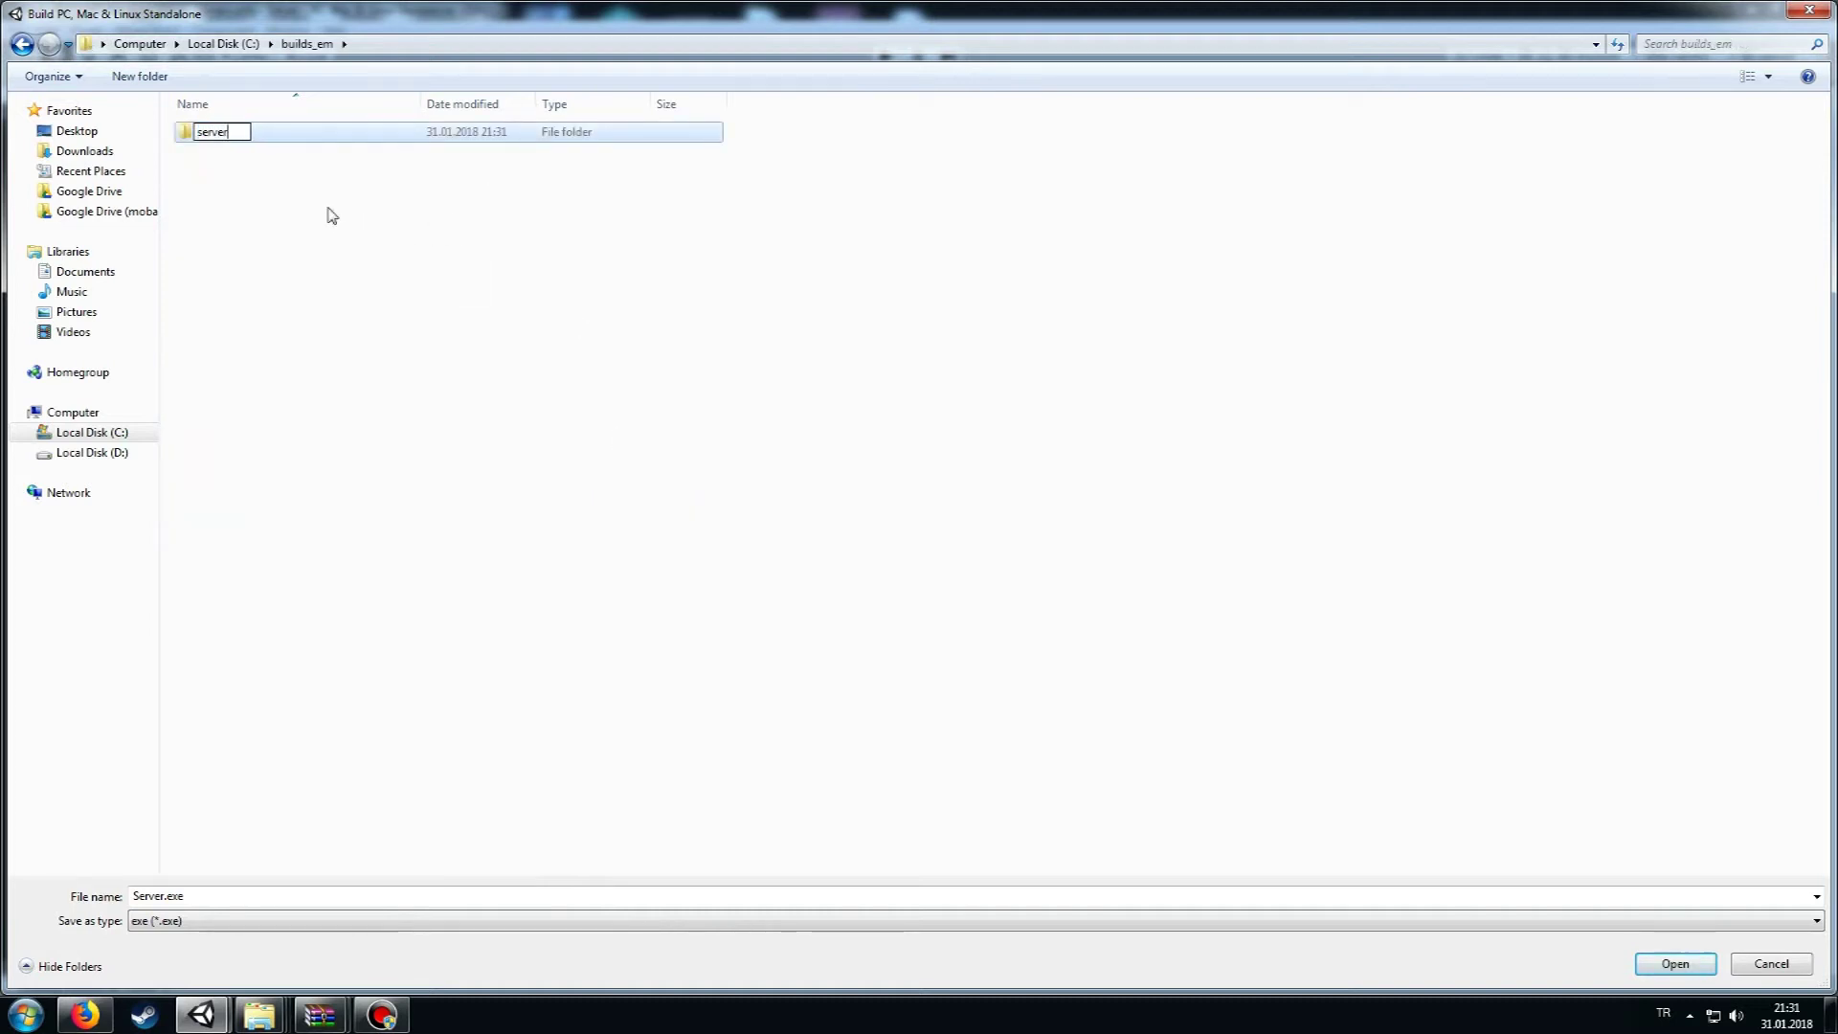
key("Return")
double_click(283, 133)
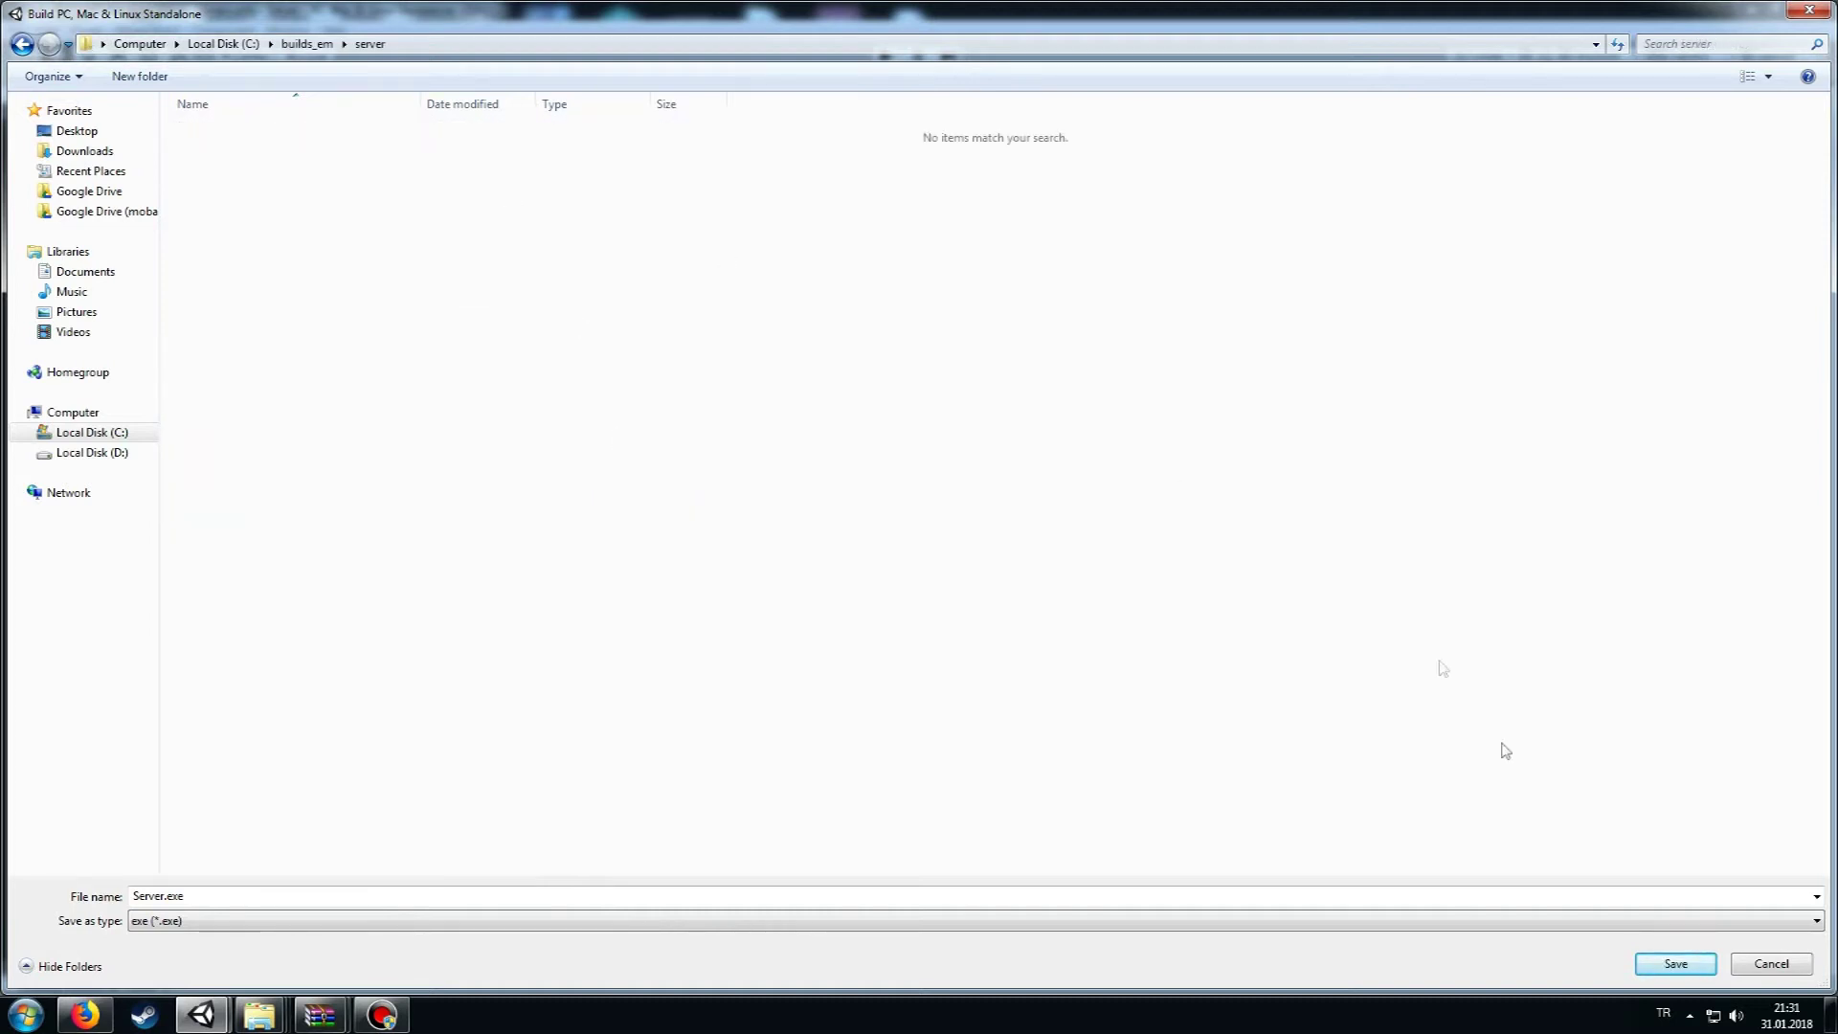
left_click(1677, 964)
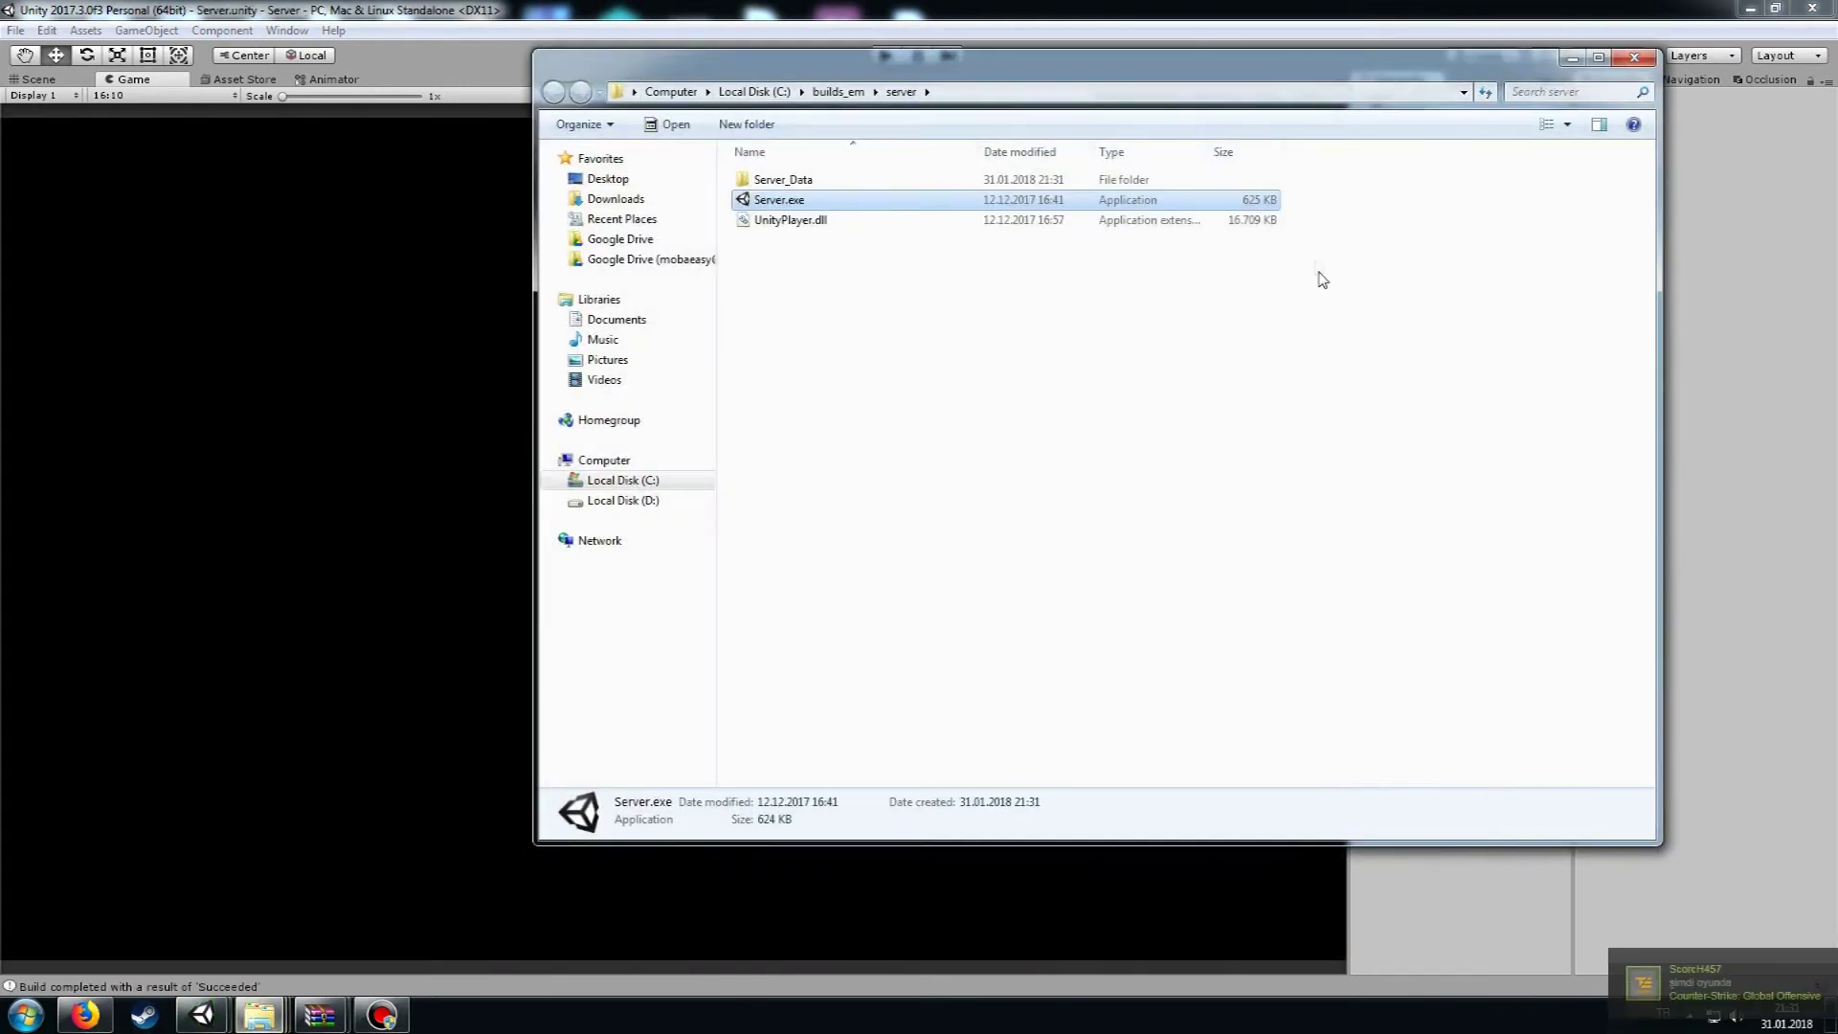
left_click(890, 392)
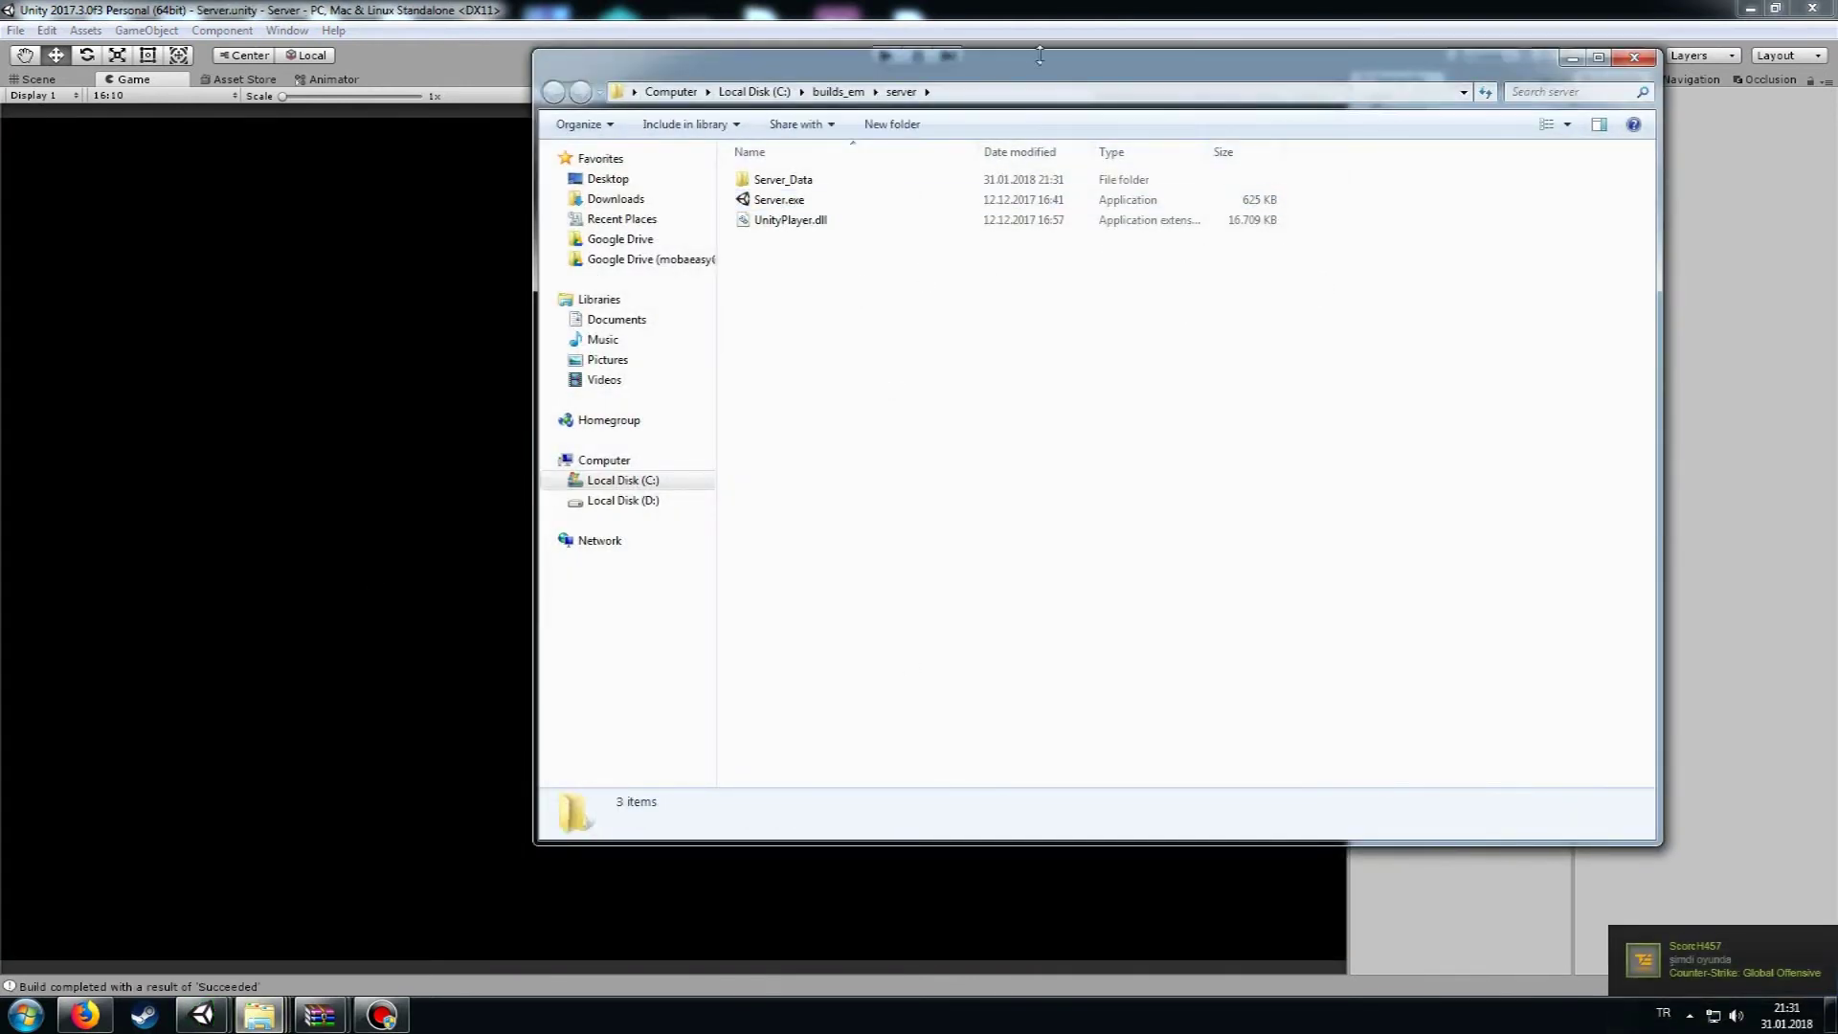
Reveal the Server project's Callipso script on disk in Explorer.
left_click_drag(1039, 55, 694, 118)
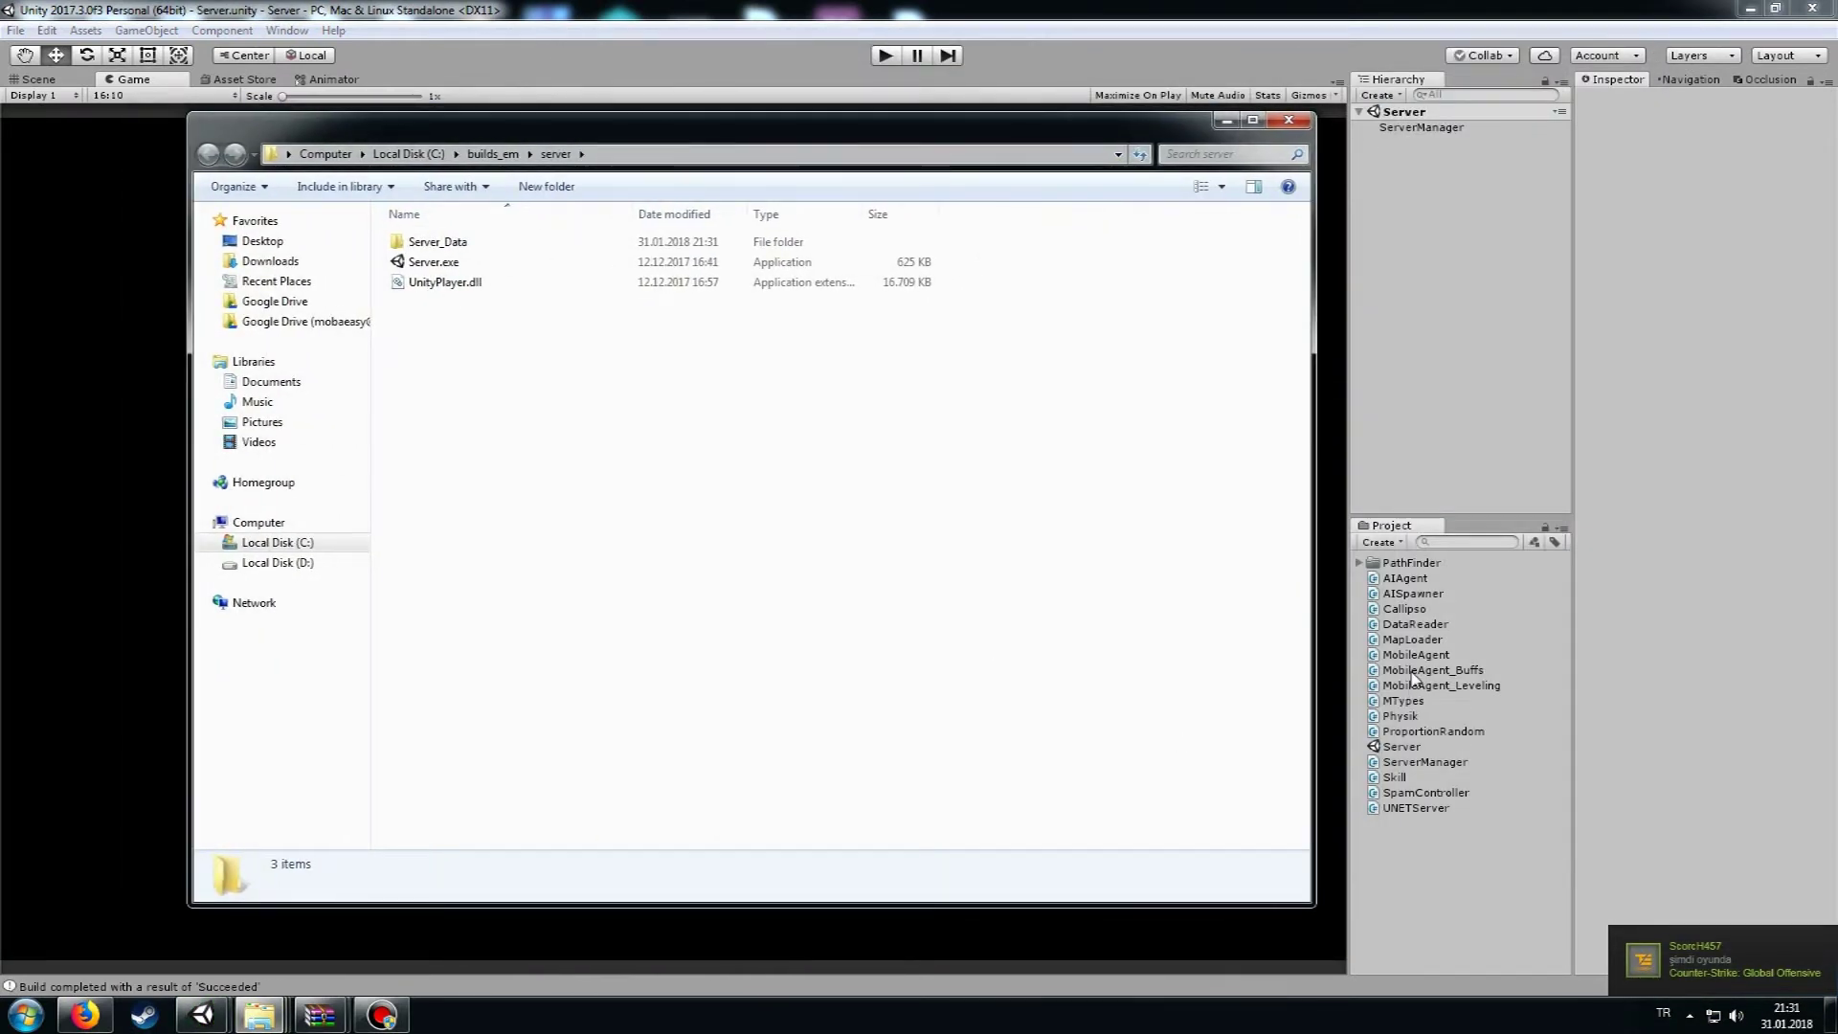
left_click(1404, 608)
right_click(1404, 608)
left_click(1522, 256)
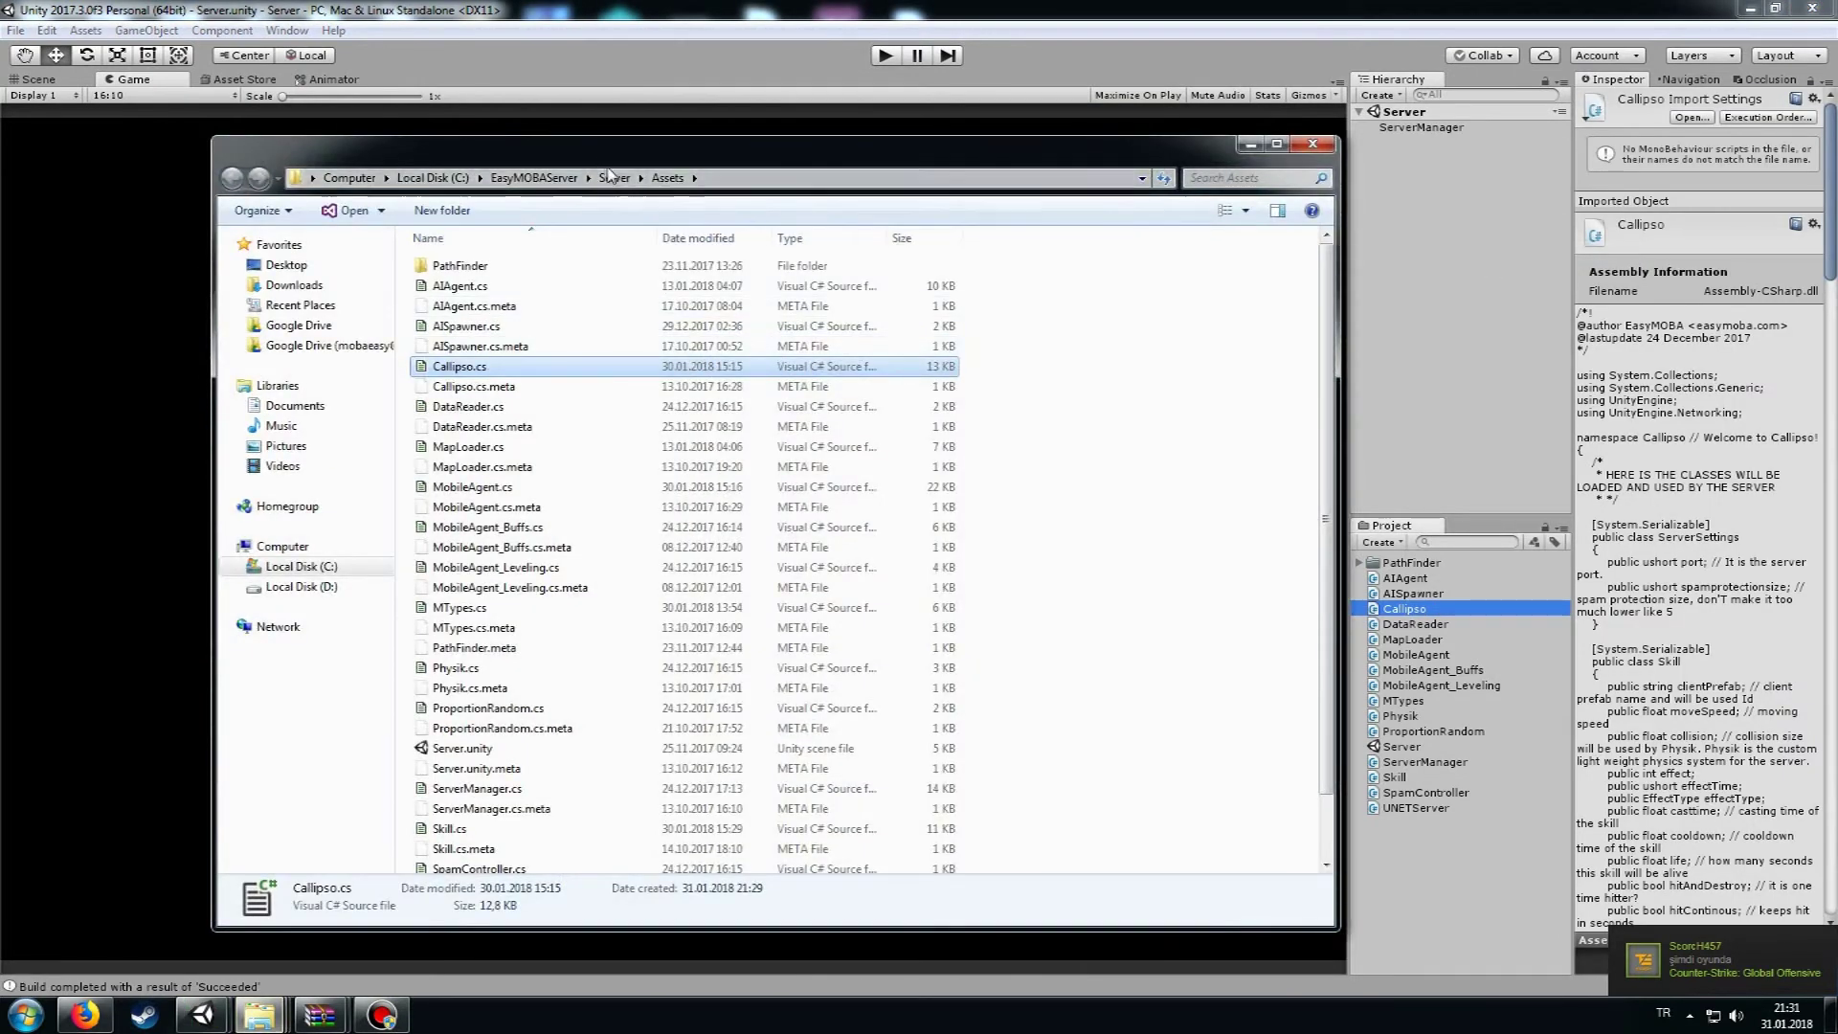
Copy the ServerData folder into C:\builds_em\server beside Server.exe.
left_click(596, 179)
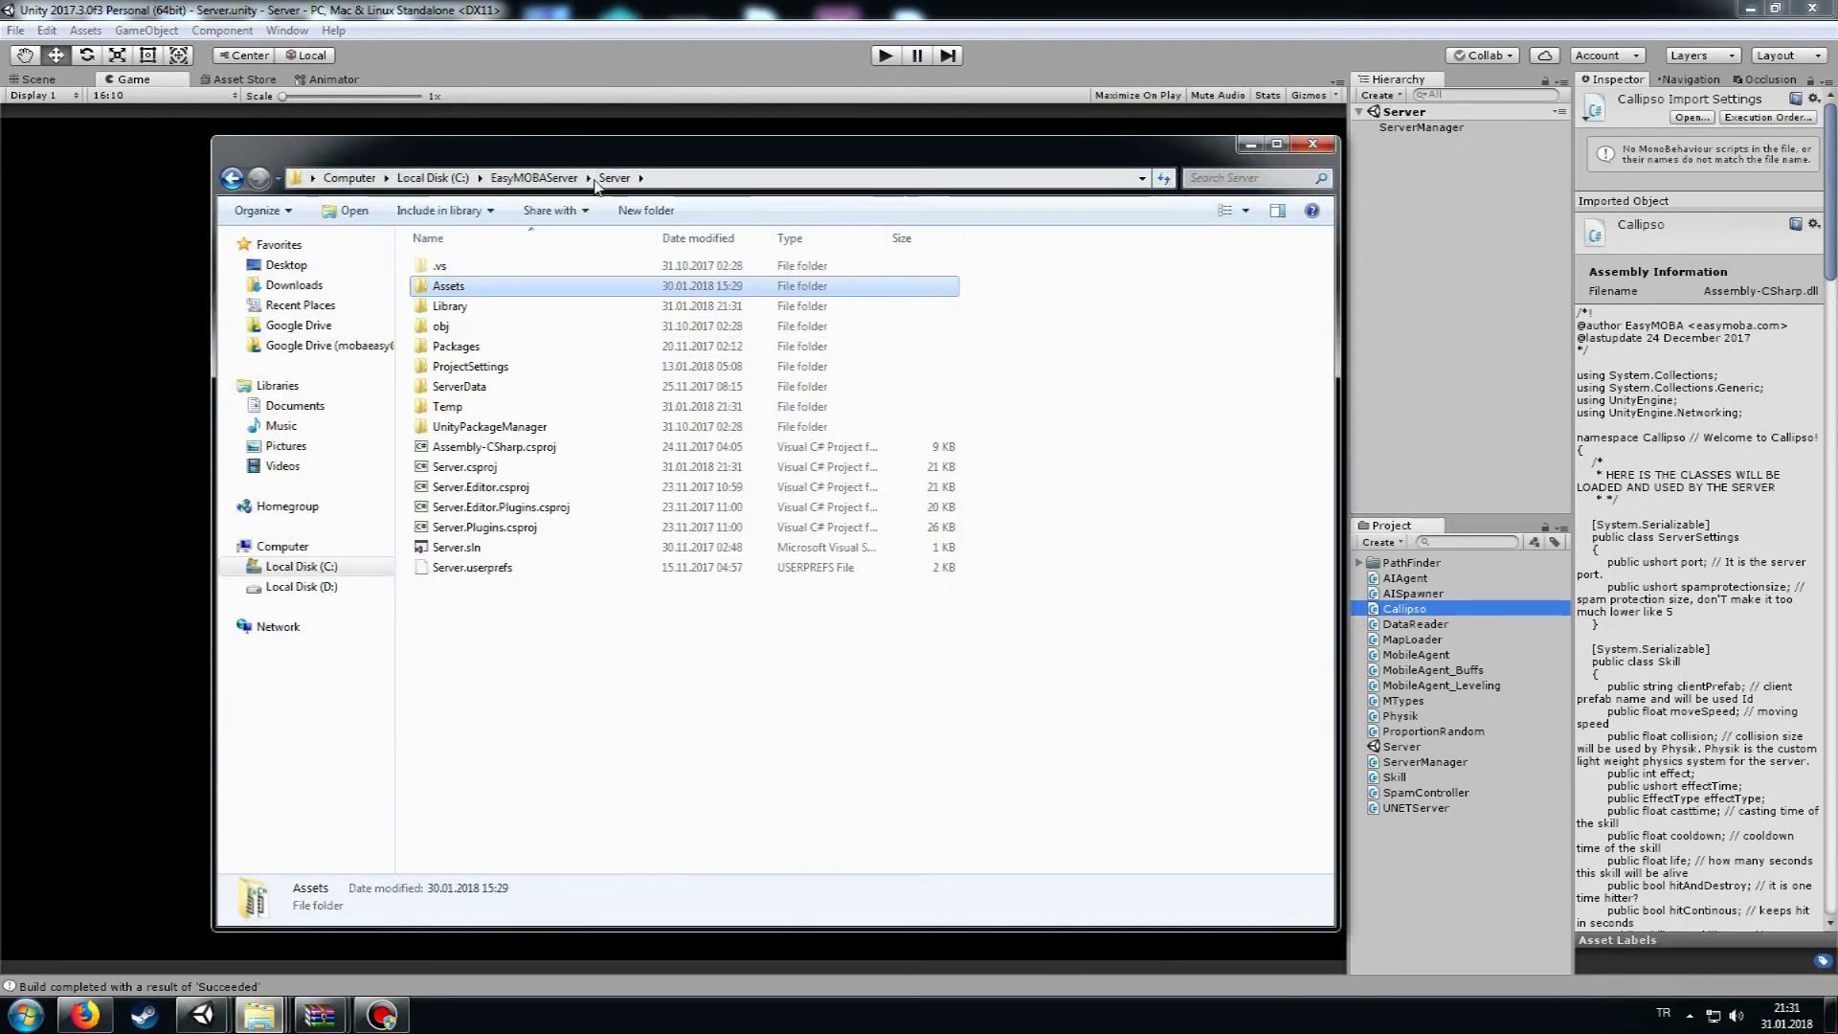
left_click(484, 387)
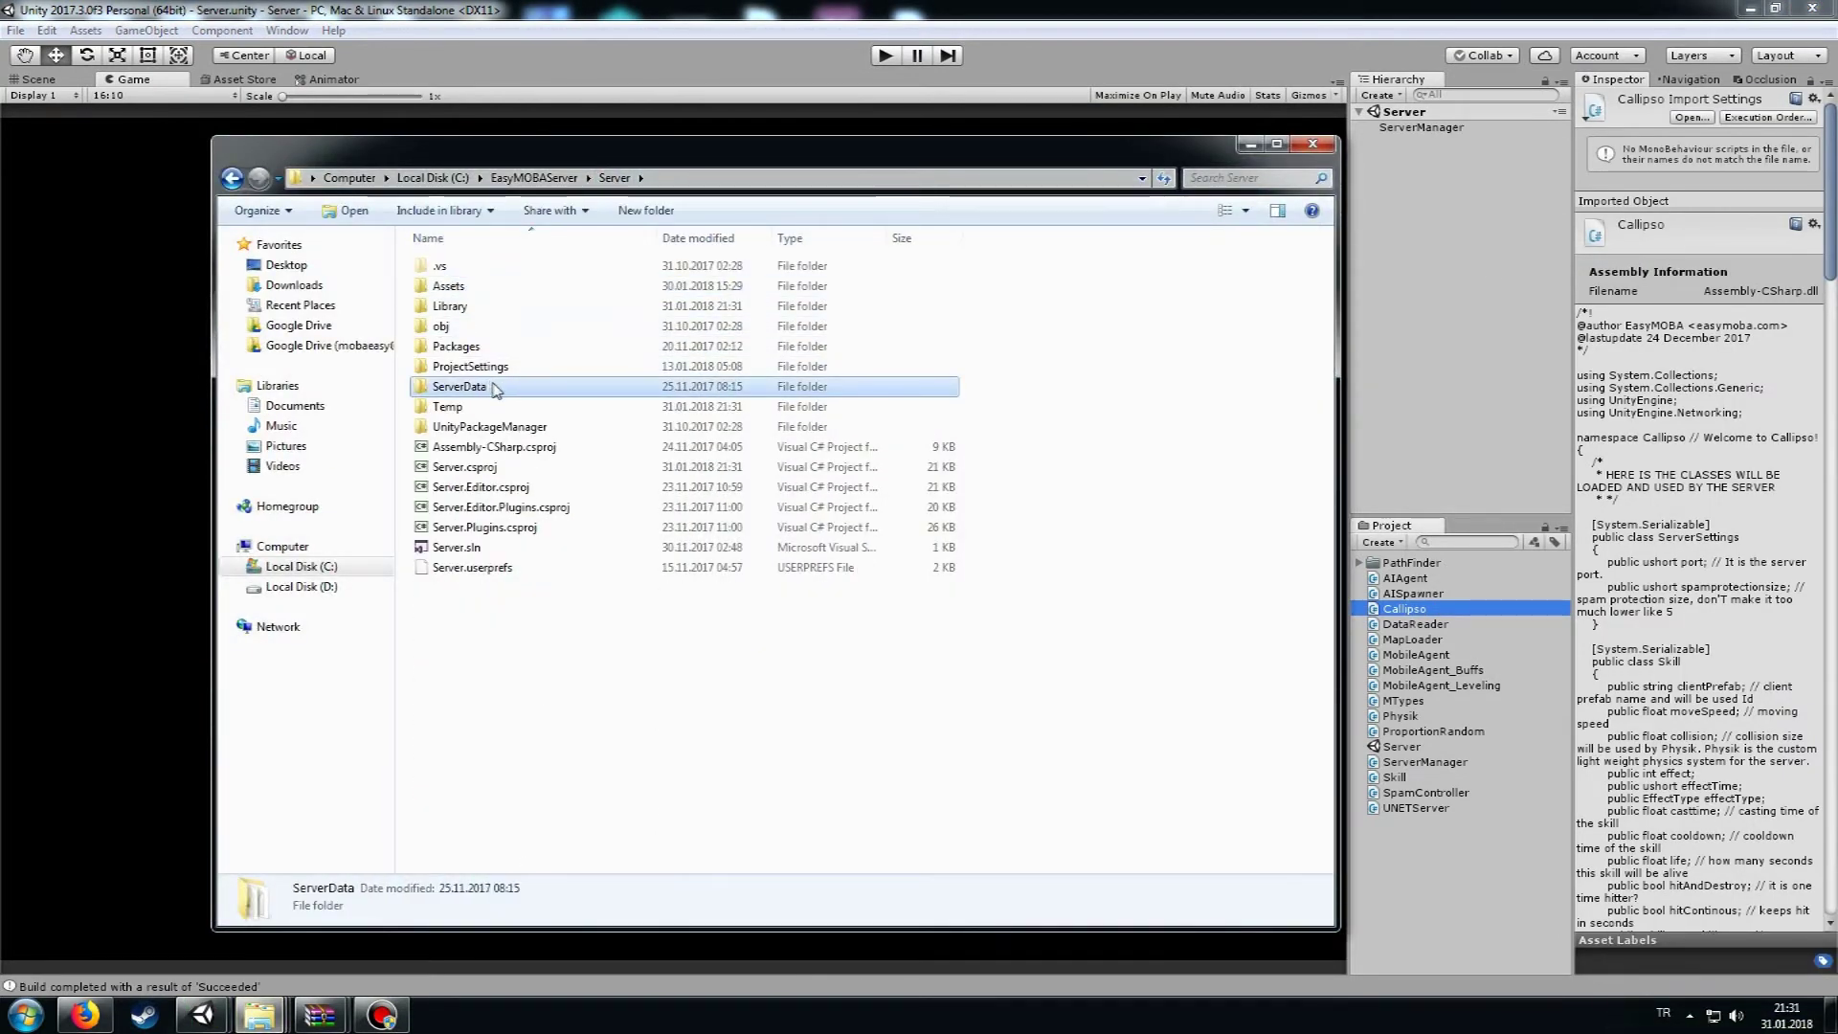
right_click(504, 391)
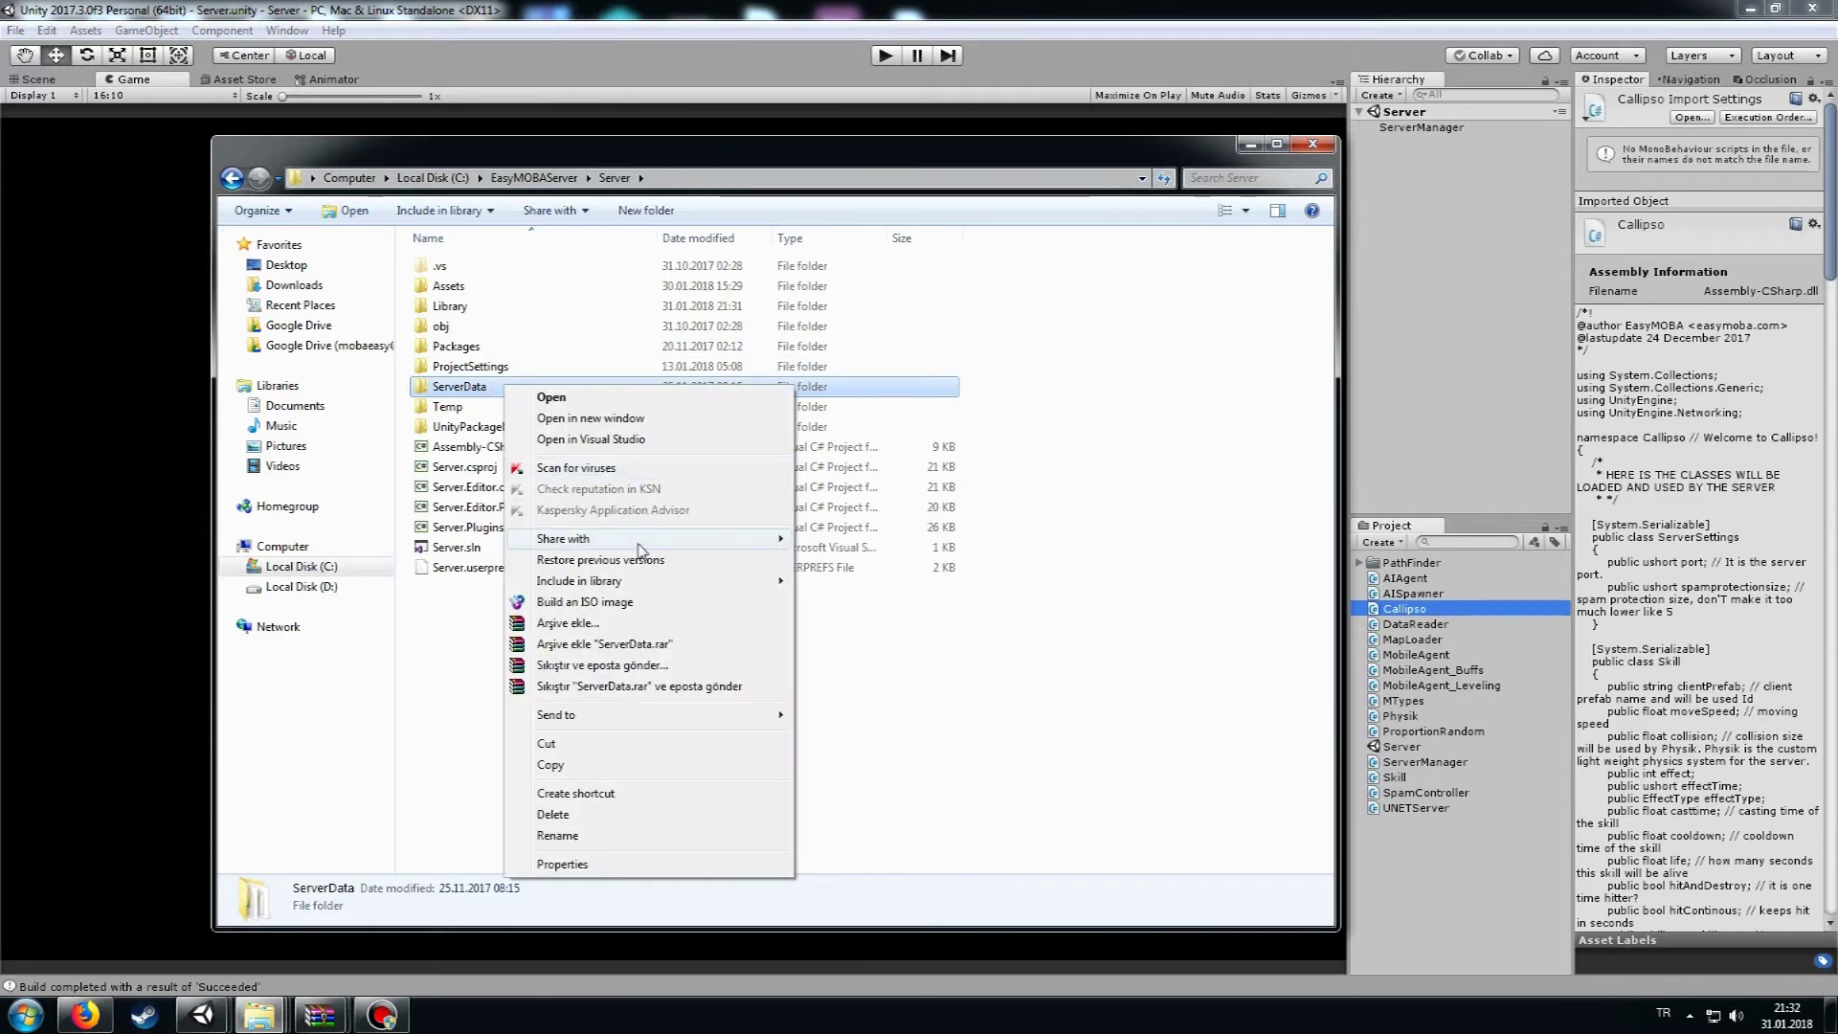
left_click(651, 771)
mouse_move(253, 1022)
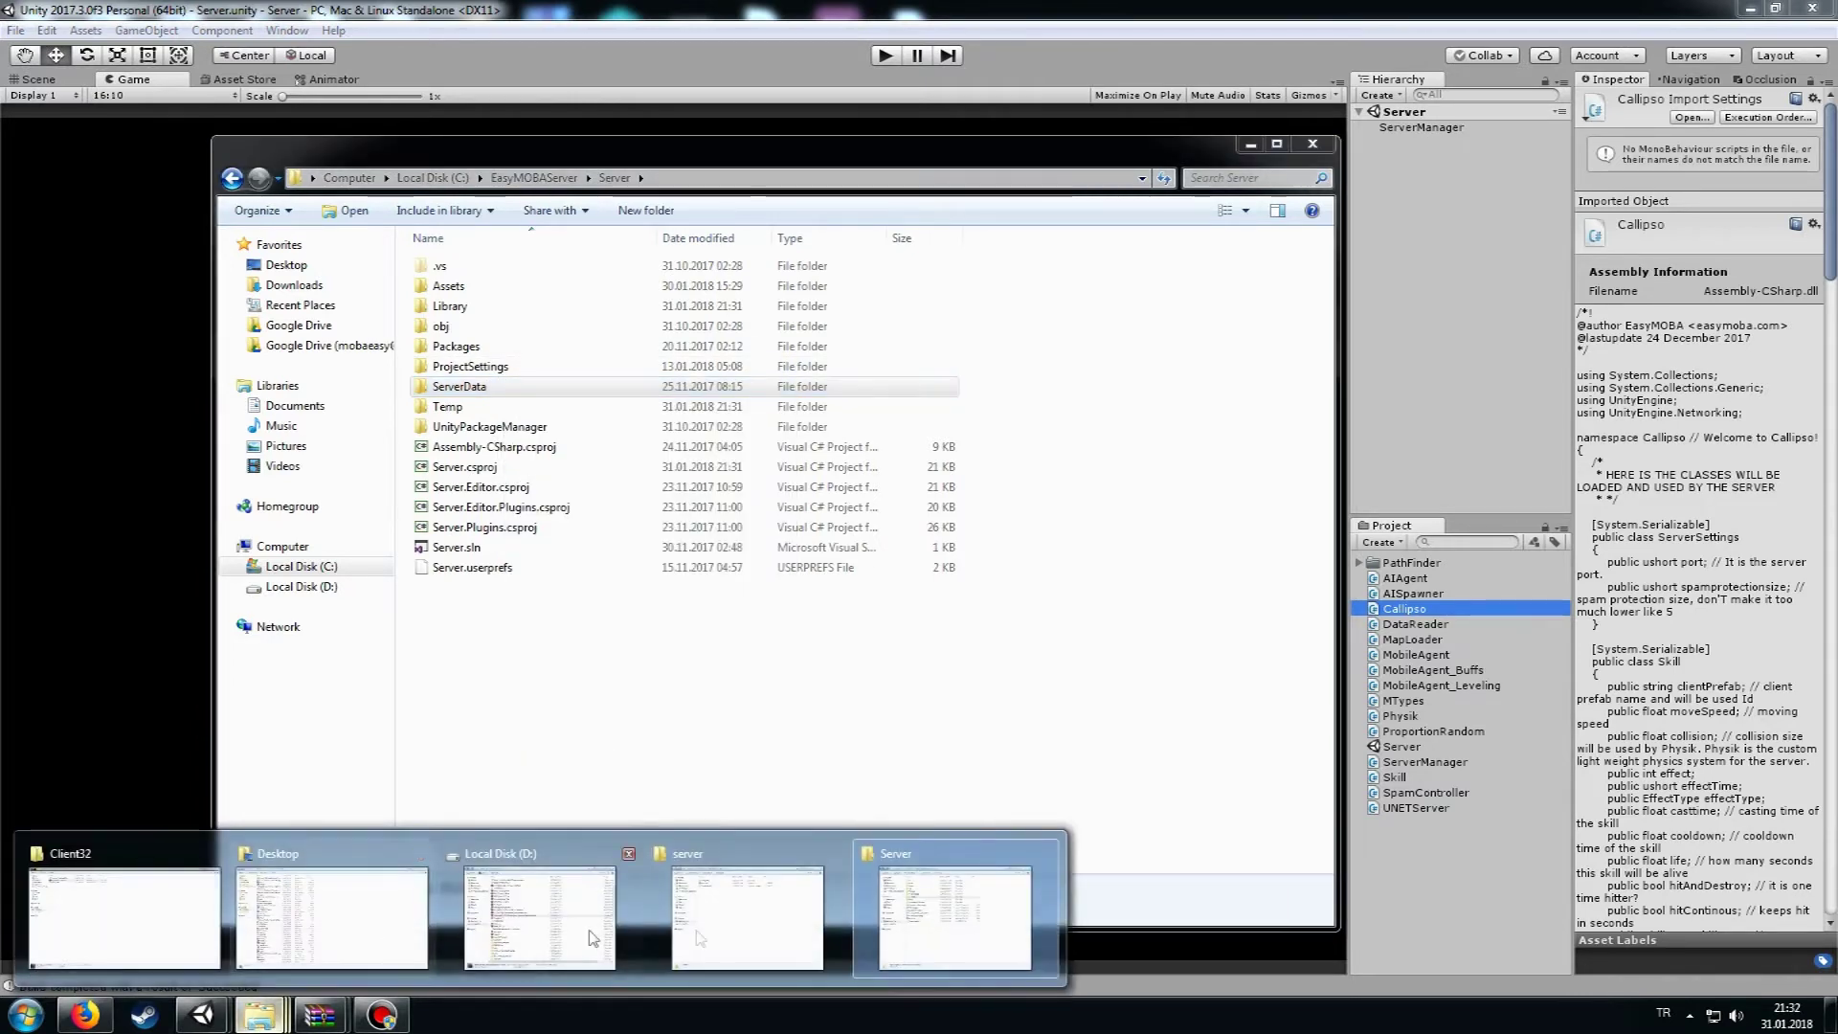
left_click(780, 904)
right_click(596, 342)
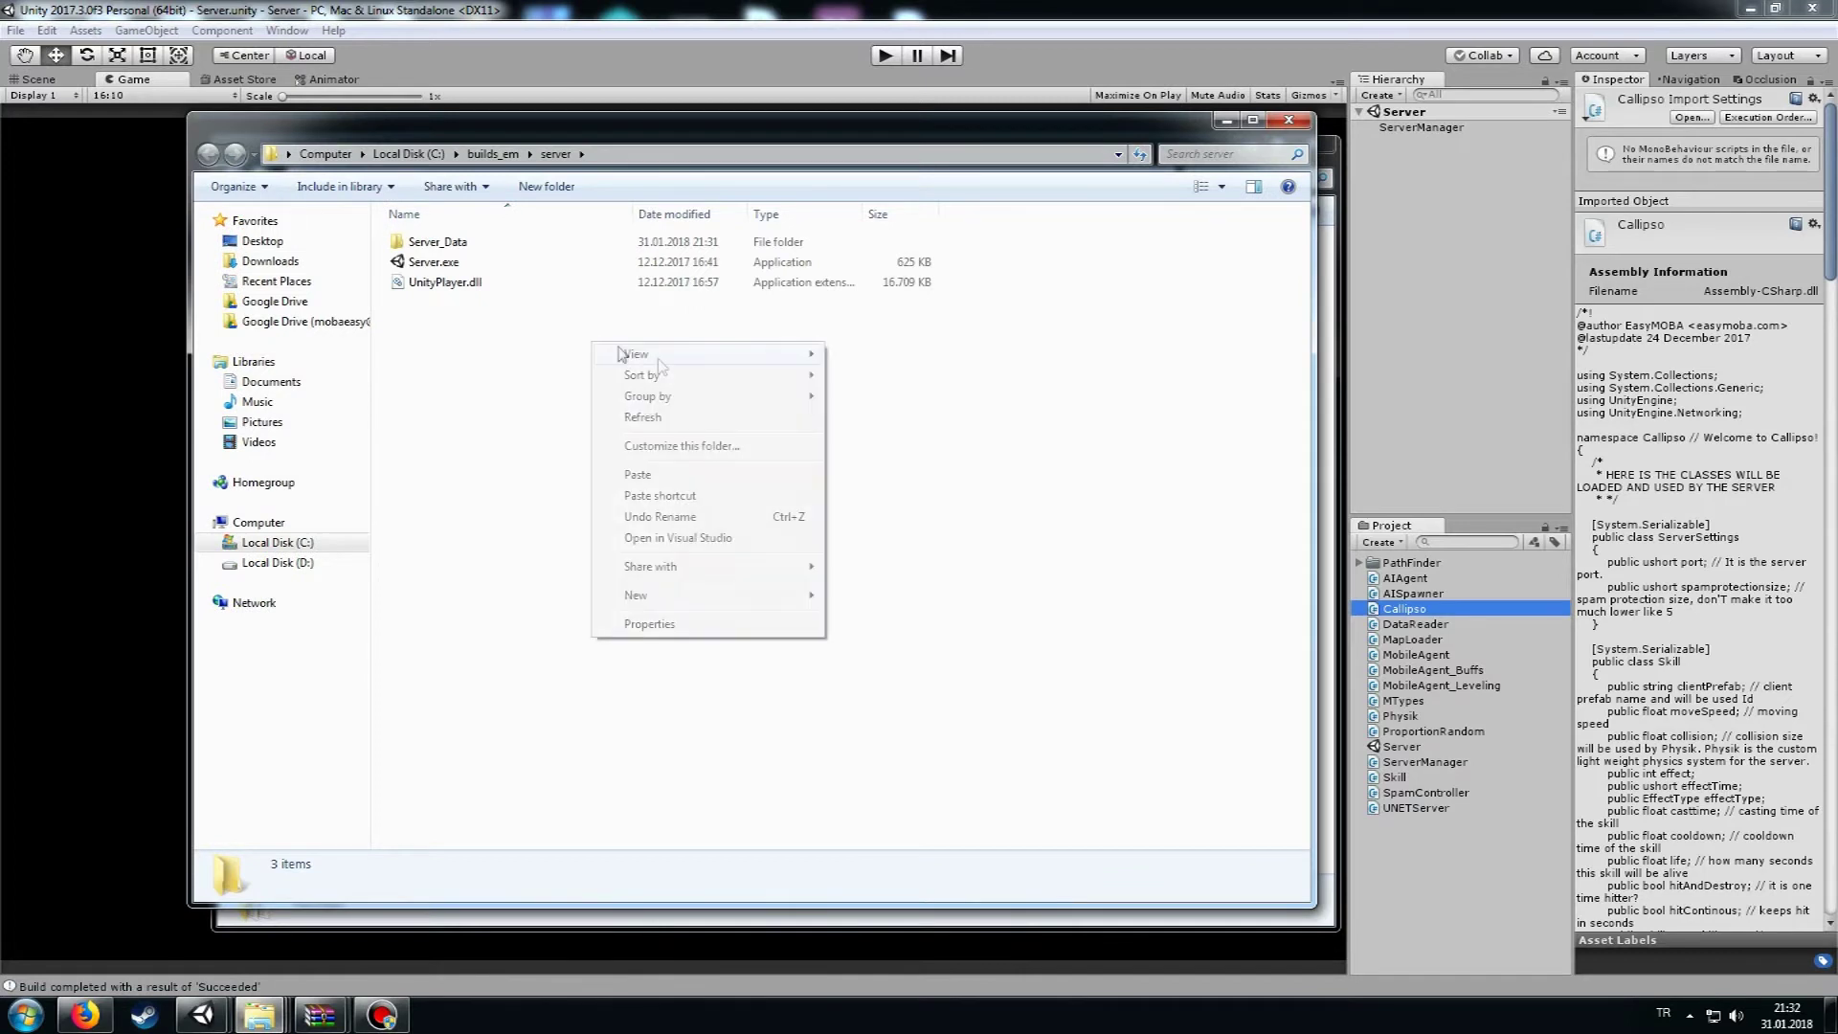
left_click(710, 474)
Check the pasted Creatures and Heroes folders inside ServerData.
double_click(488, 264)
double_click(474, 244)
key("BackSpace")
double_click(492, 261)
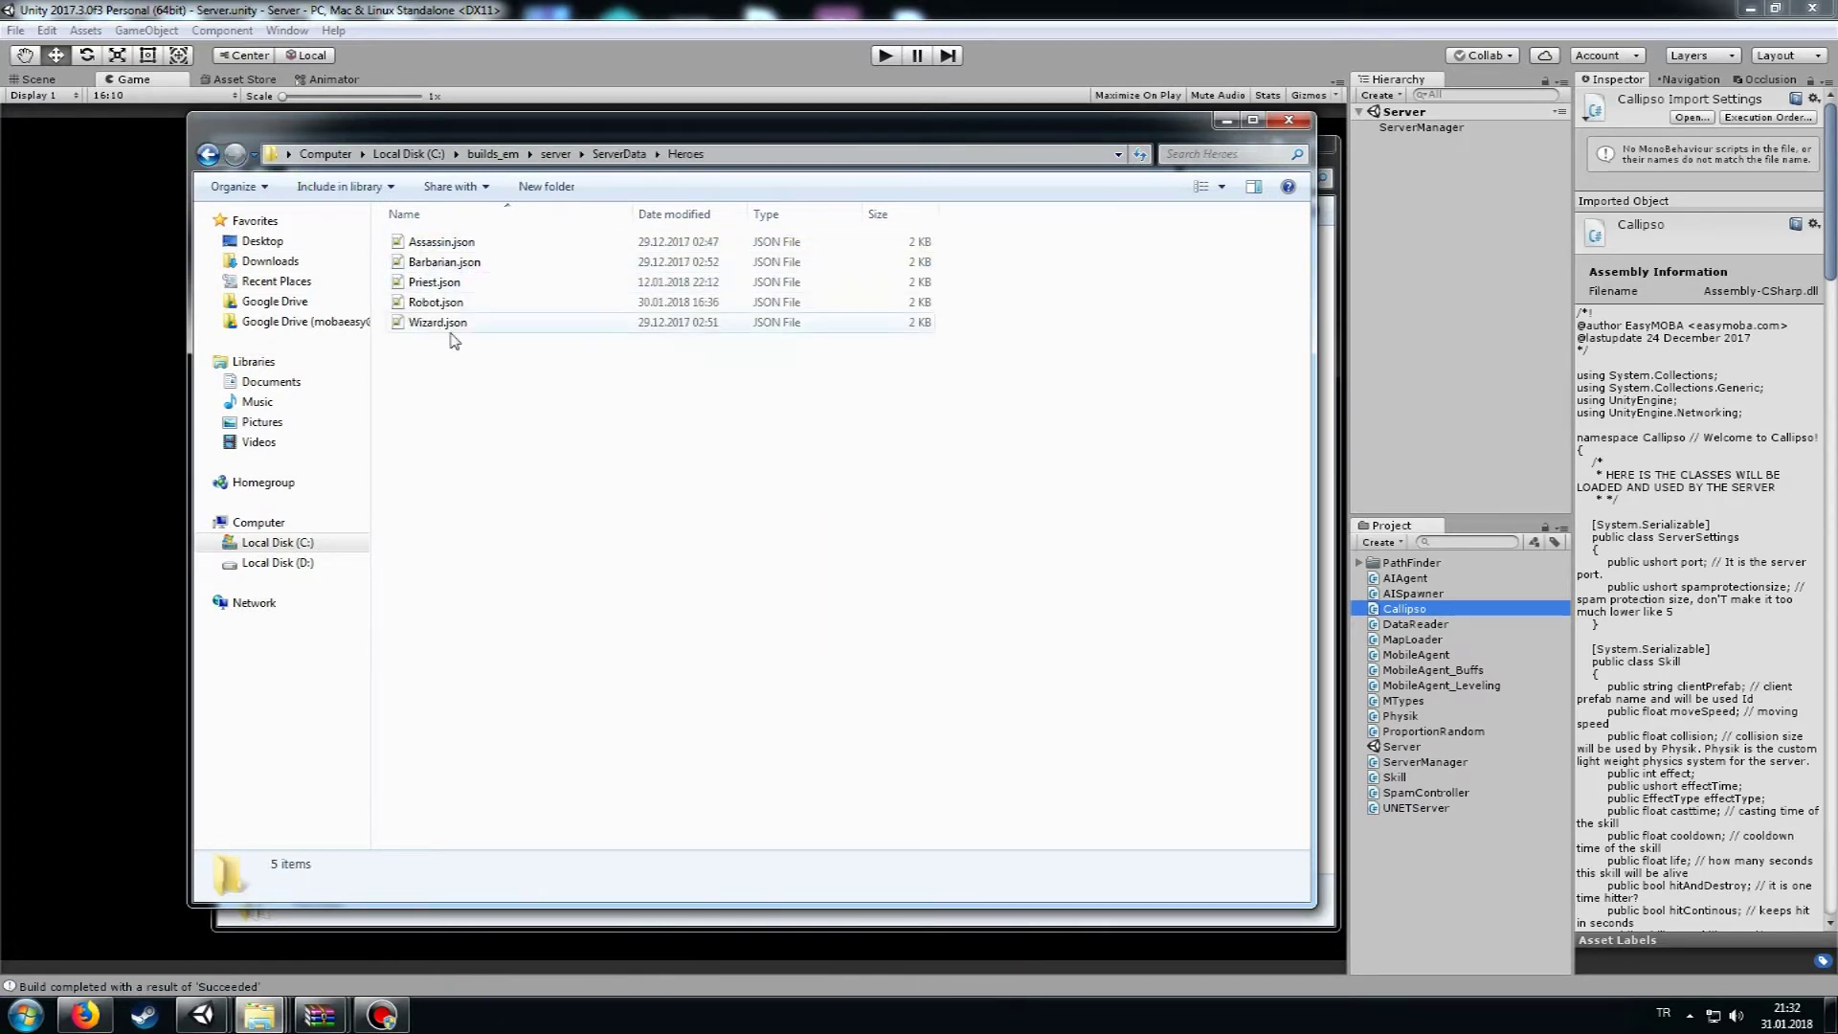
key("ctrl+a")
key("BackSpace")
Check the Maps folder and settings.json, then return to Unity's Build Settings.
left_click(515, 286)
key("Return")
double_click(446, 244)
key("BackSpace")
key("BackSpace")
key("Down")
double_click(510, 328)
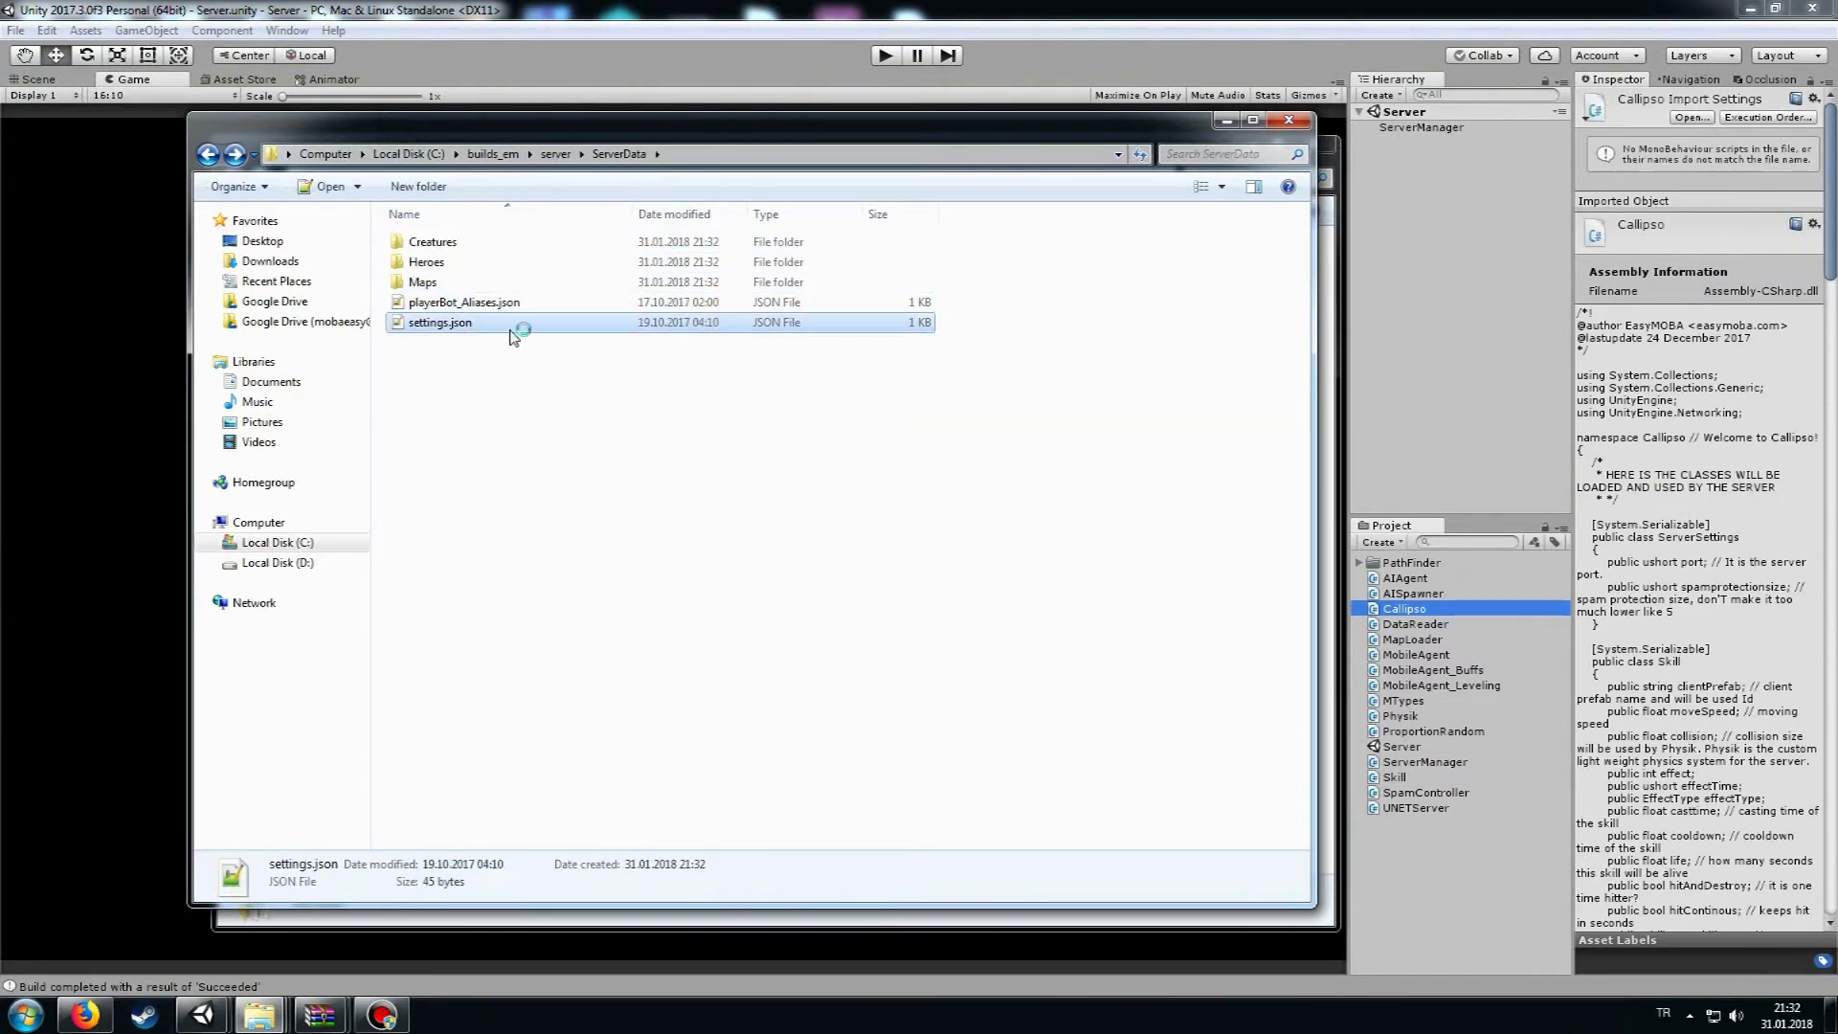
key("alt+F4")
key("BackSpace")
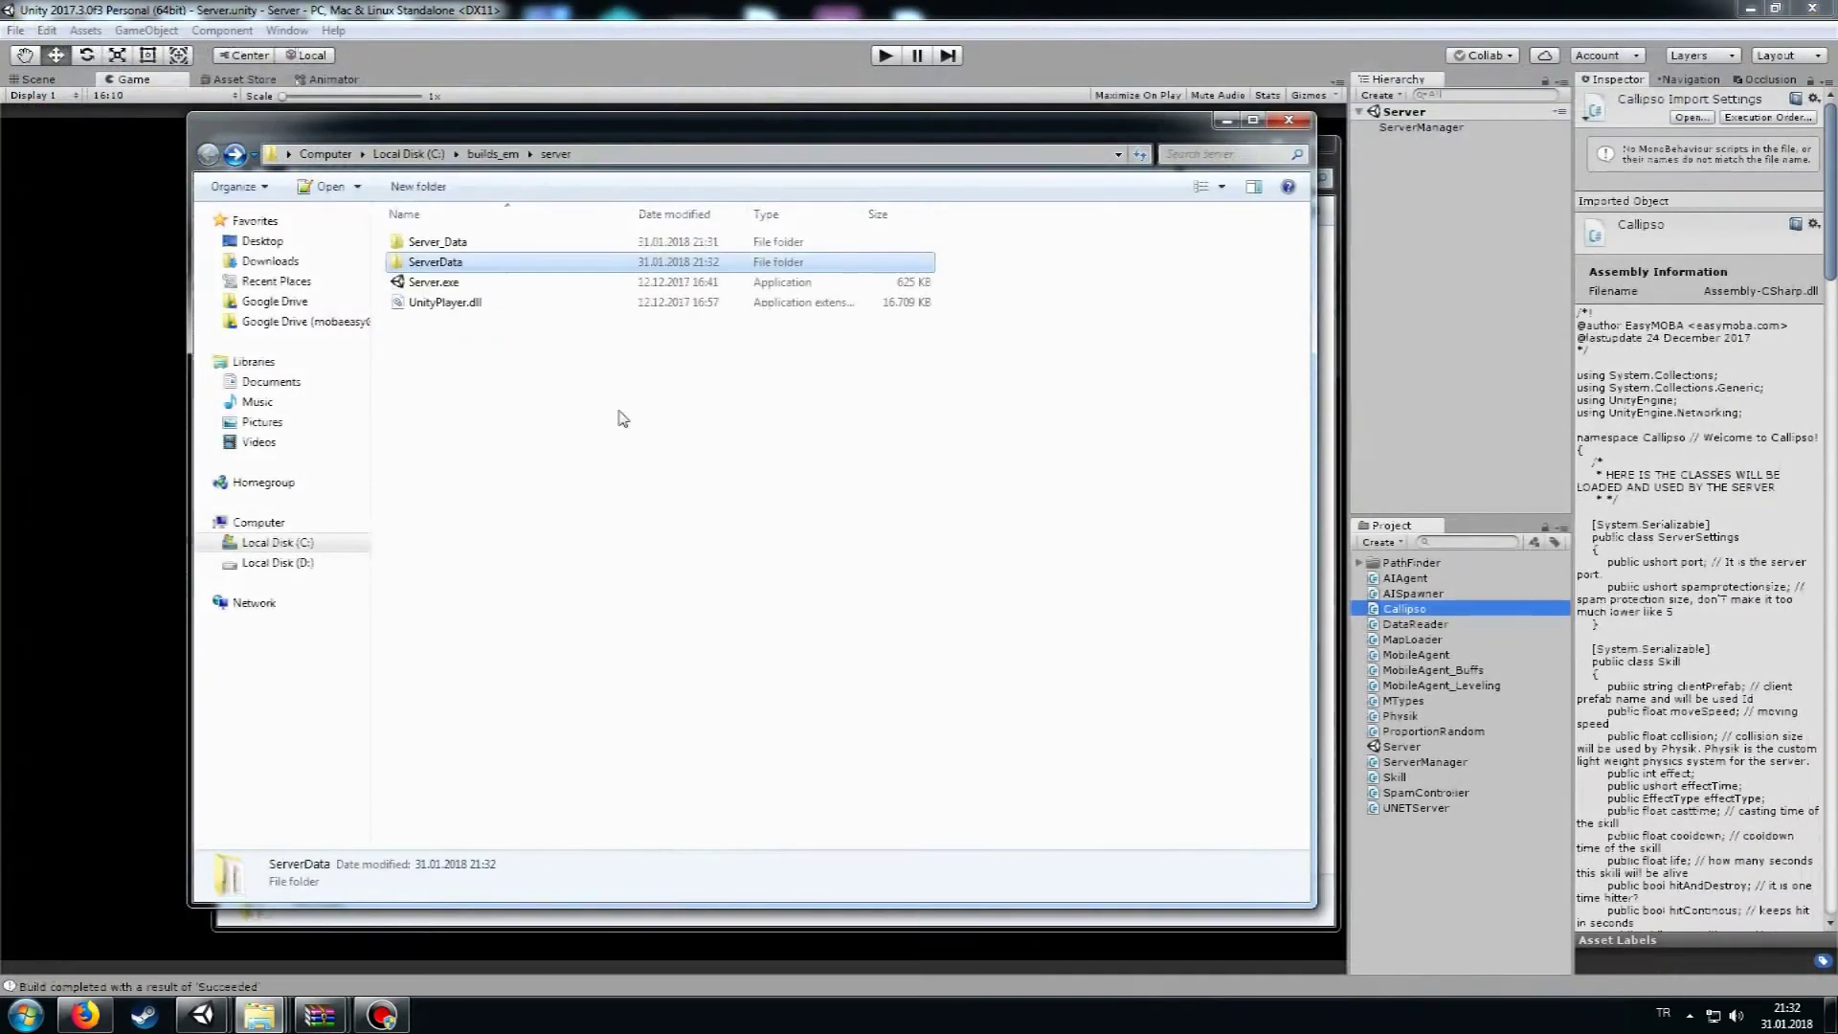
left_click(646, 461)
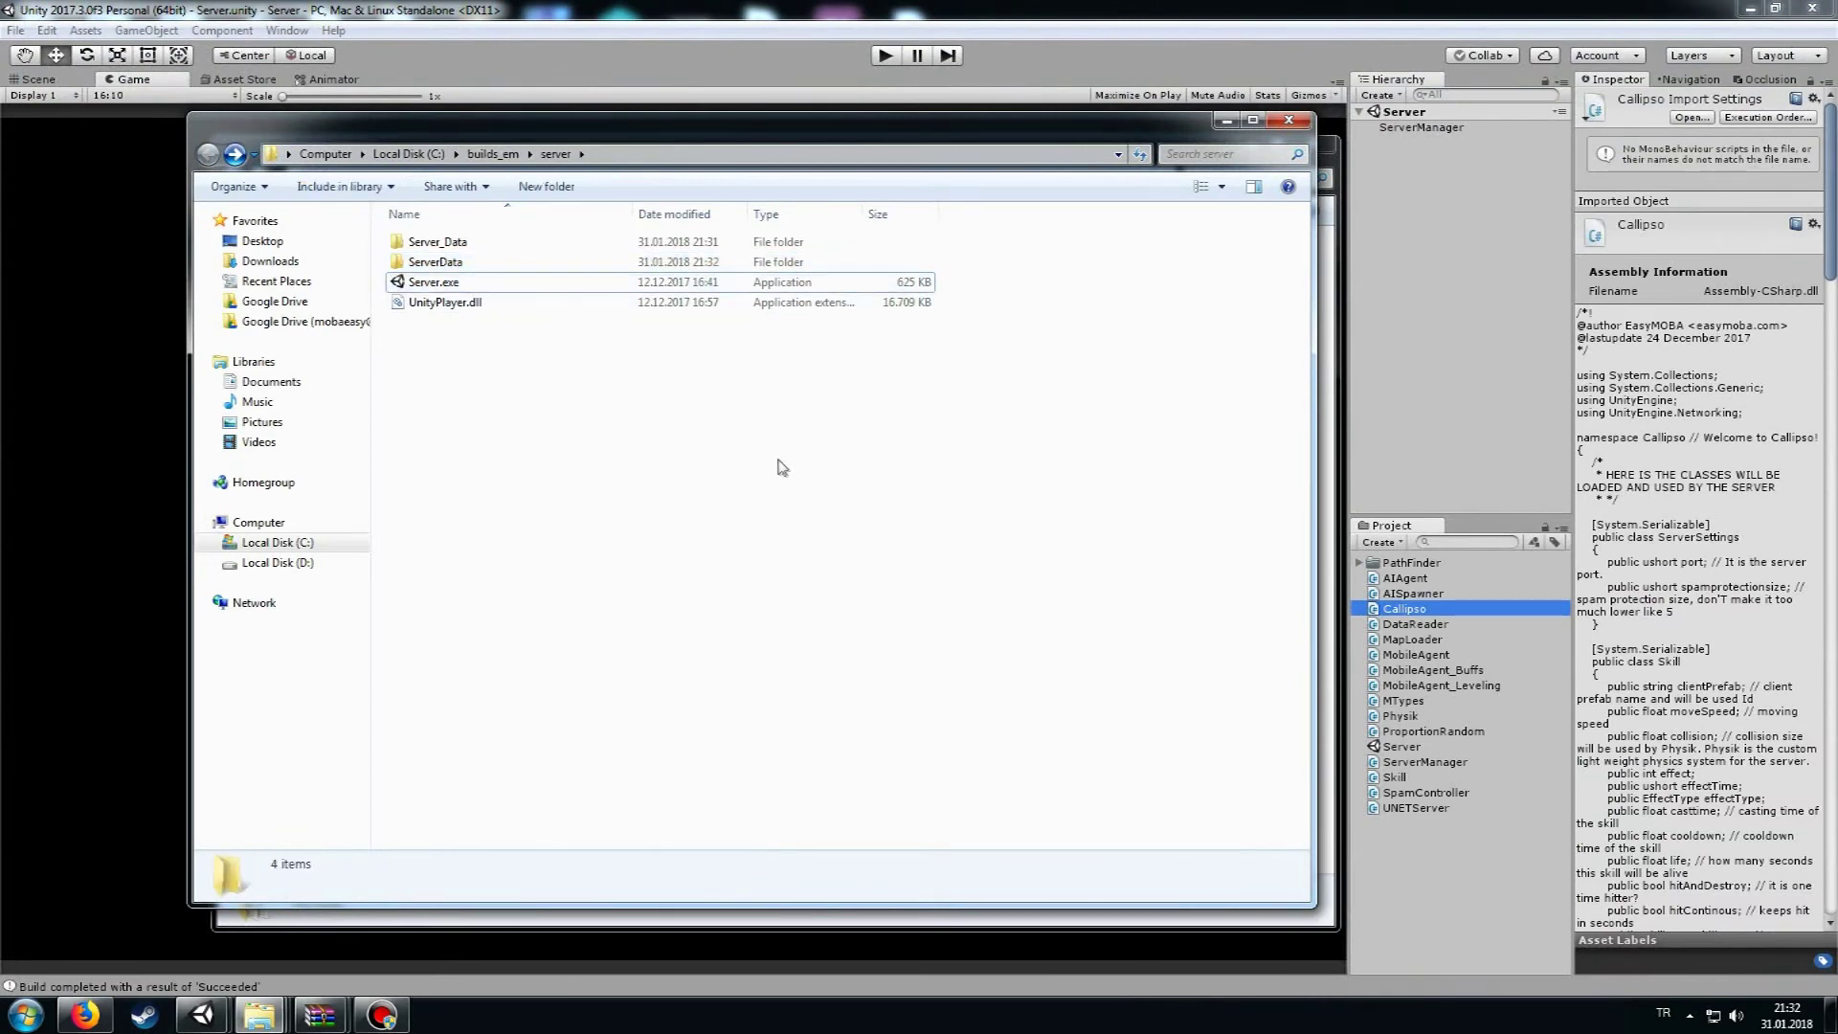
left_click(849, 9)
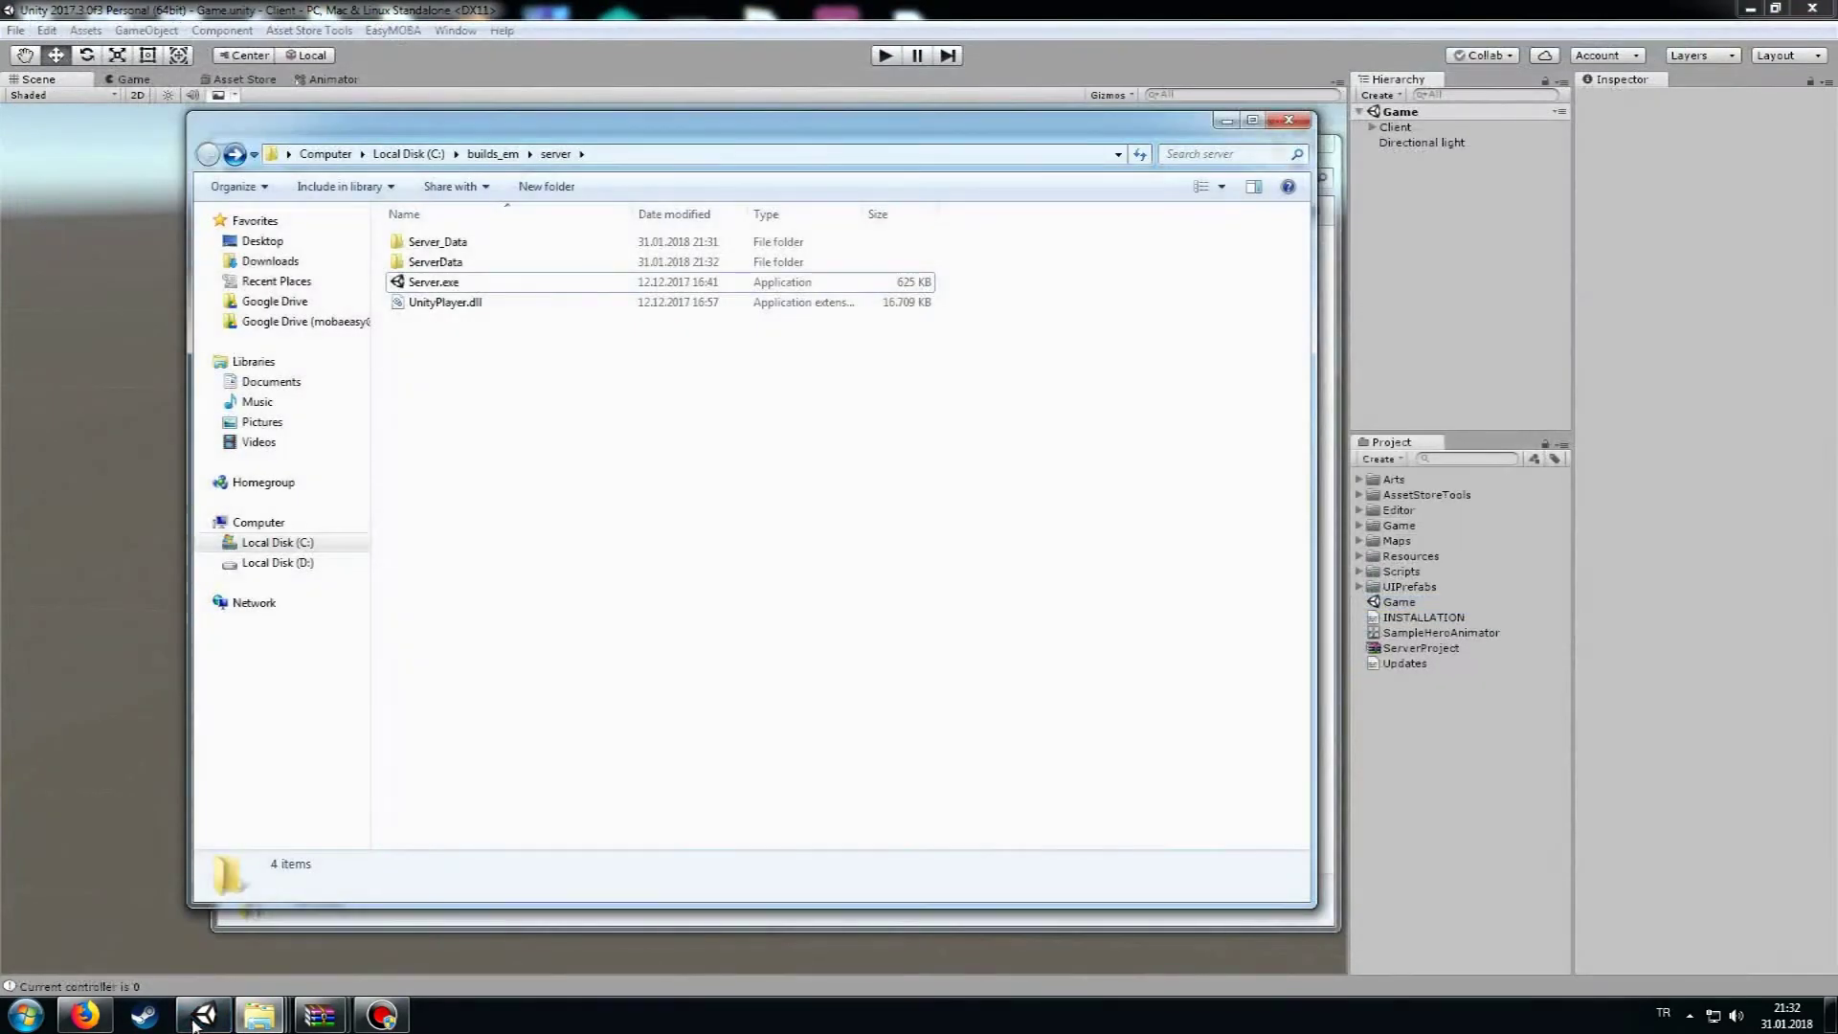
Switch to the Client project and start a build from File > Build Settings.
left_click(439, 871)
left_click(14, 30)
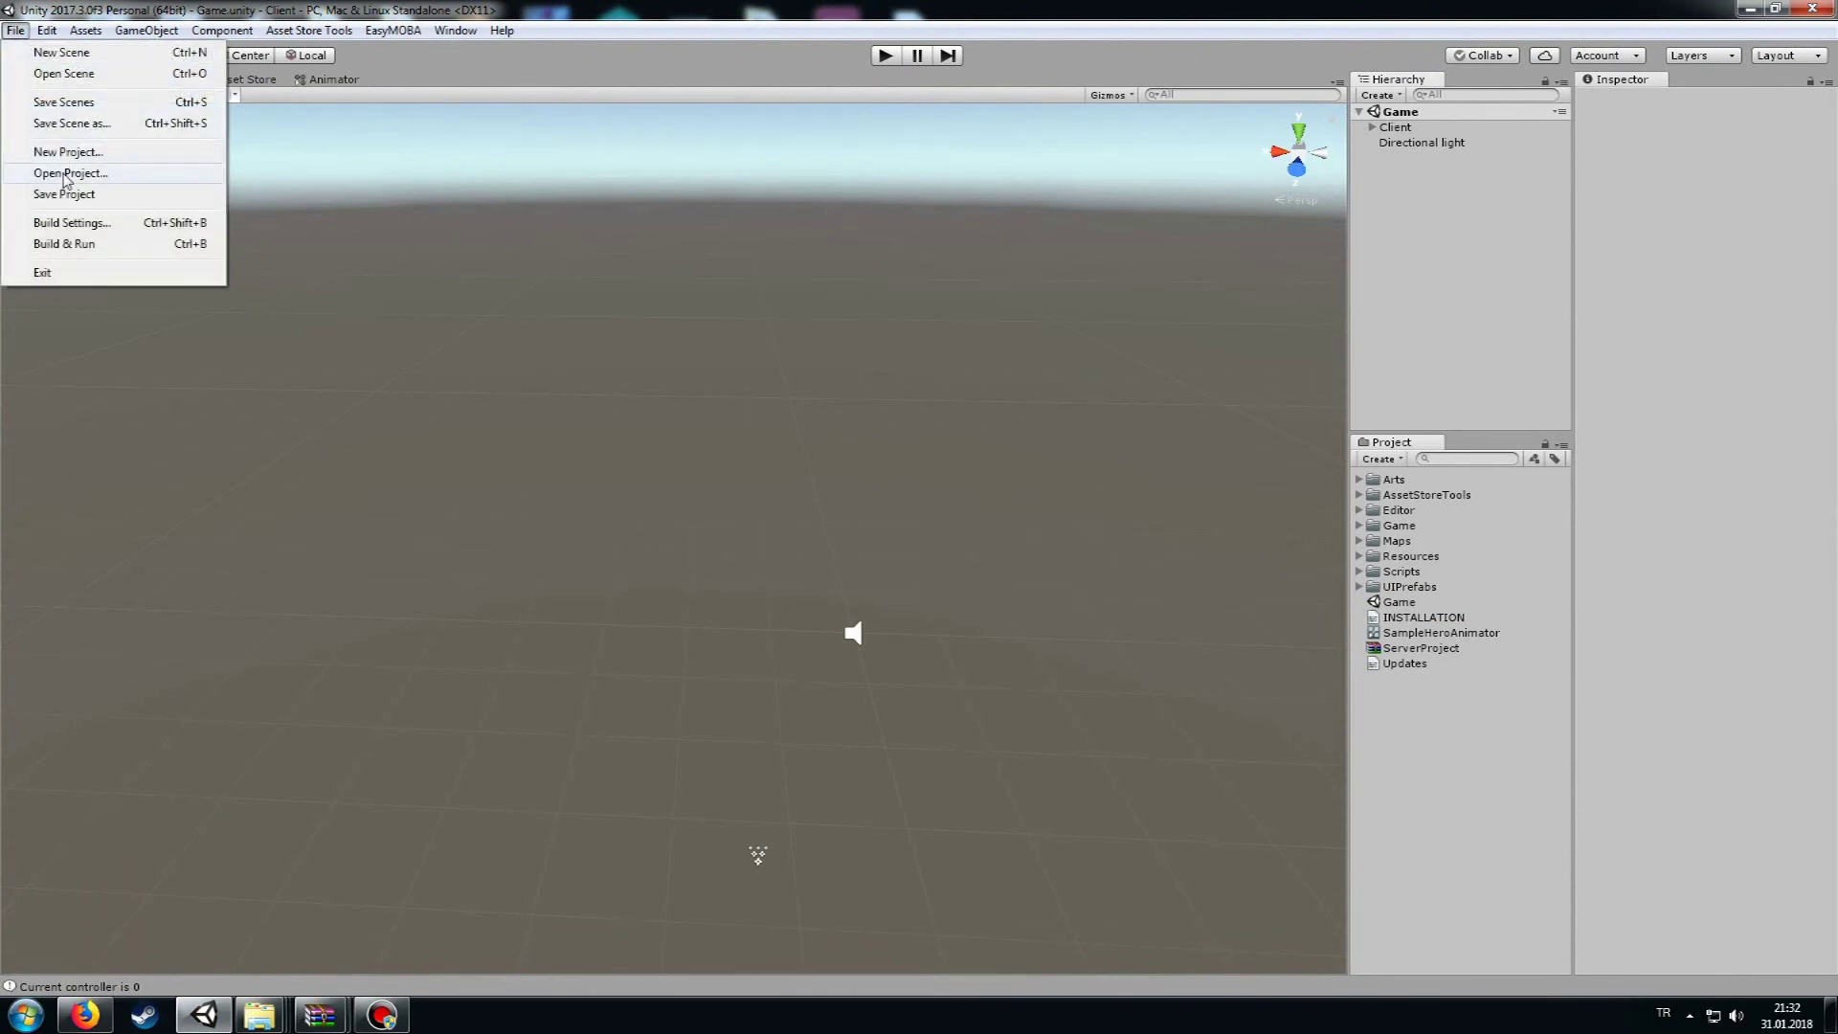
left_click(58, 222)
left_click(910, 675)
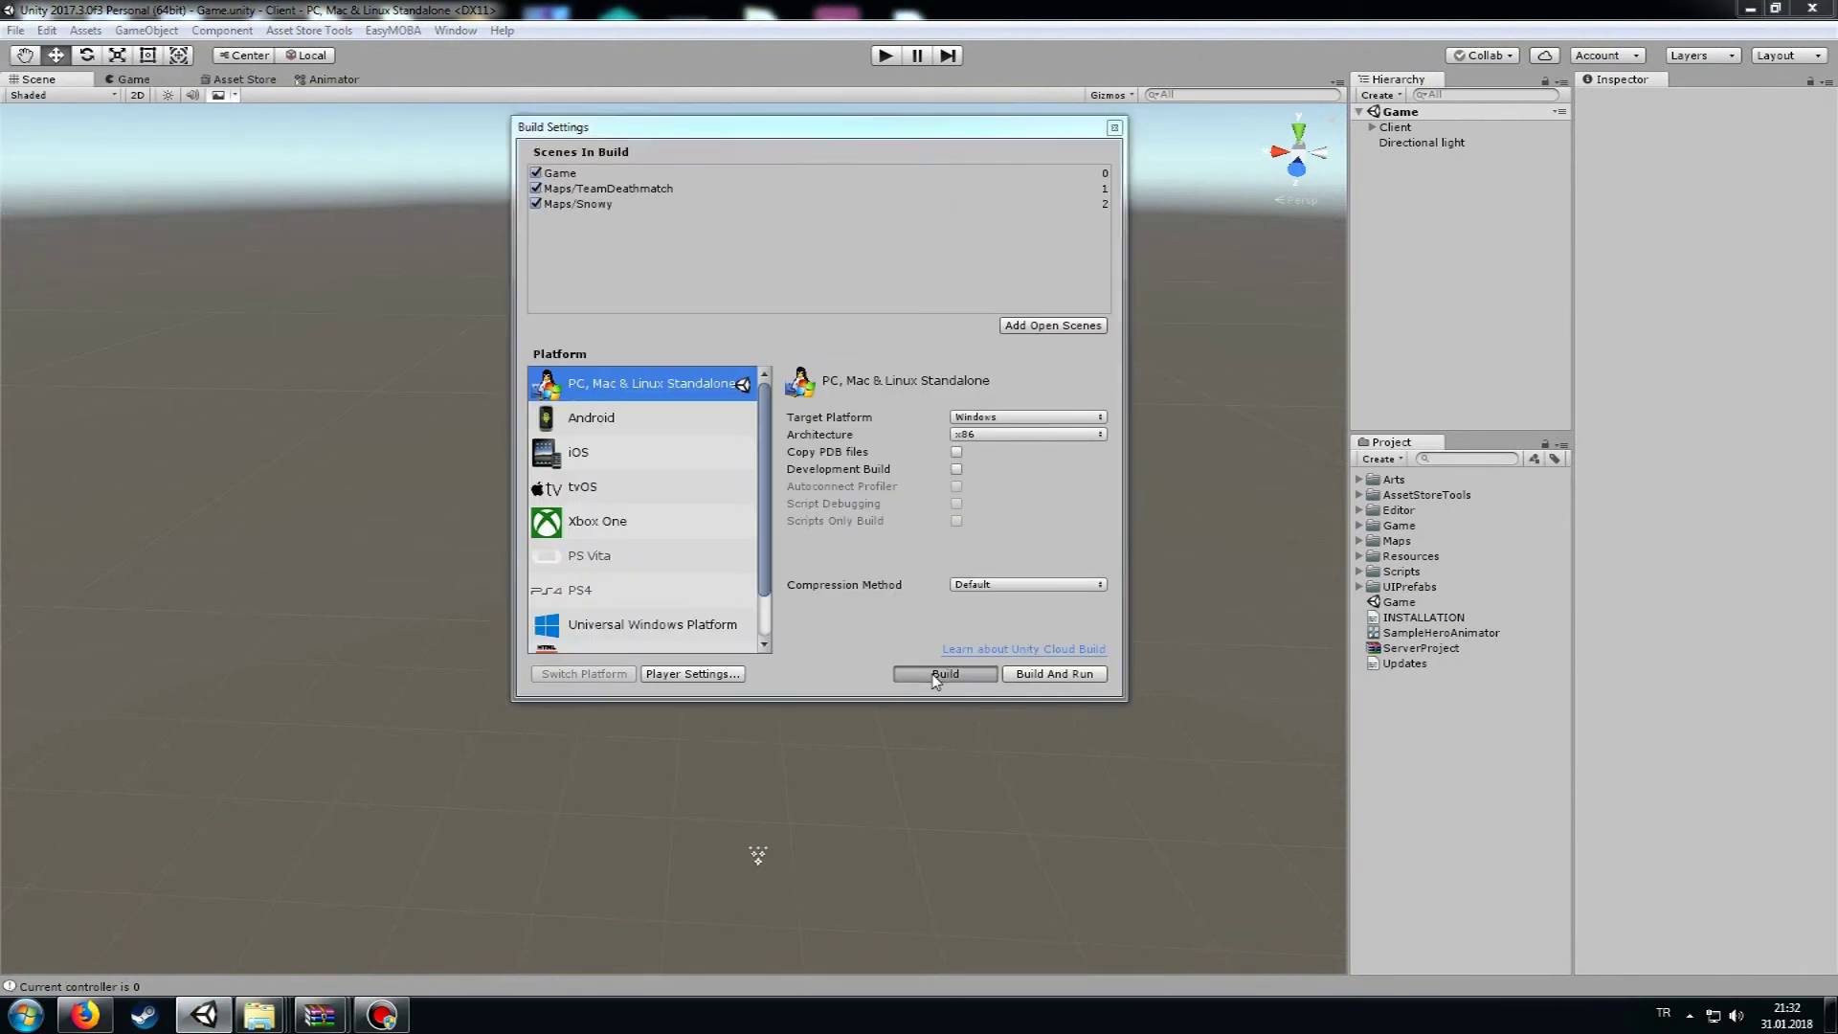
Create a gameclient folder in C:\builds_em and save the client build there.
left_click(134, 43)
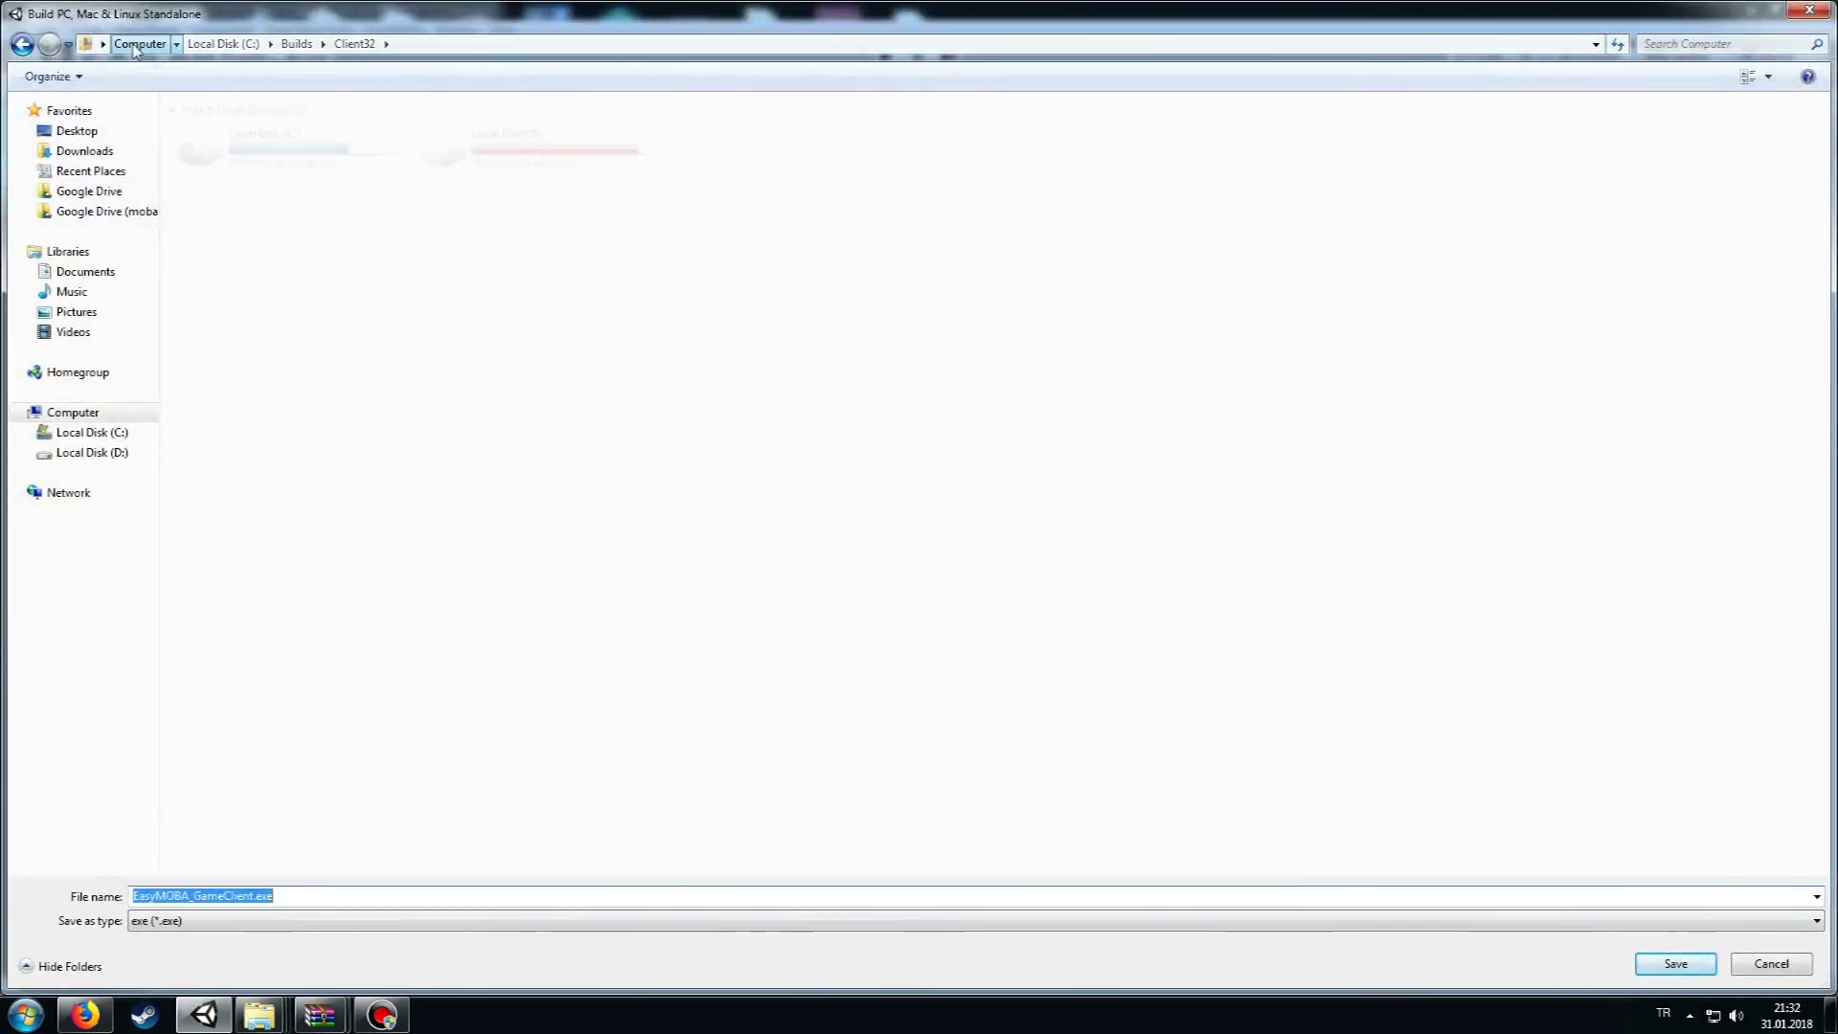
double_click(306, 158)
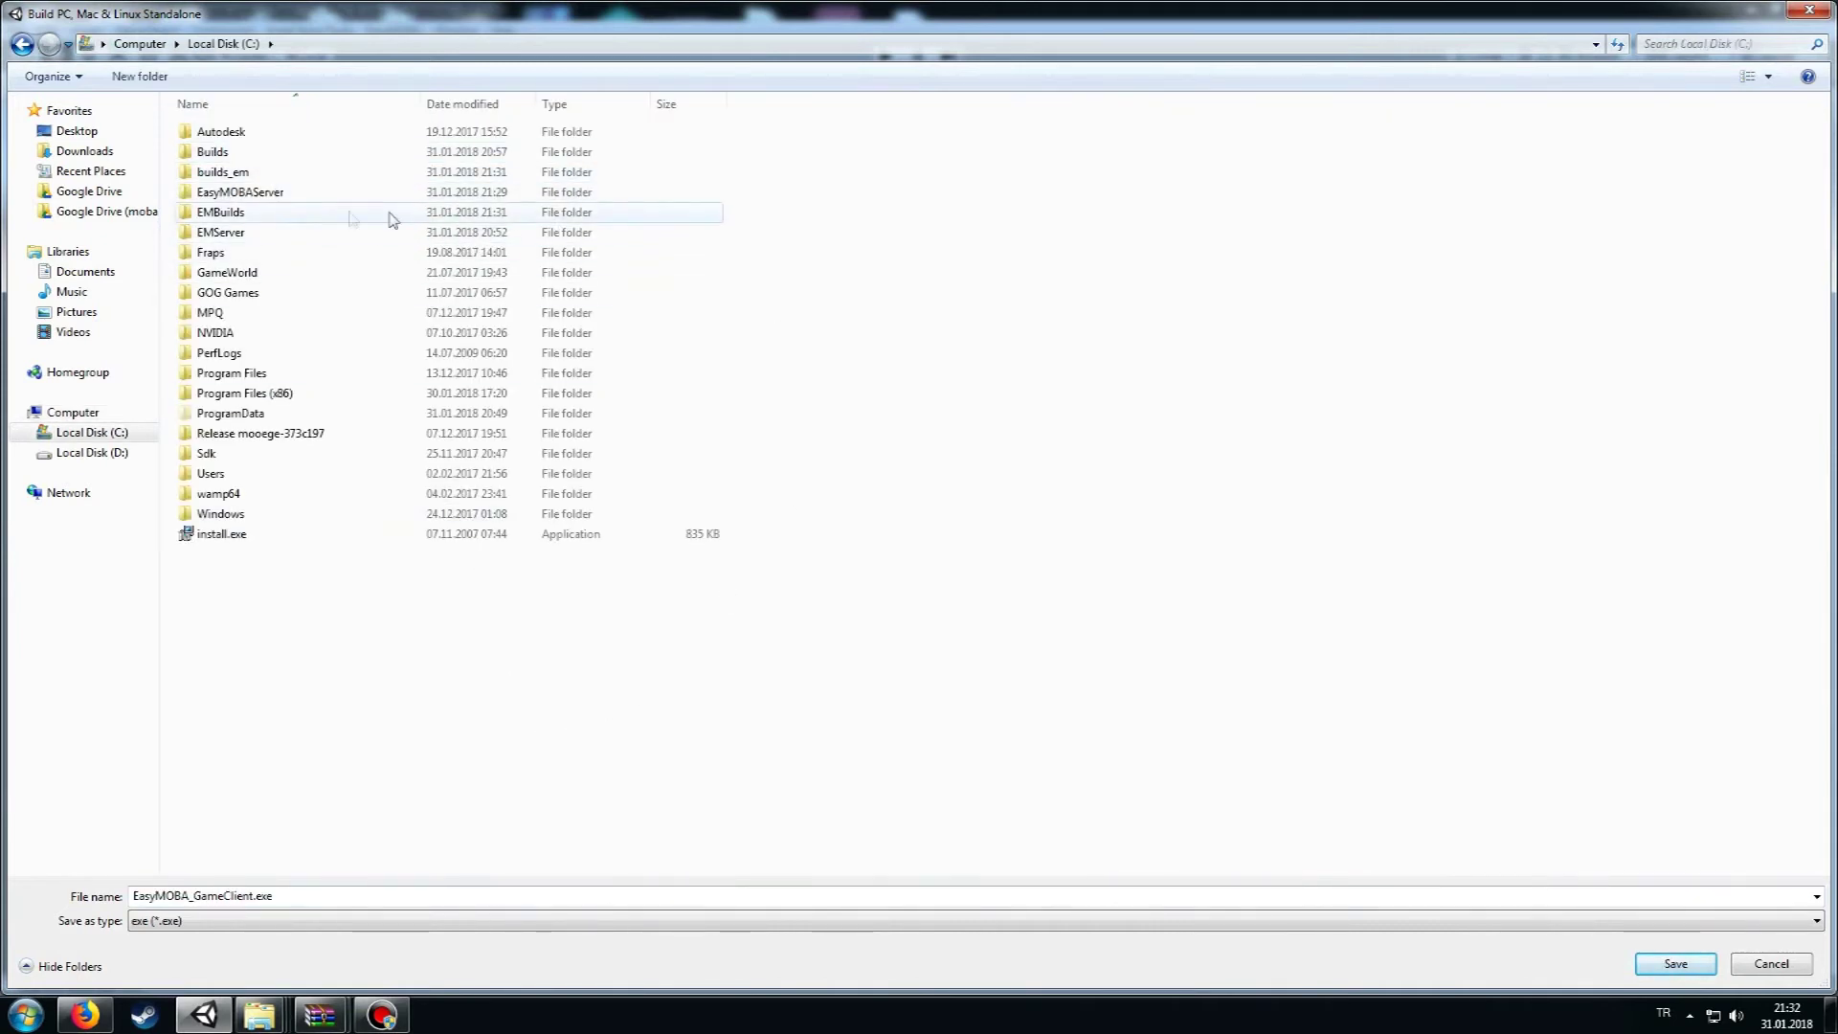
double_click(283, 173)
right_click(279, 201)
mouse_move(330, 422)
left_click(551, 422)
type("gameclient")
key("Return")
key("Return")
left_click(1675, 963)
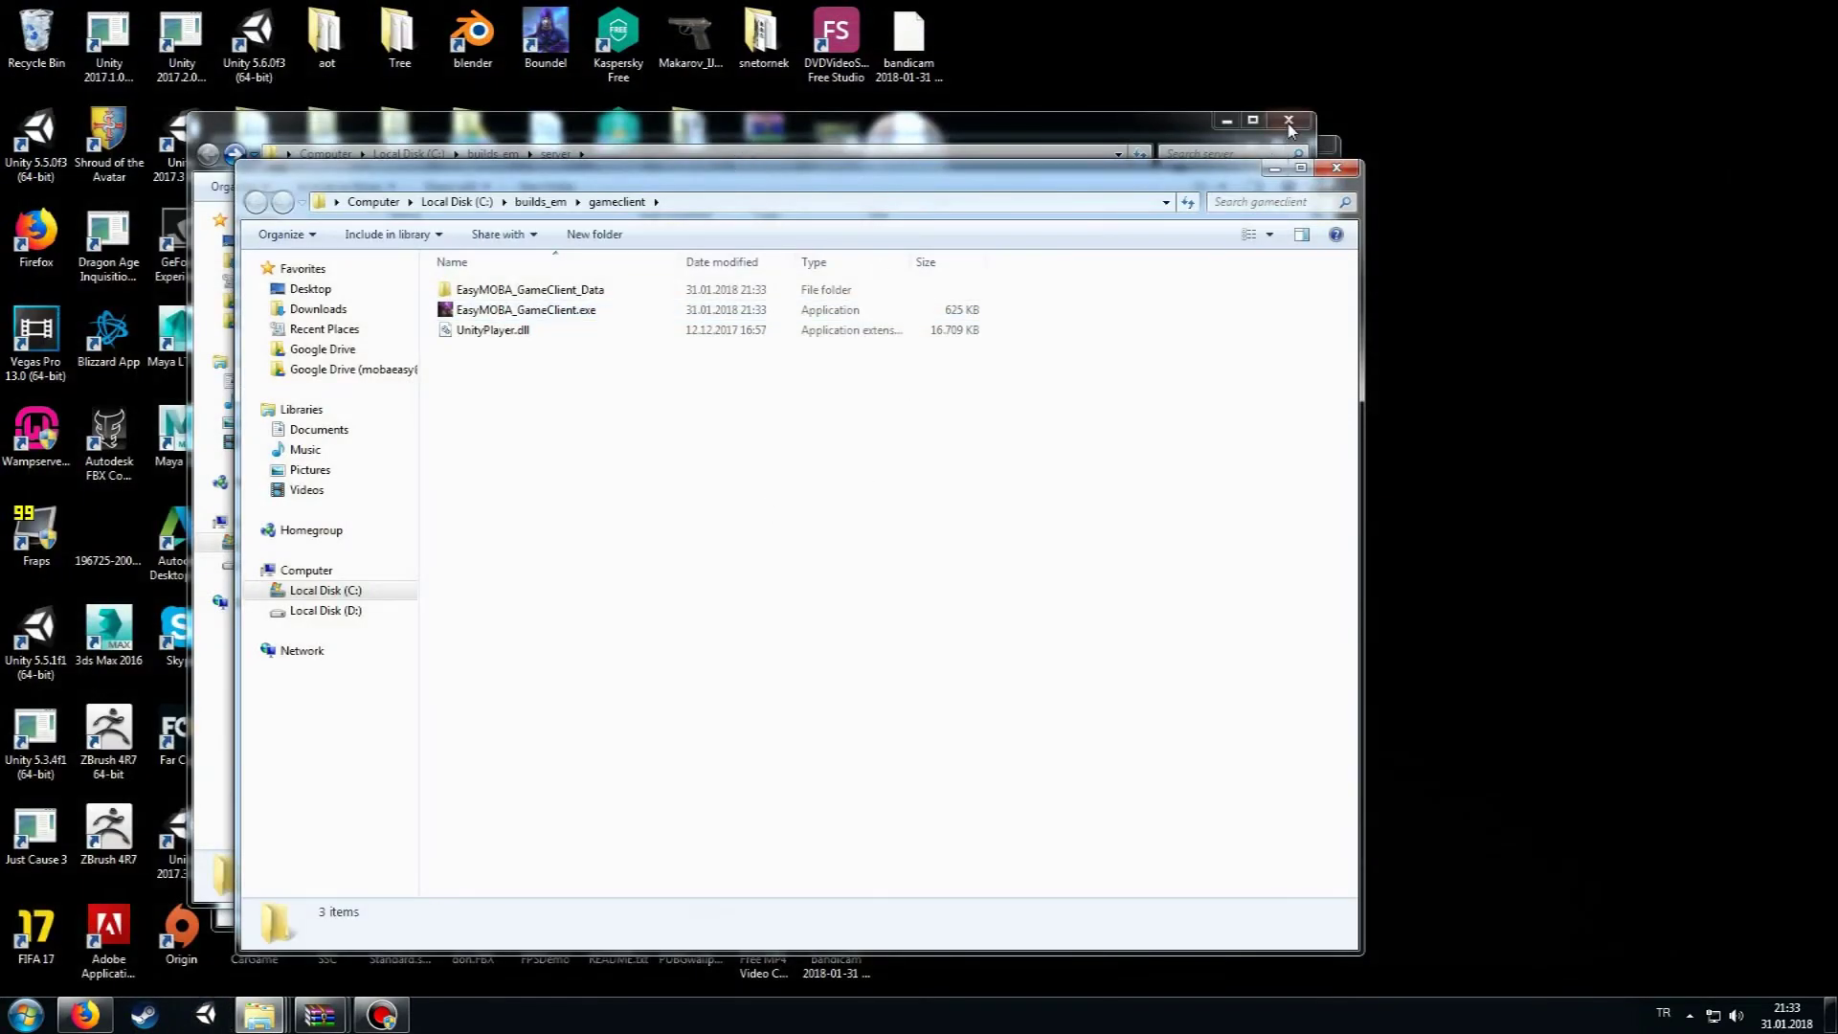
Navigate to C:\builds_em\server and launch Server.exe.
left_click(1289, 121)
mouse_move(1111, 176)
left_mouse_down()
mouse_move(1223, 90)
mouse_move(1101, 2)
left_mouse_up()
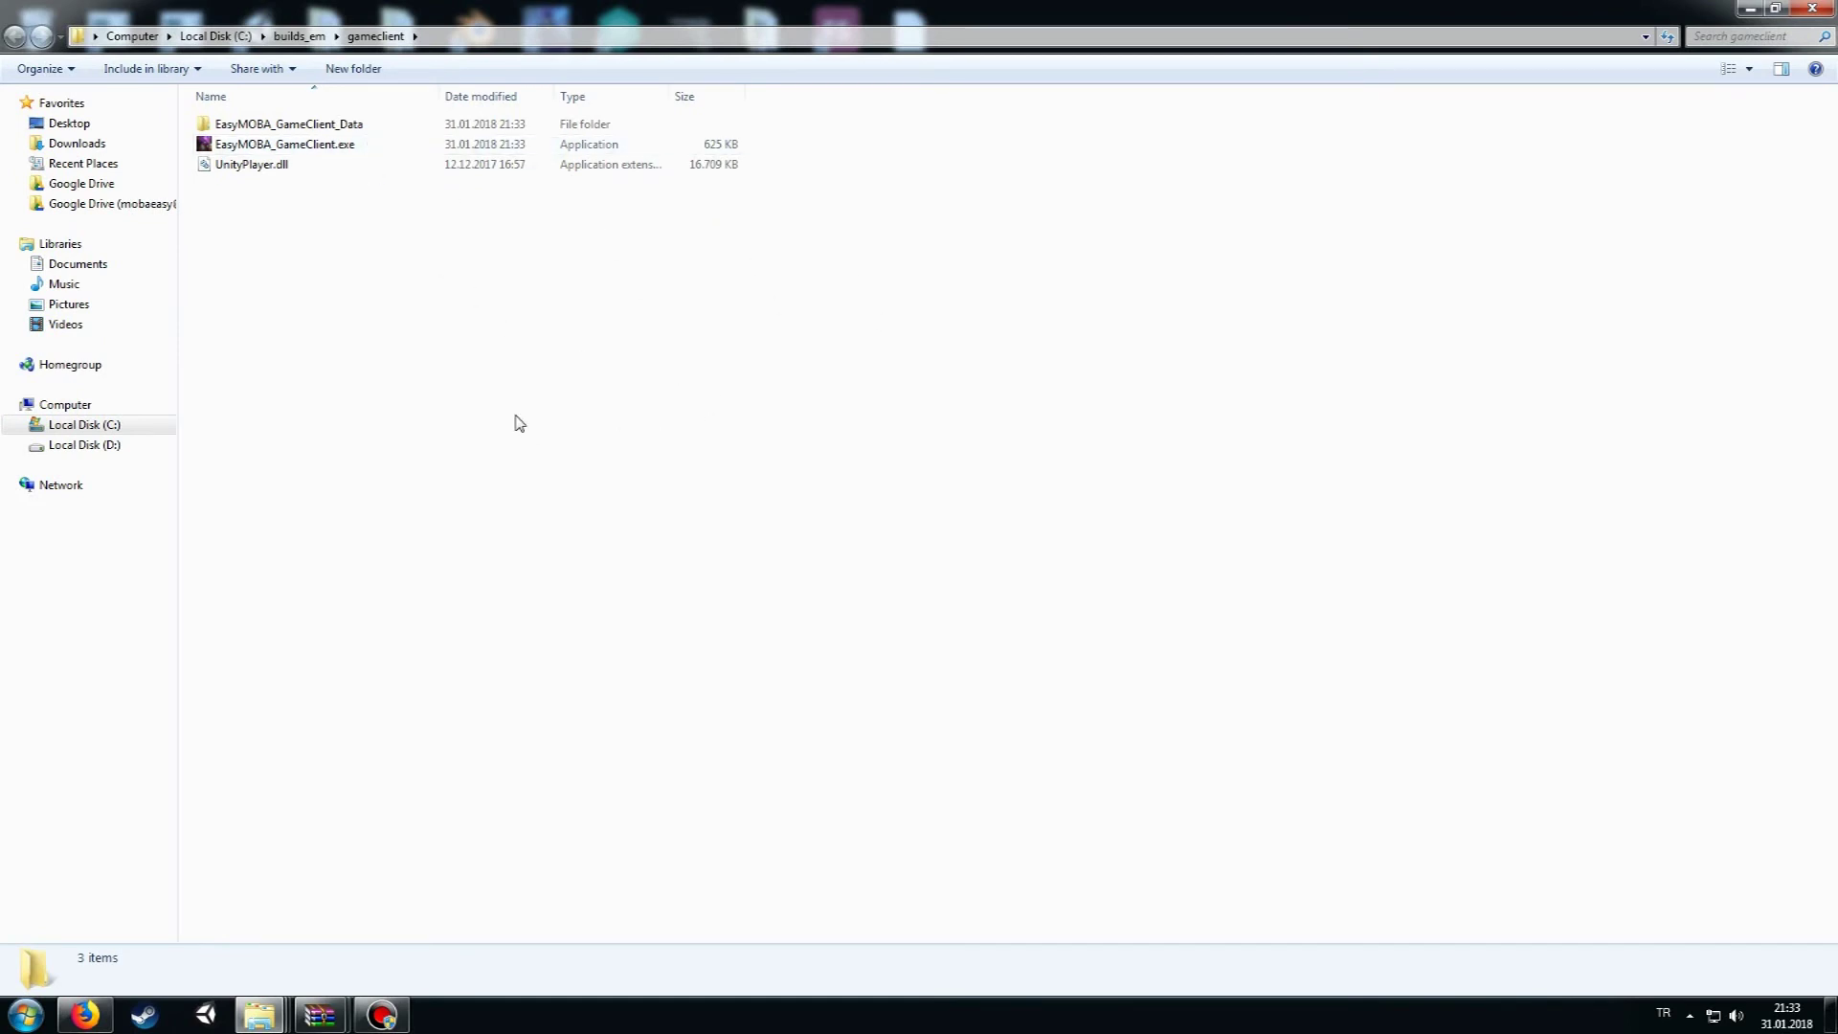
key("BackSpace")
key("Down")
key("Return")
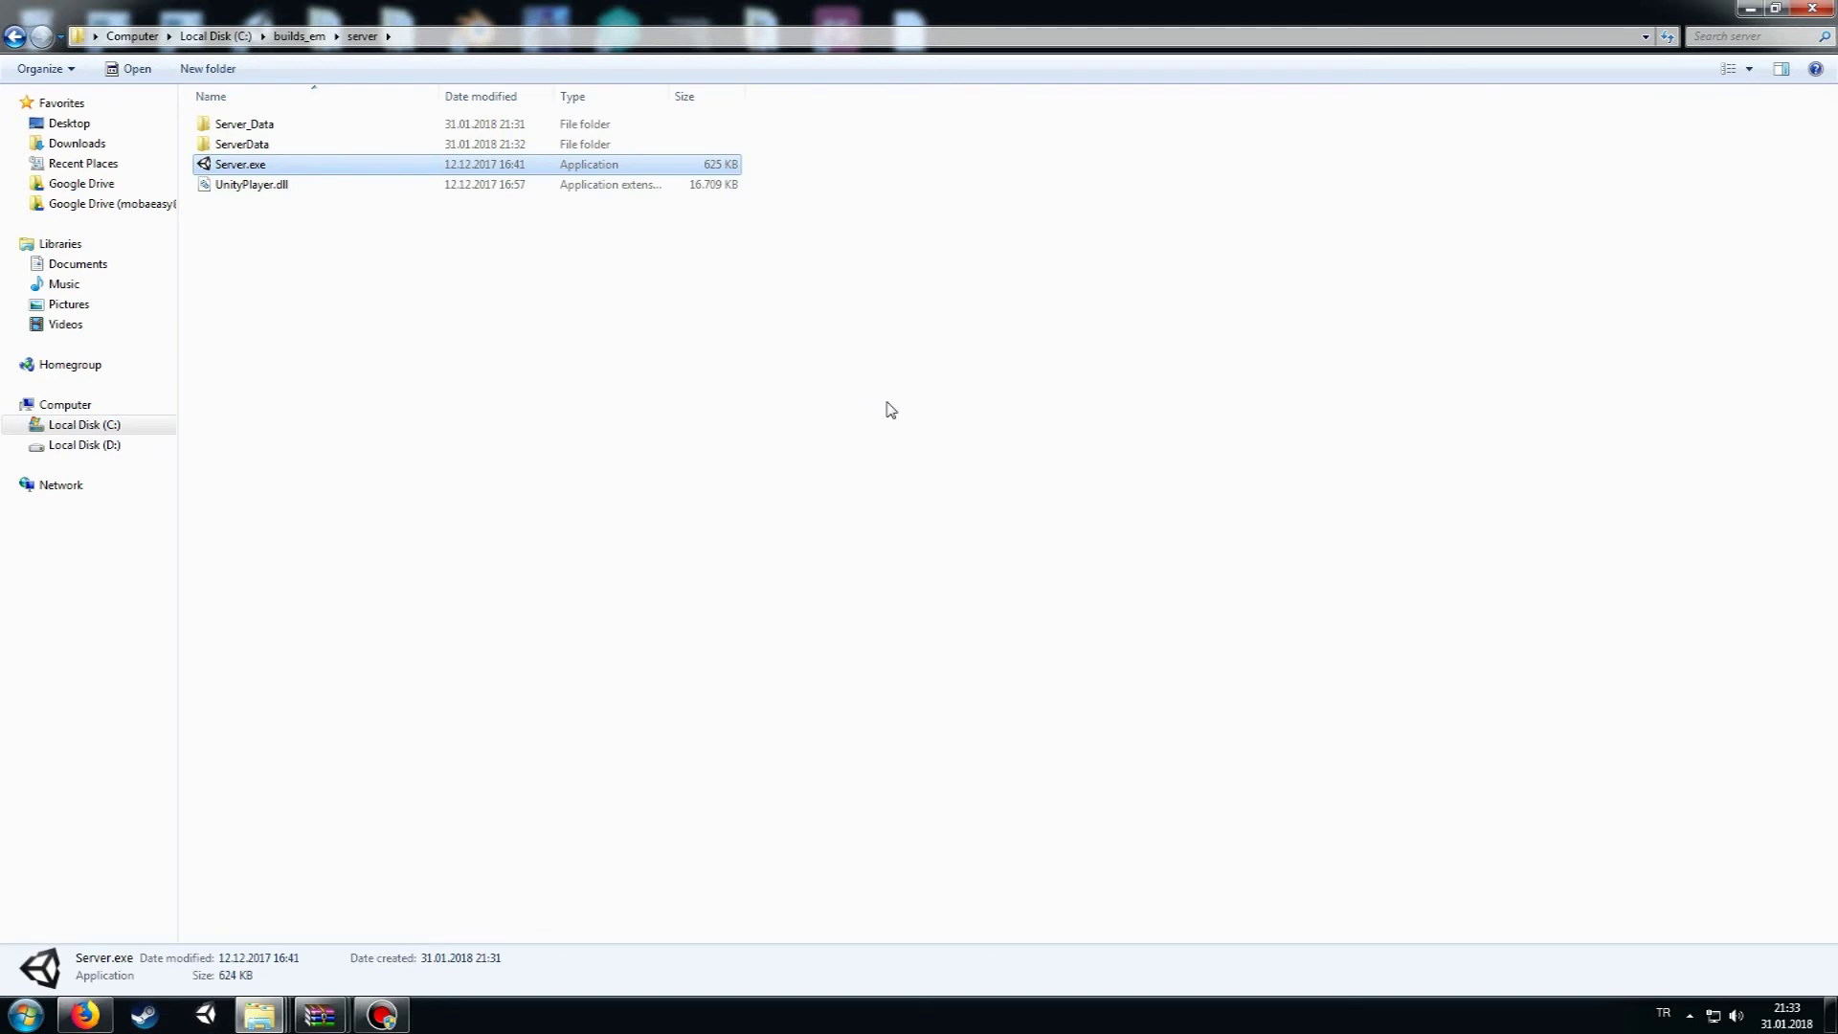
key("Return")
Start the server with default settings and allow firewall access on public networks.
left_click(1017, 698)
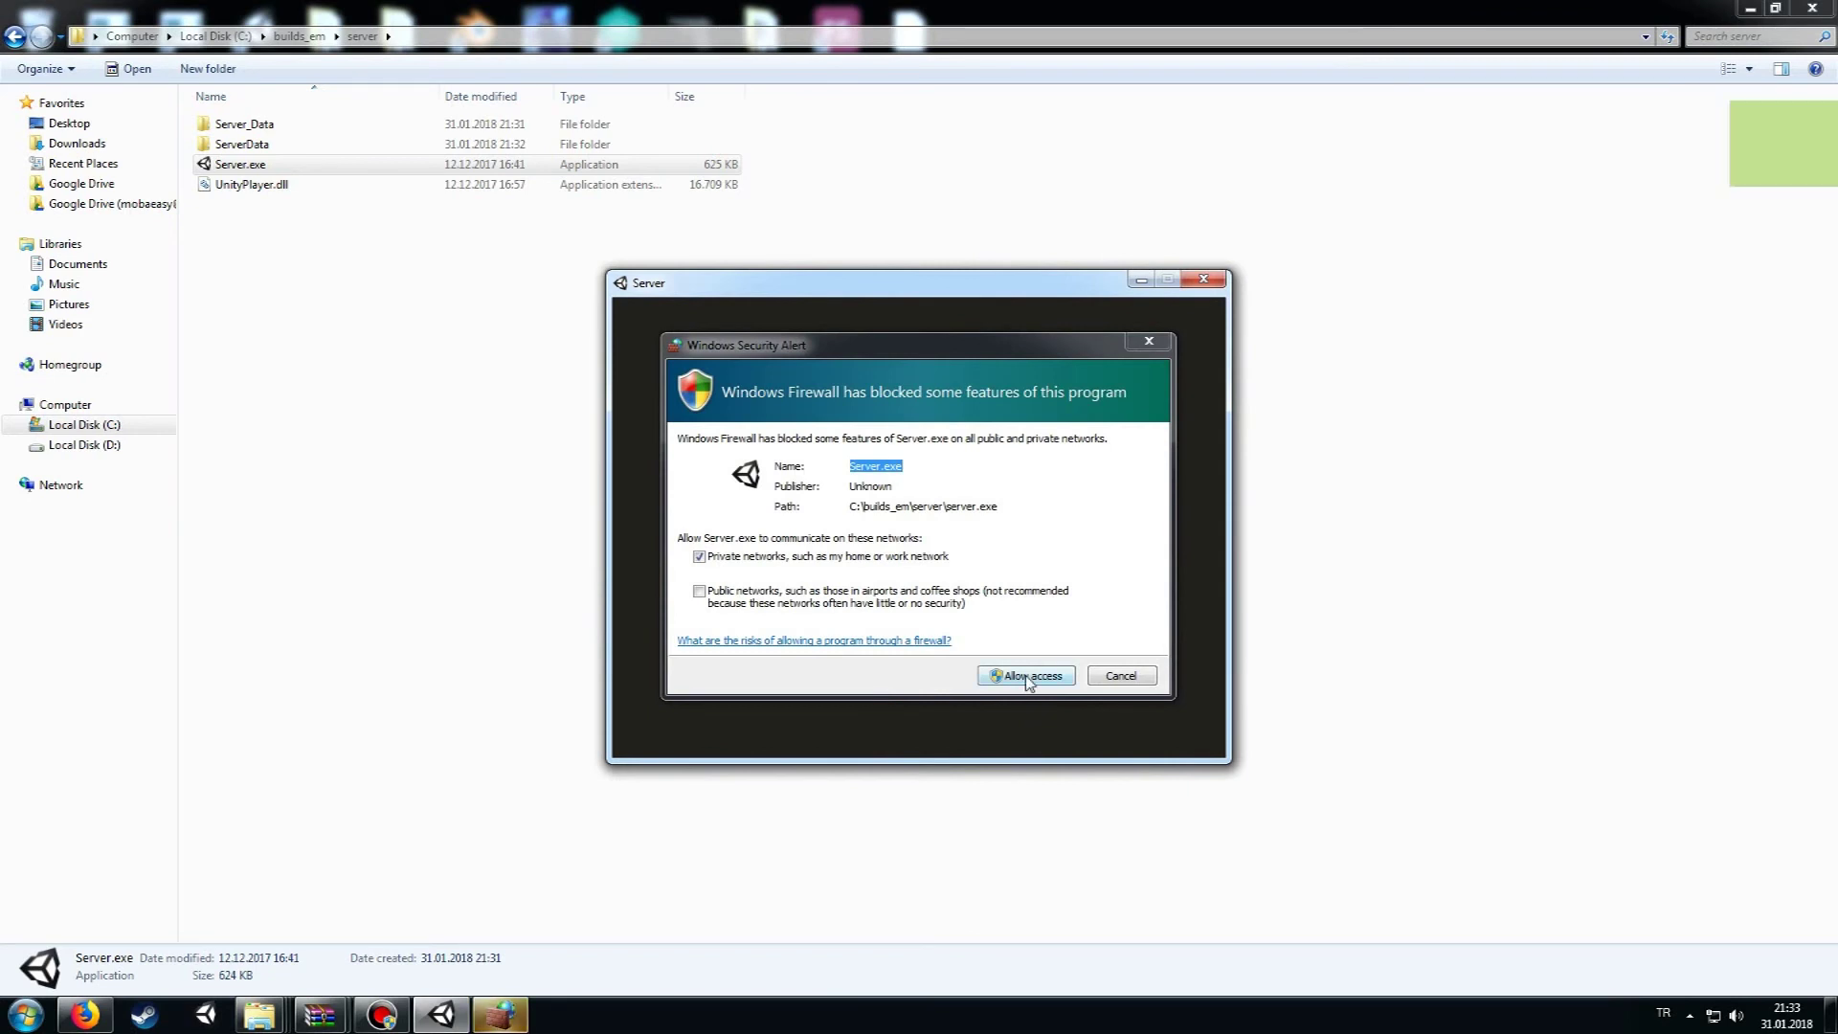
left_click(957, 601)
left_click(1029, 673)
left_click(1378, 496)
Go back to builds_em and open the gameclient folder.
left_click(13, 37)
left_click(264, 128)
double_click(321, 136)
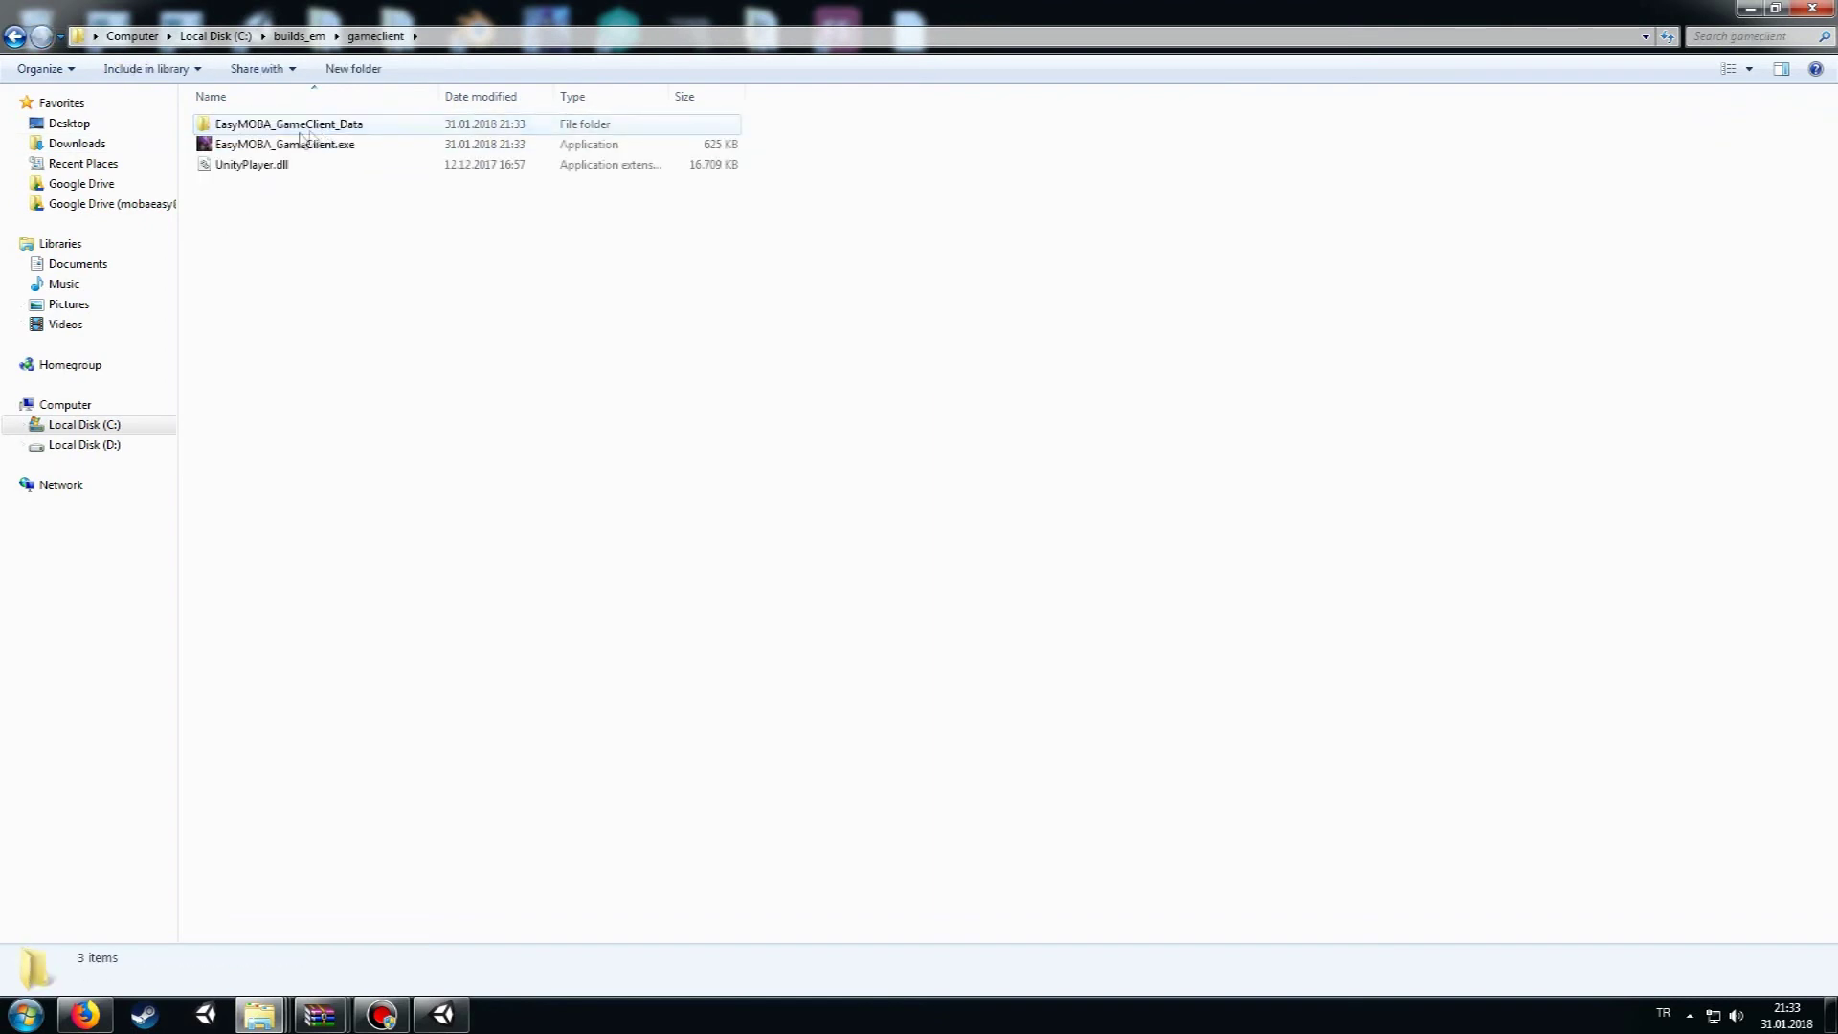
Launch EasyMOBA_GameClient.exe with default settings, connect to the server and find a match.
double_click(286, 144)
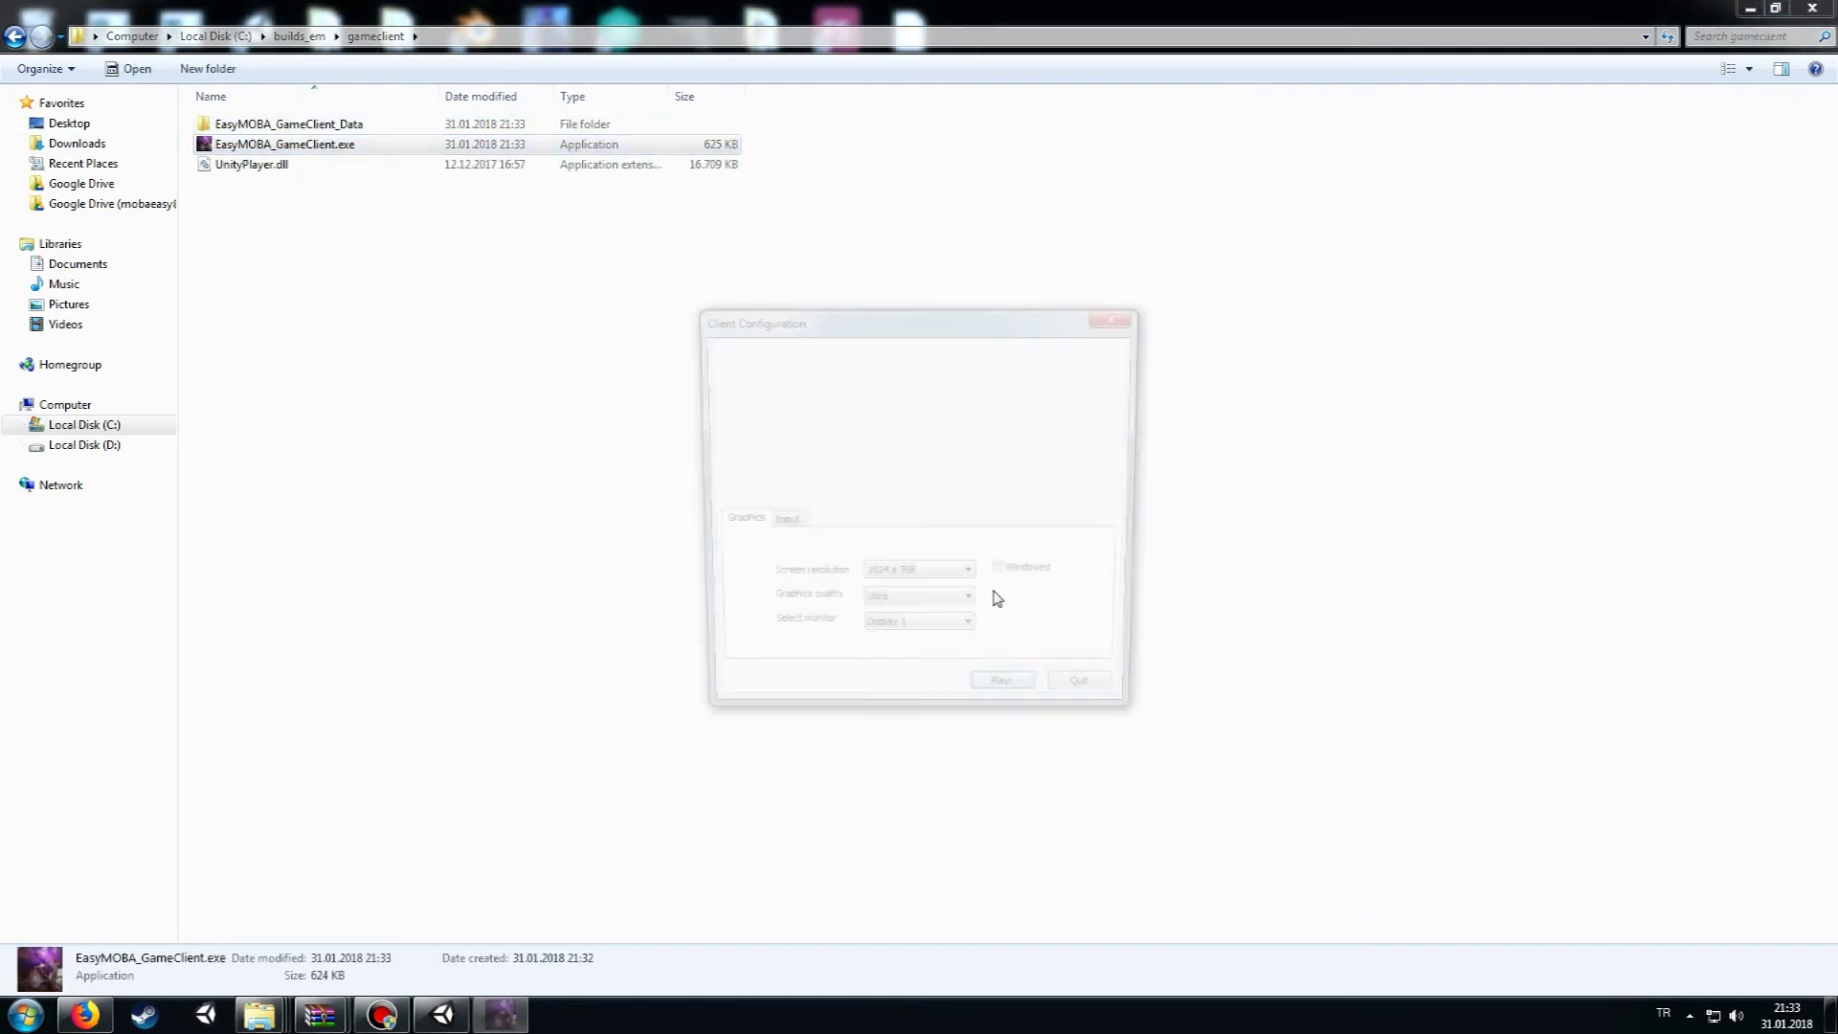
left_click(1009, 697)
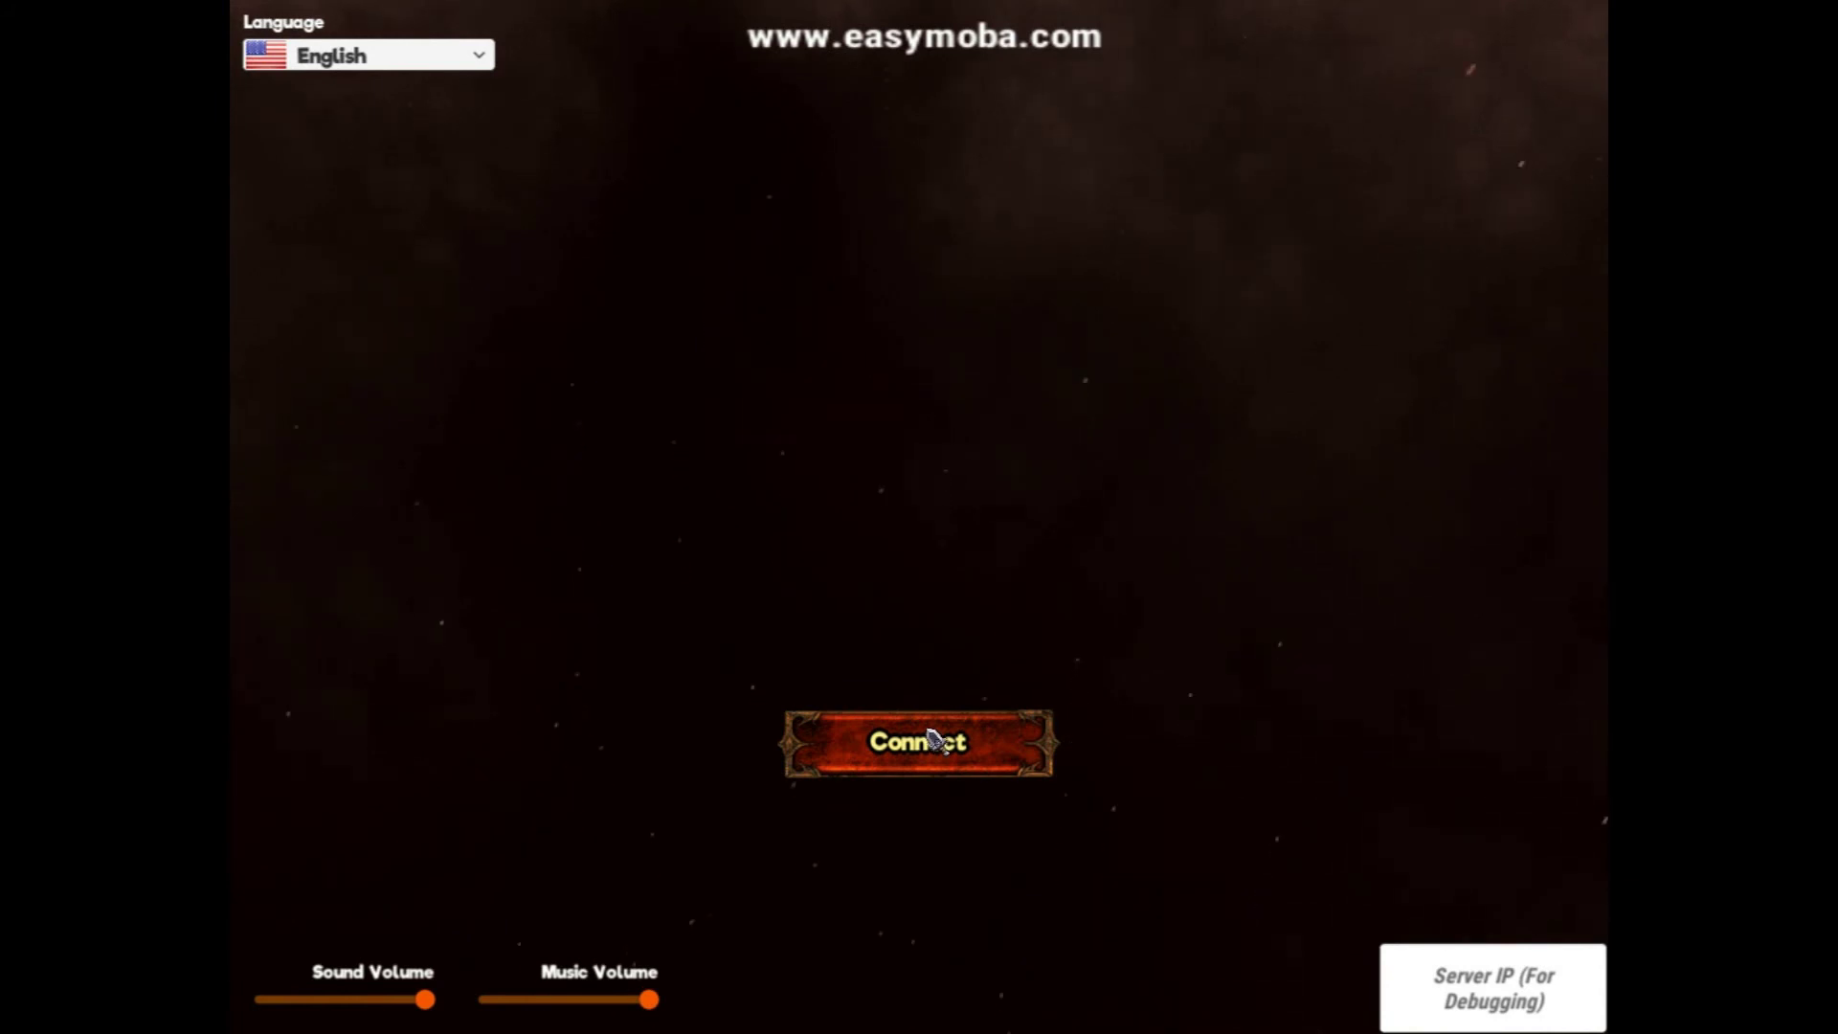
left_click(900, 764)
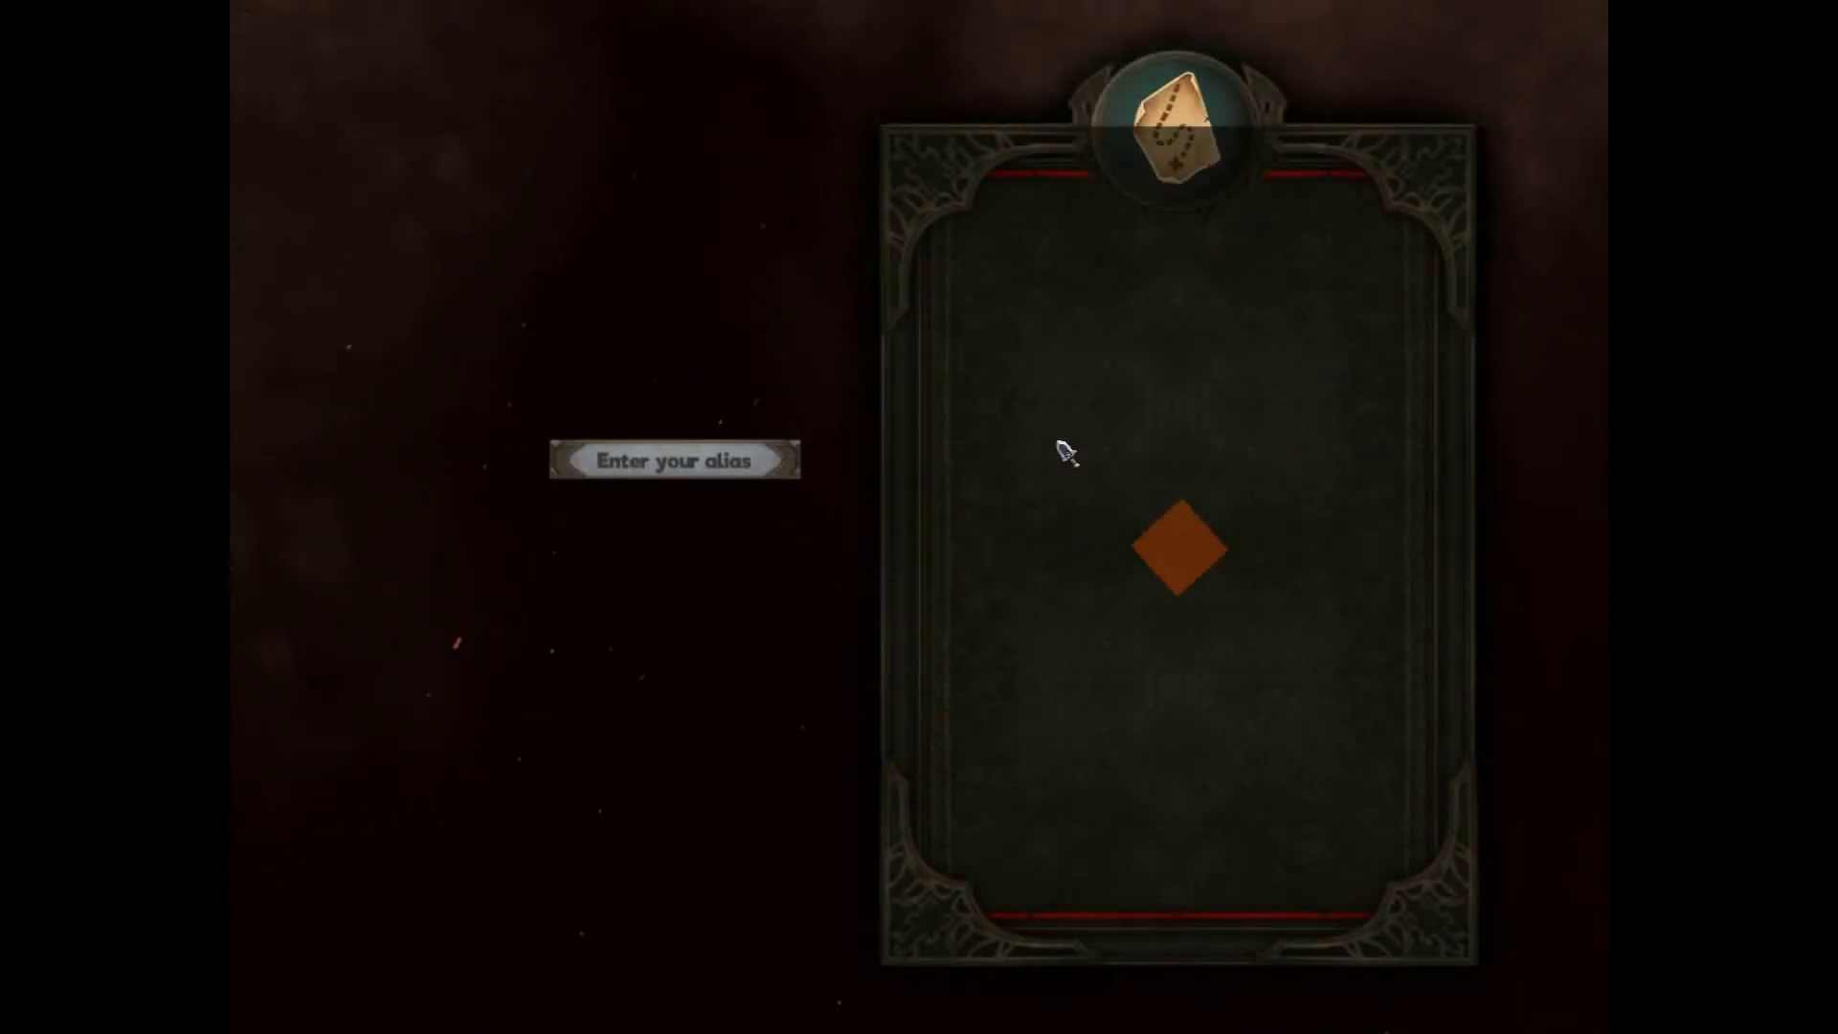
left_click(709, 564)
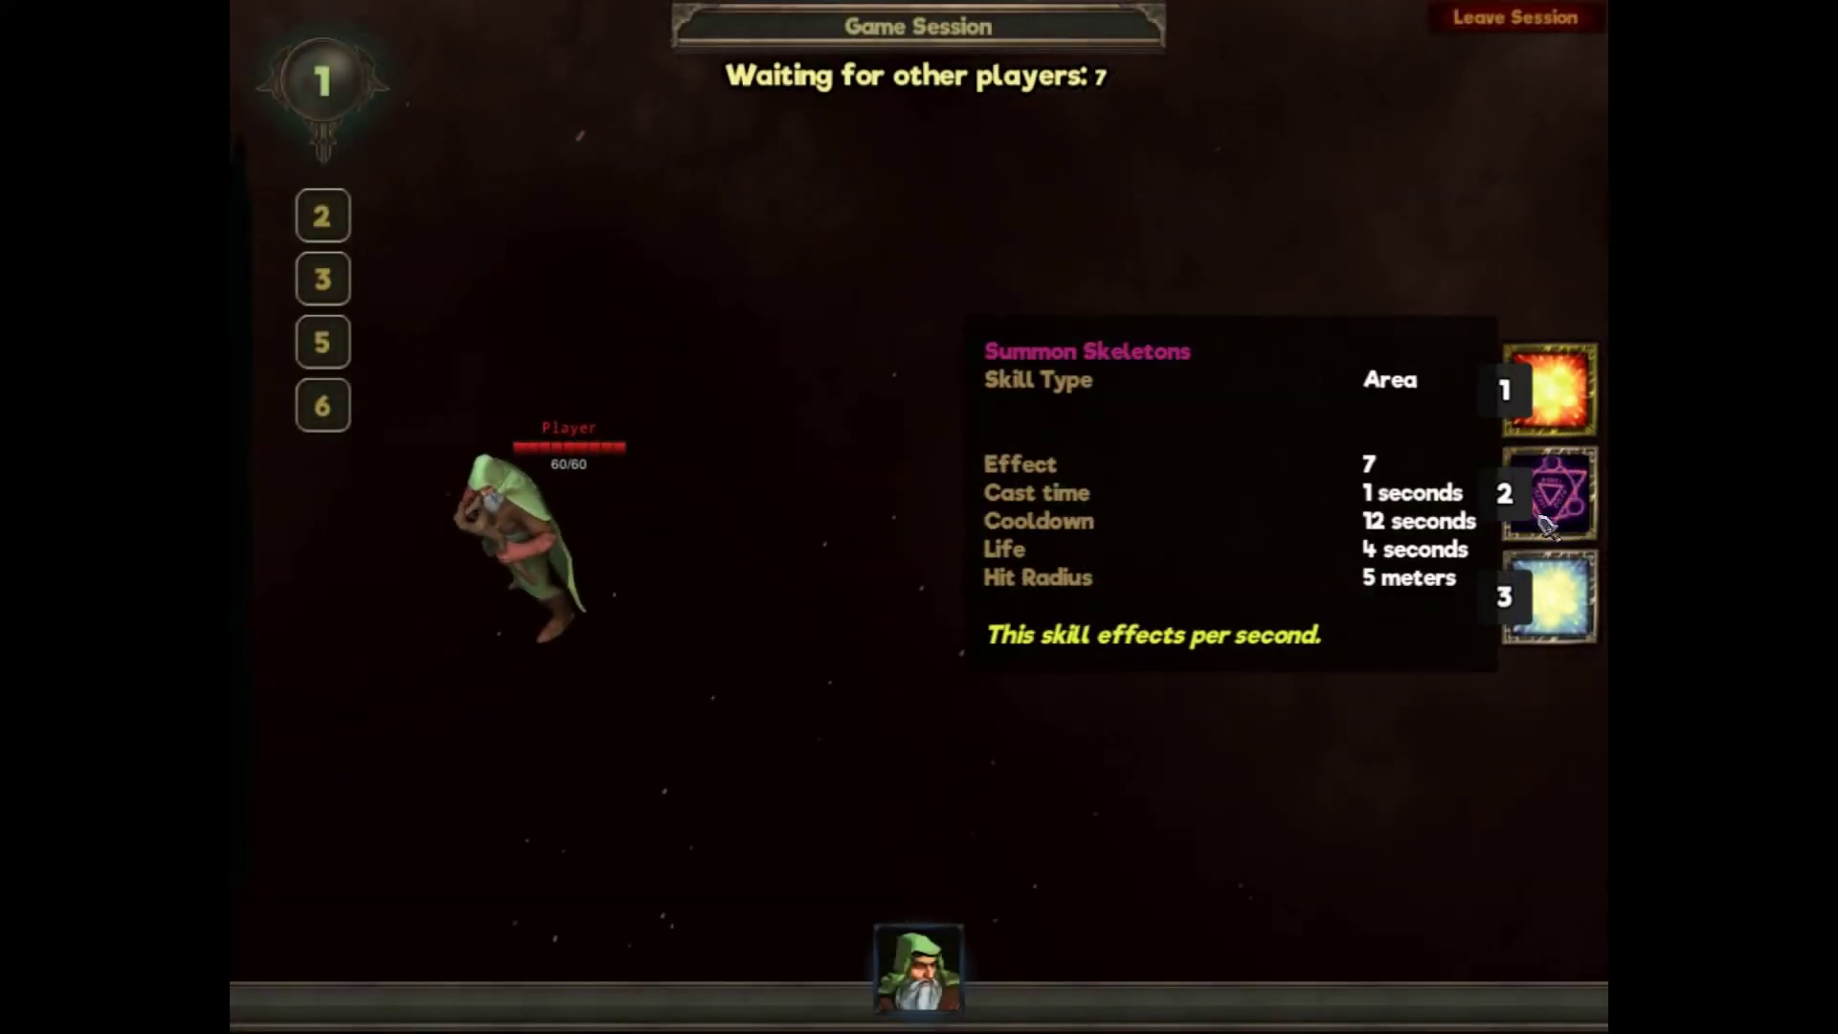
Pick the blue armored hero and fill the match with AI players.
left_click(955, 968)
left_click(1012, 836)
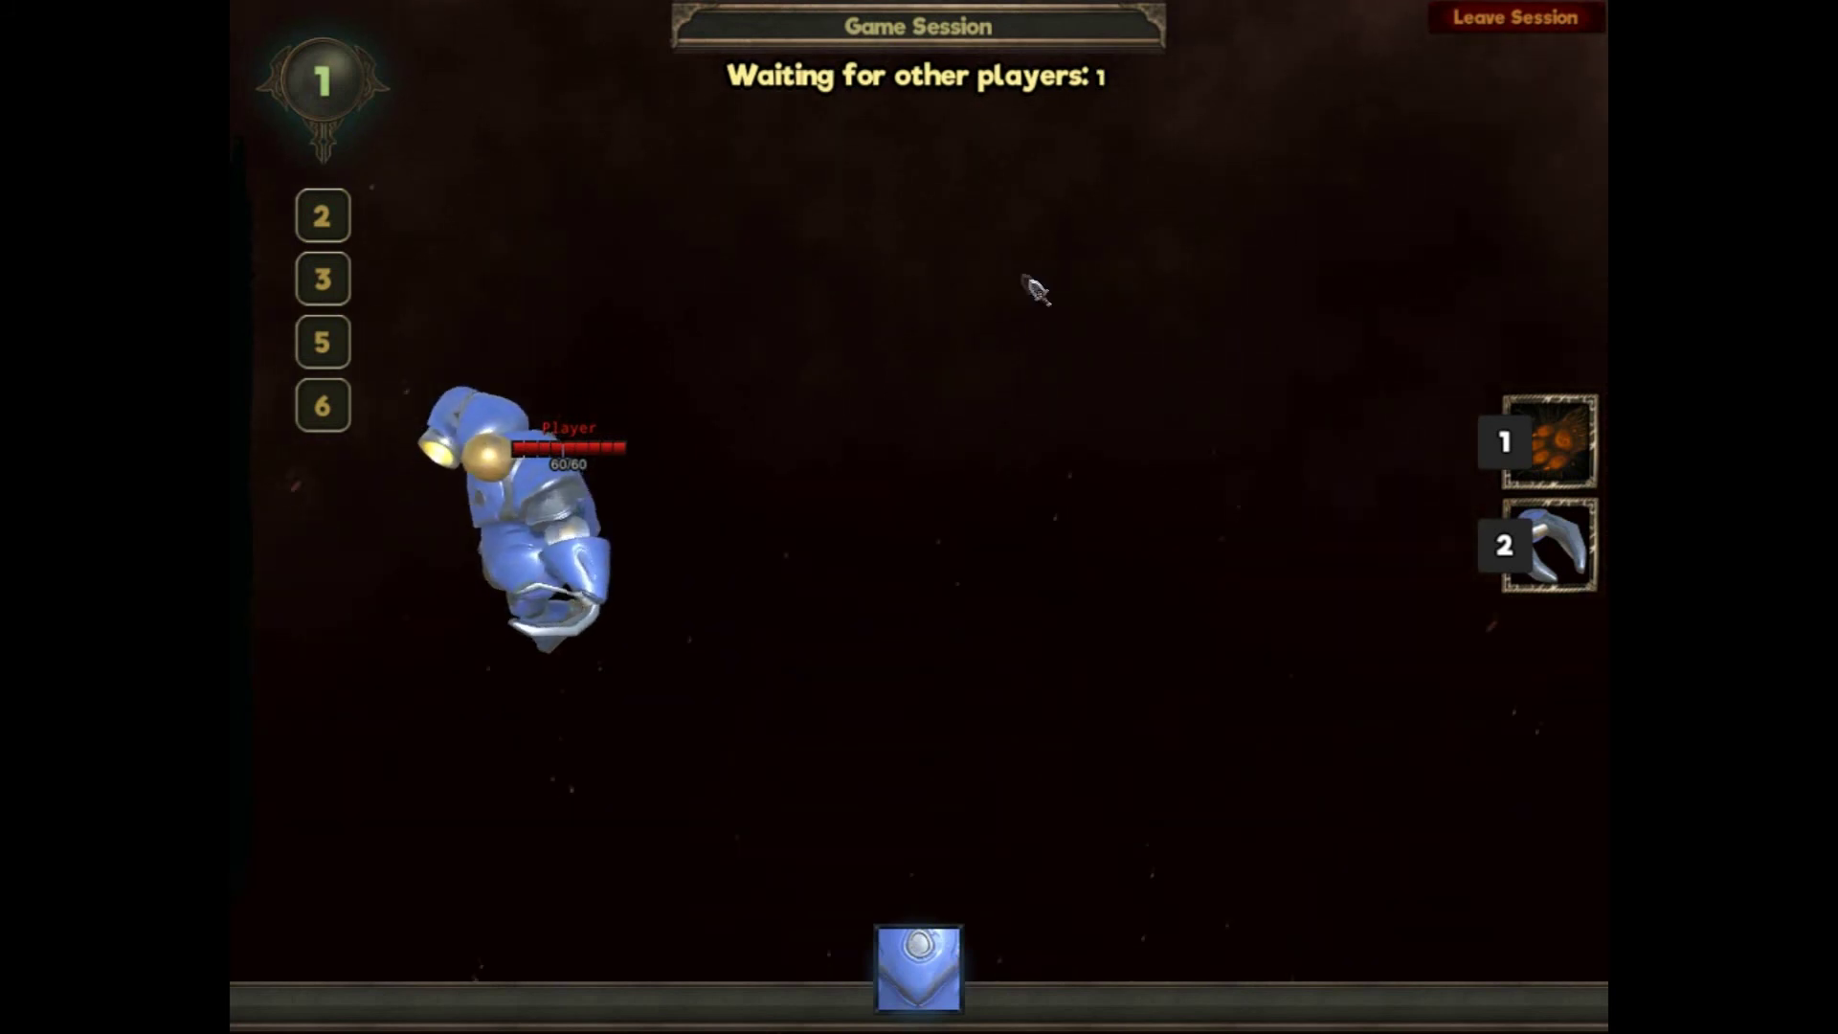
left_click(947, 149)
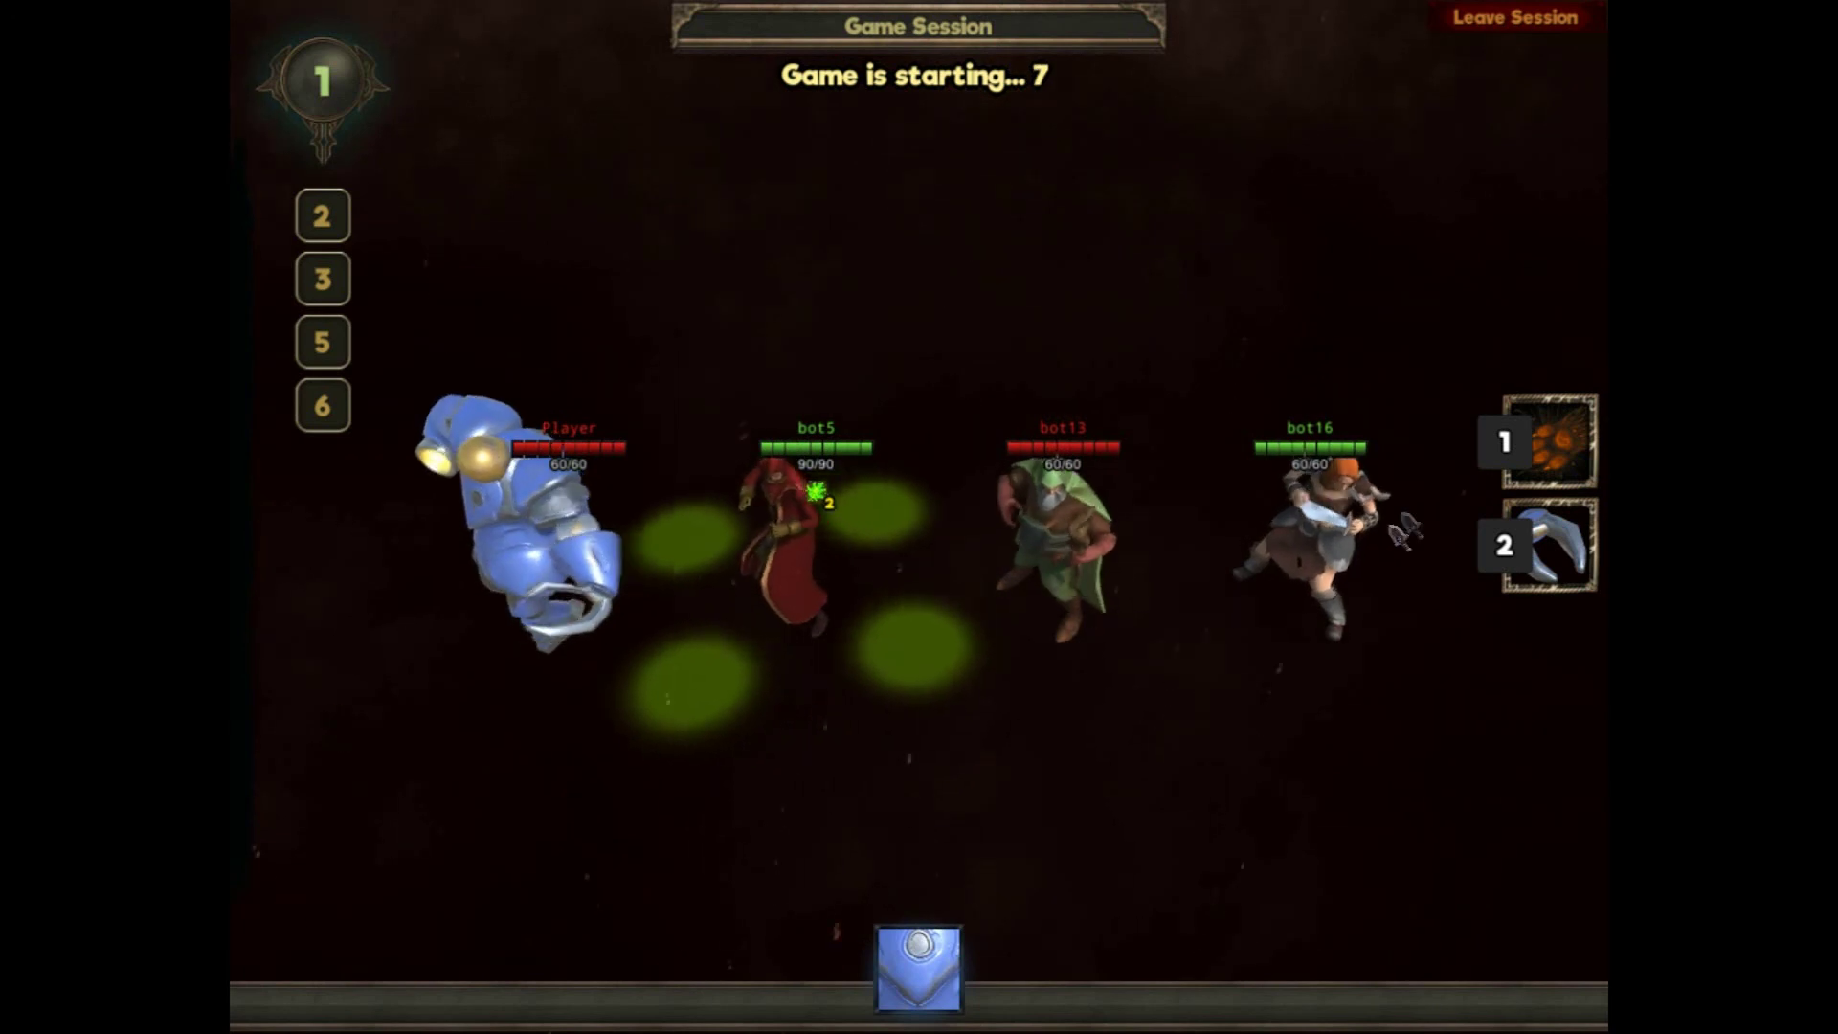
Move the hero toward the bots, hooking with skill 2 and blasting with skill 1.
mouse_move(1567, 545)
mouse_move(319, 410)
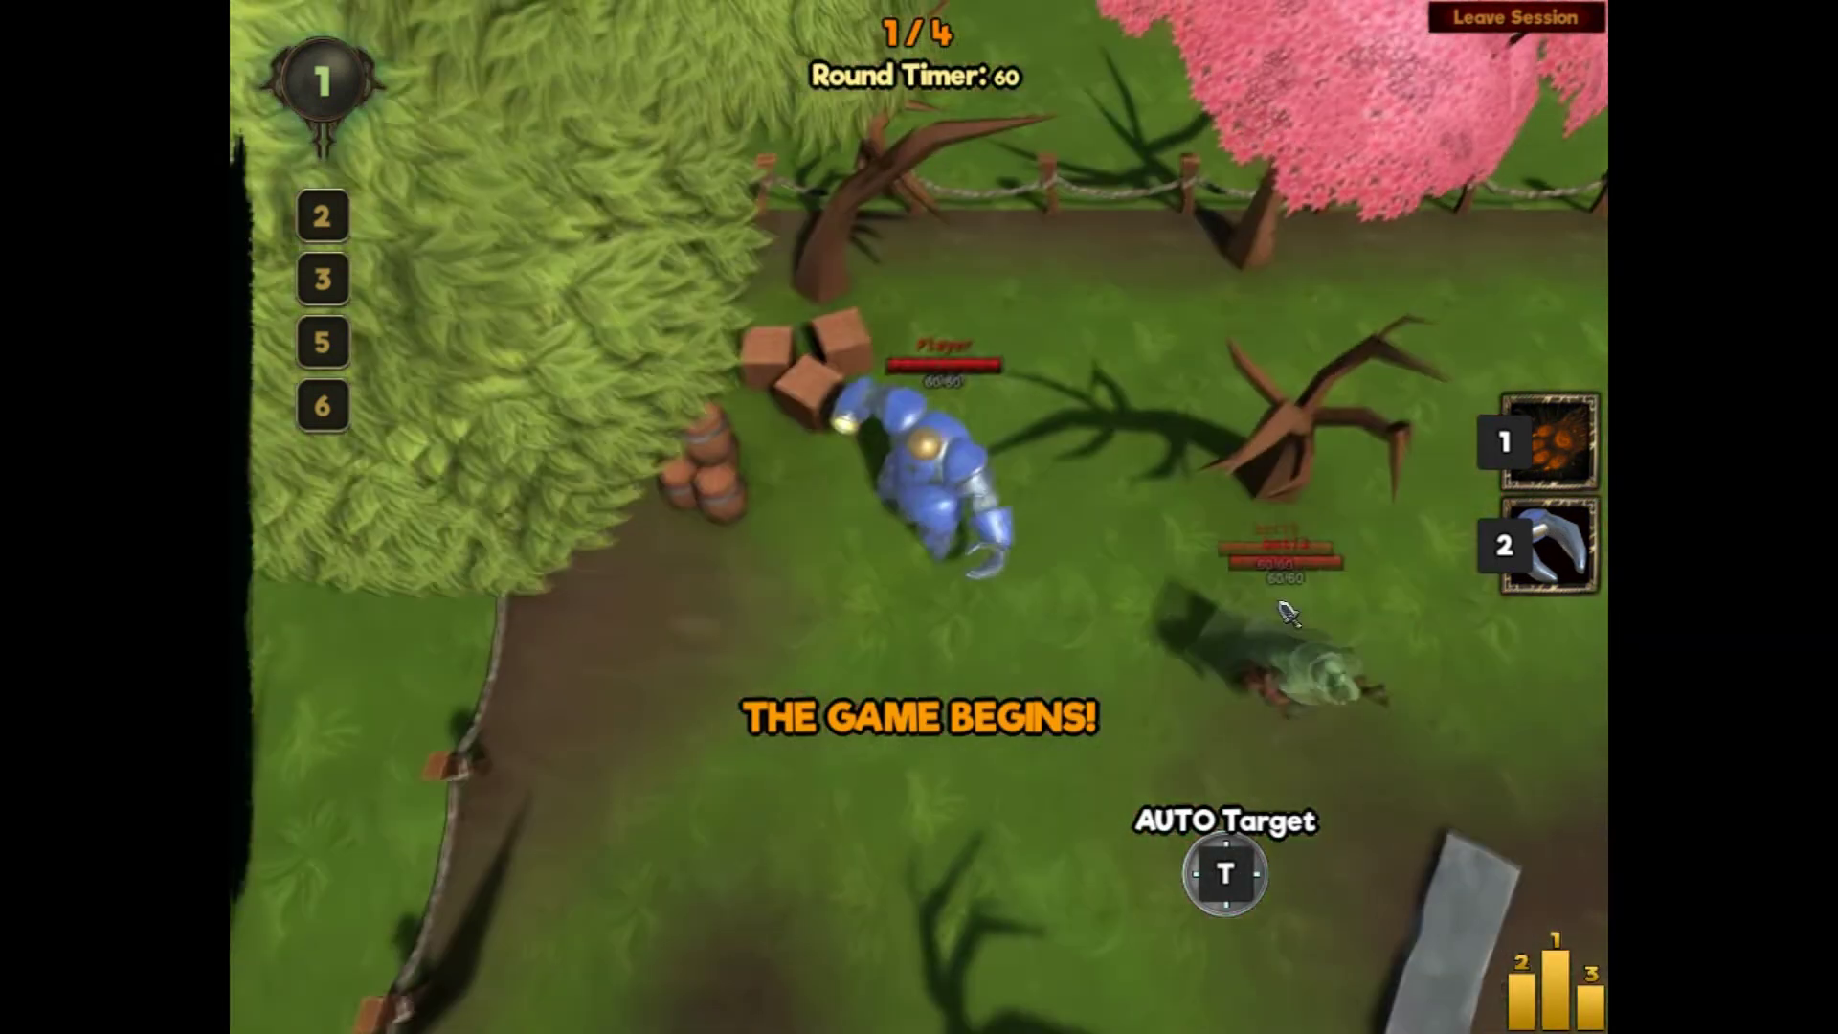
left_click(1289, 613)
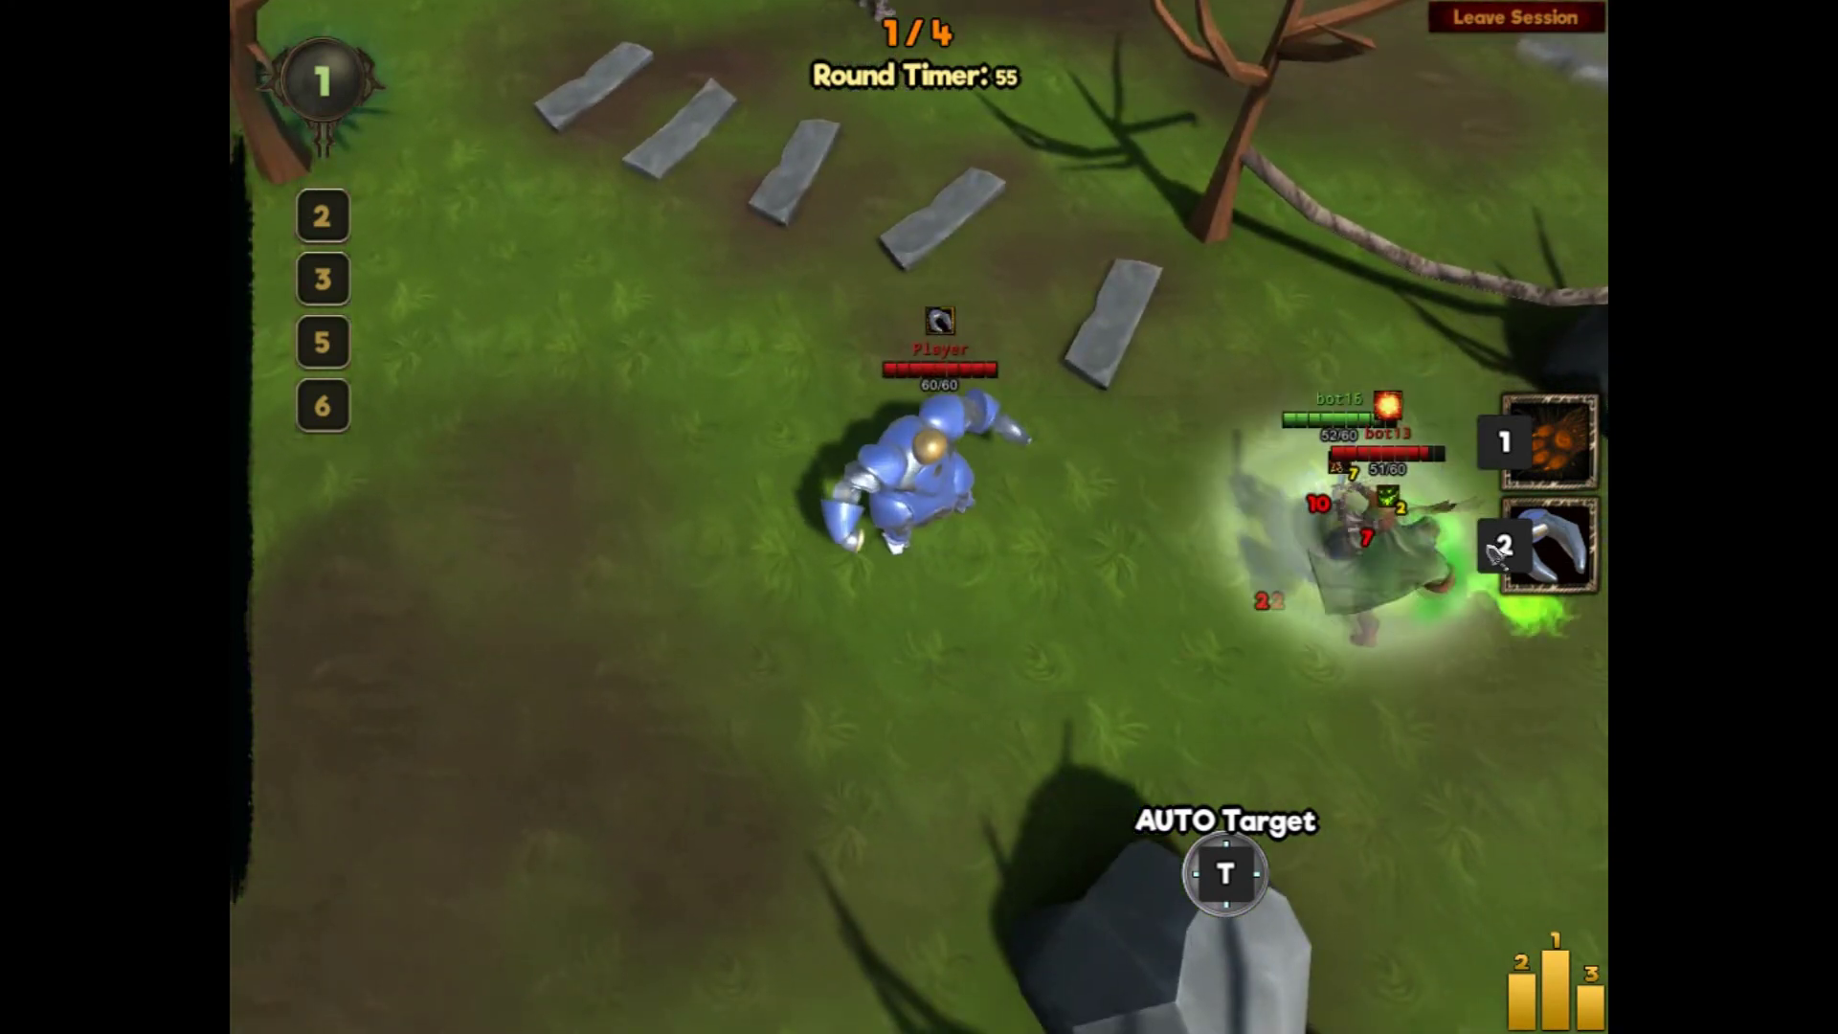
key("2")
key("1")
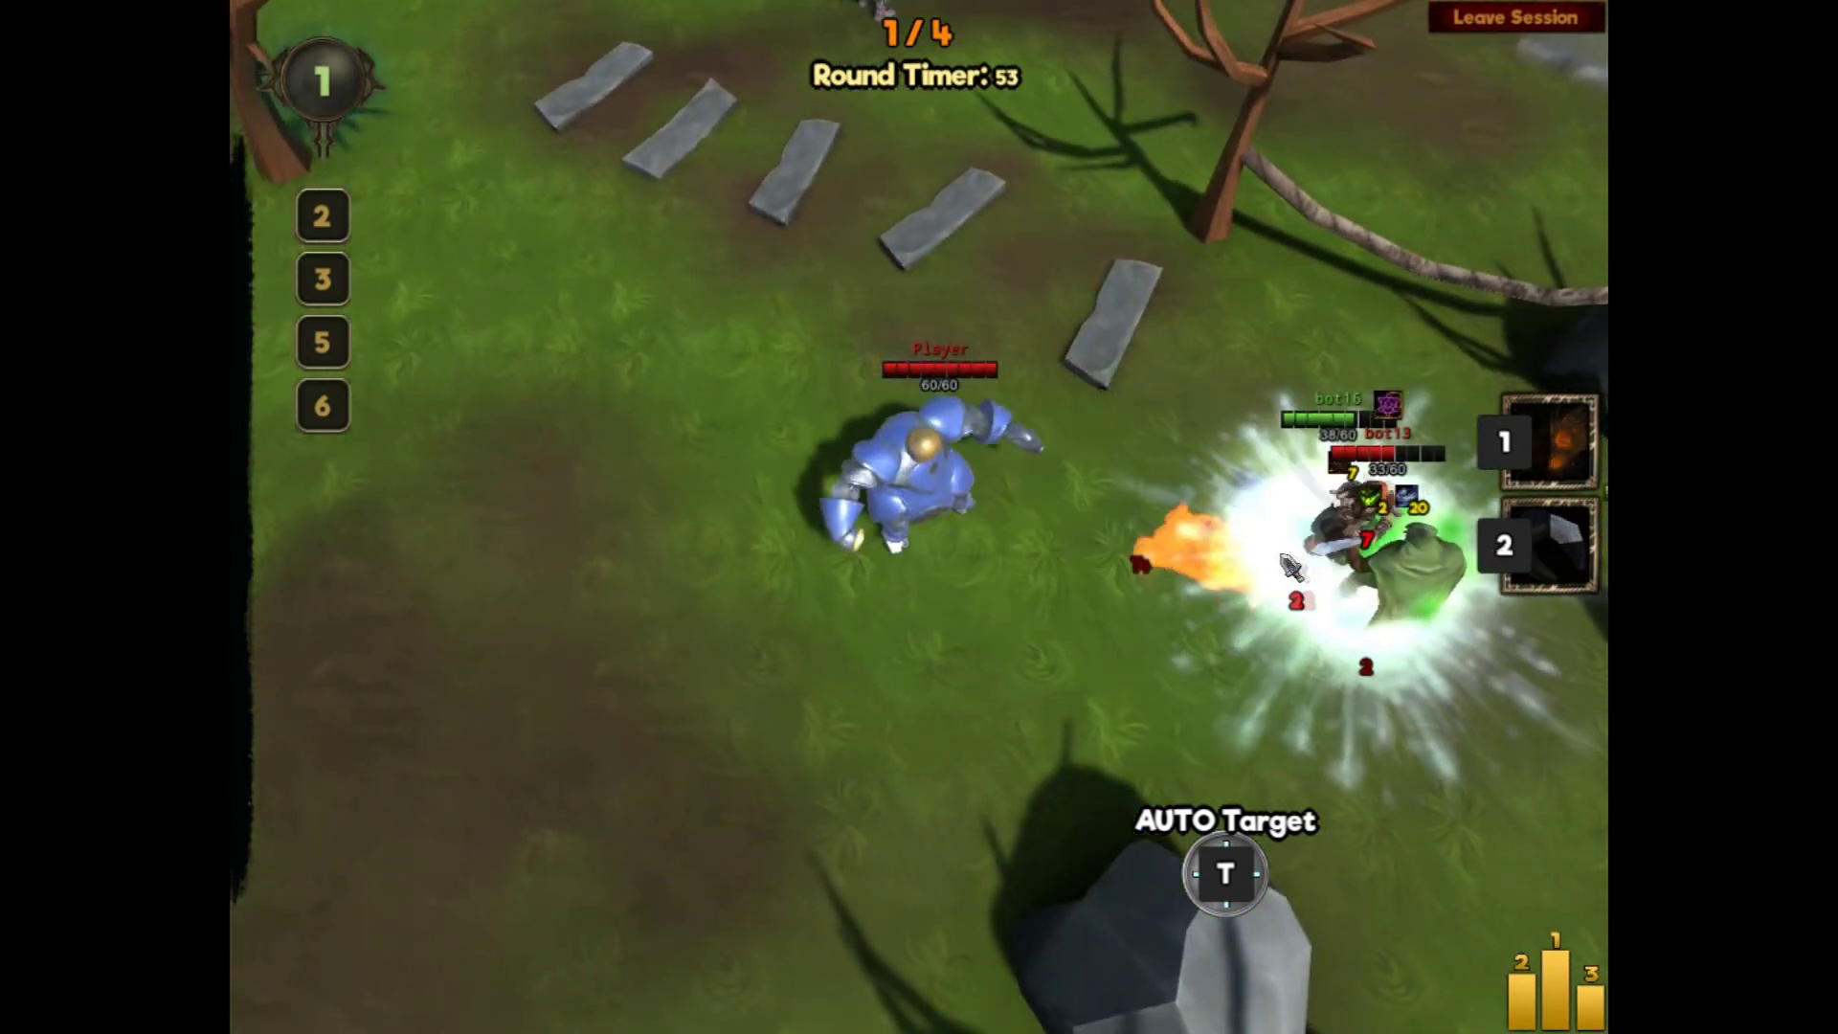
left_click(1351, 572)
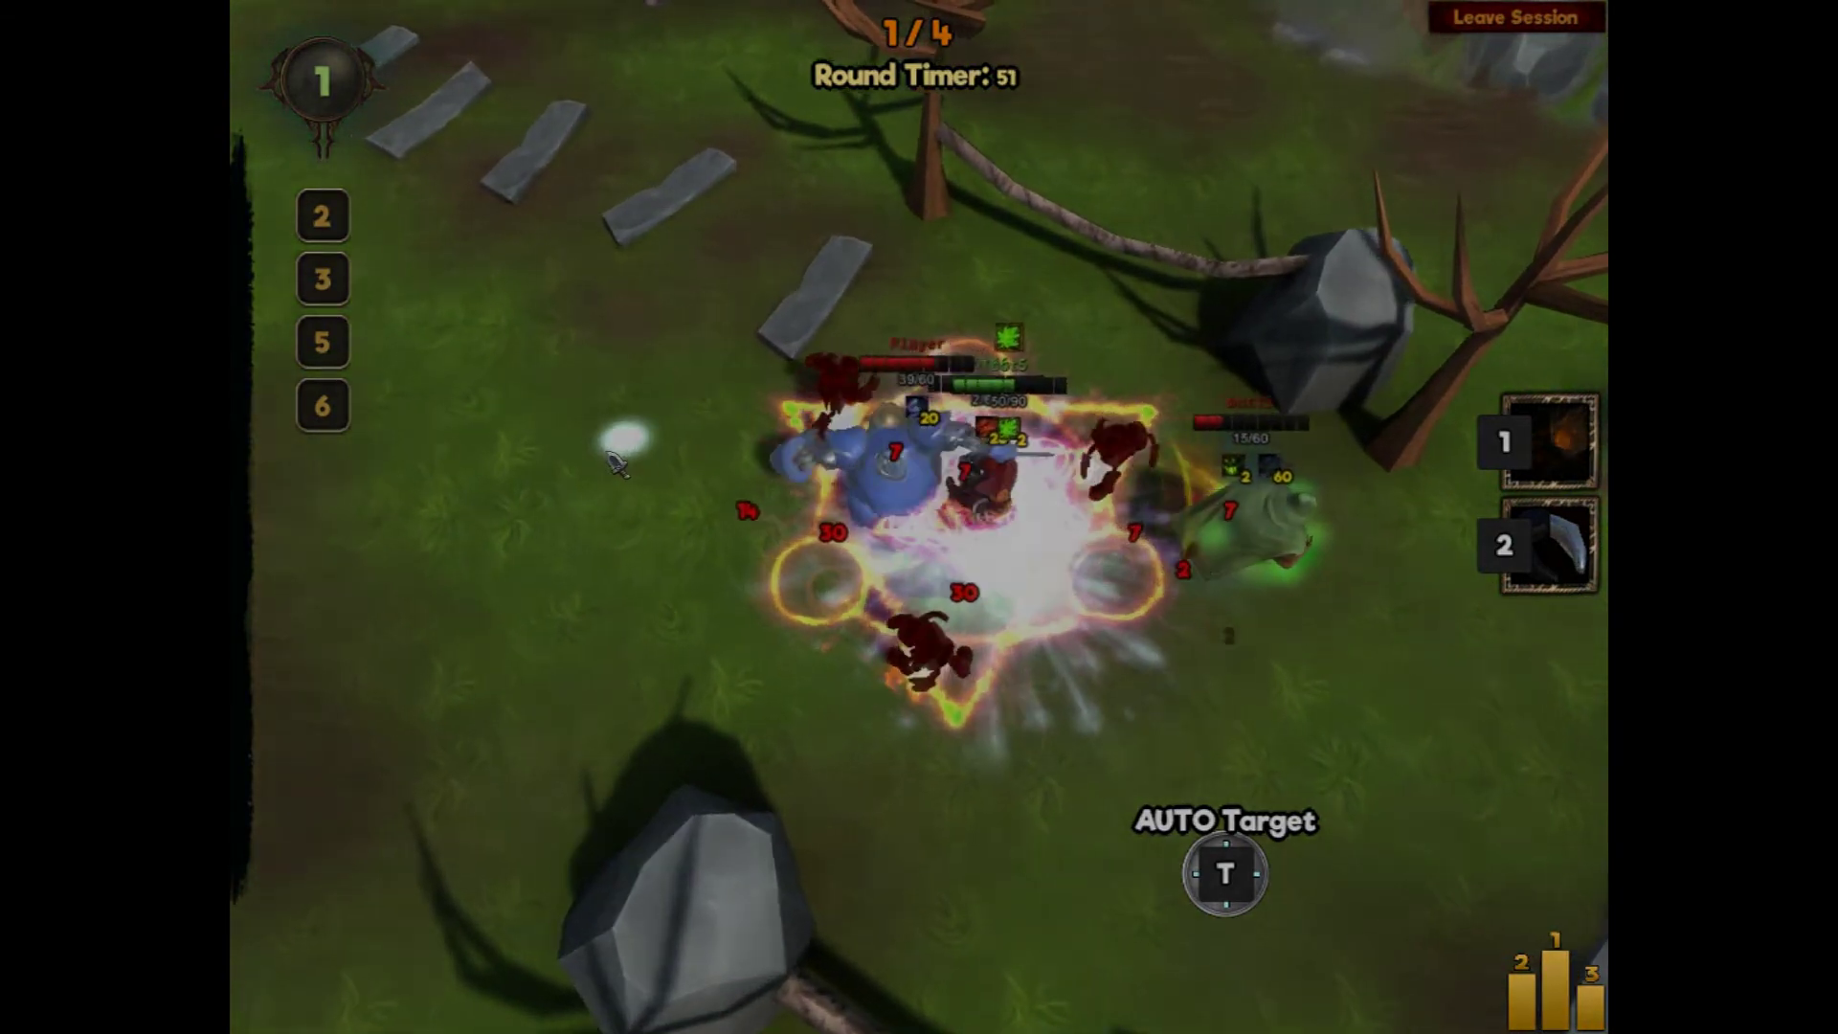